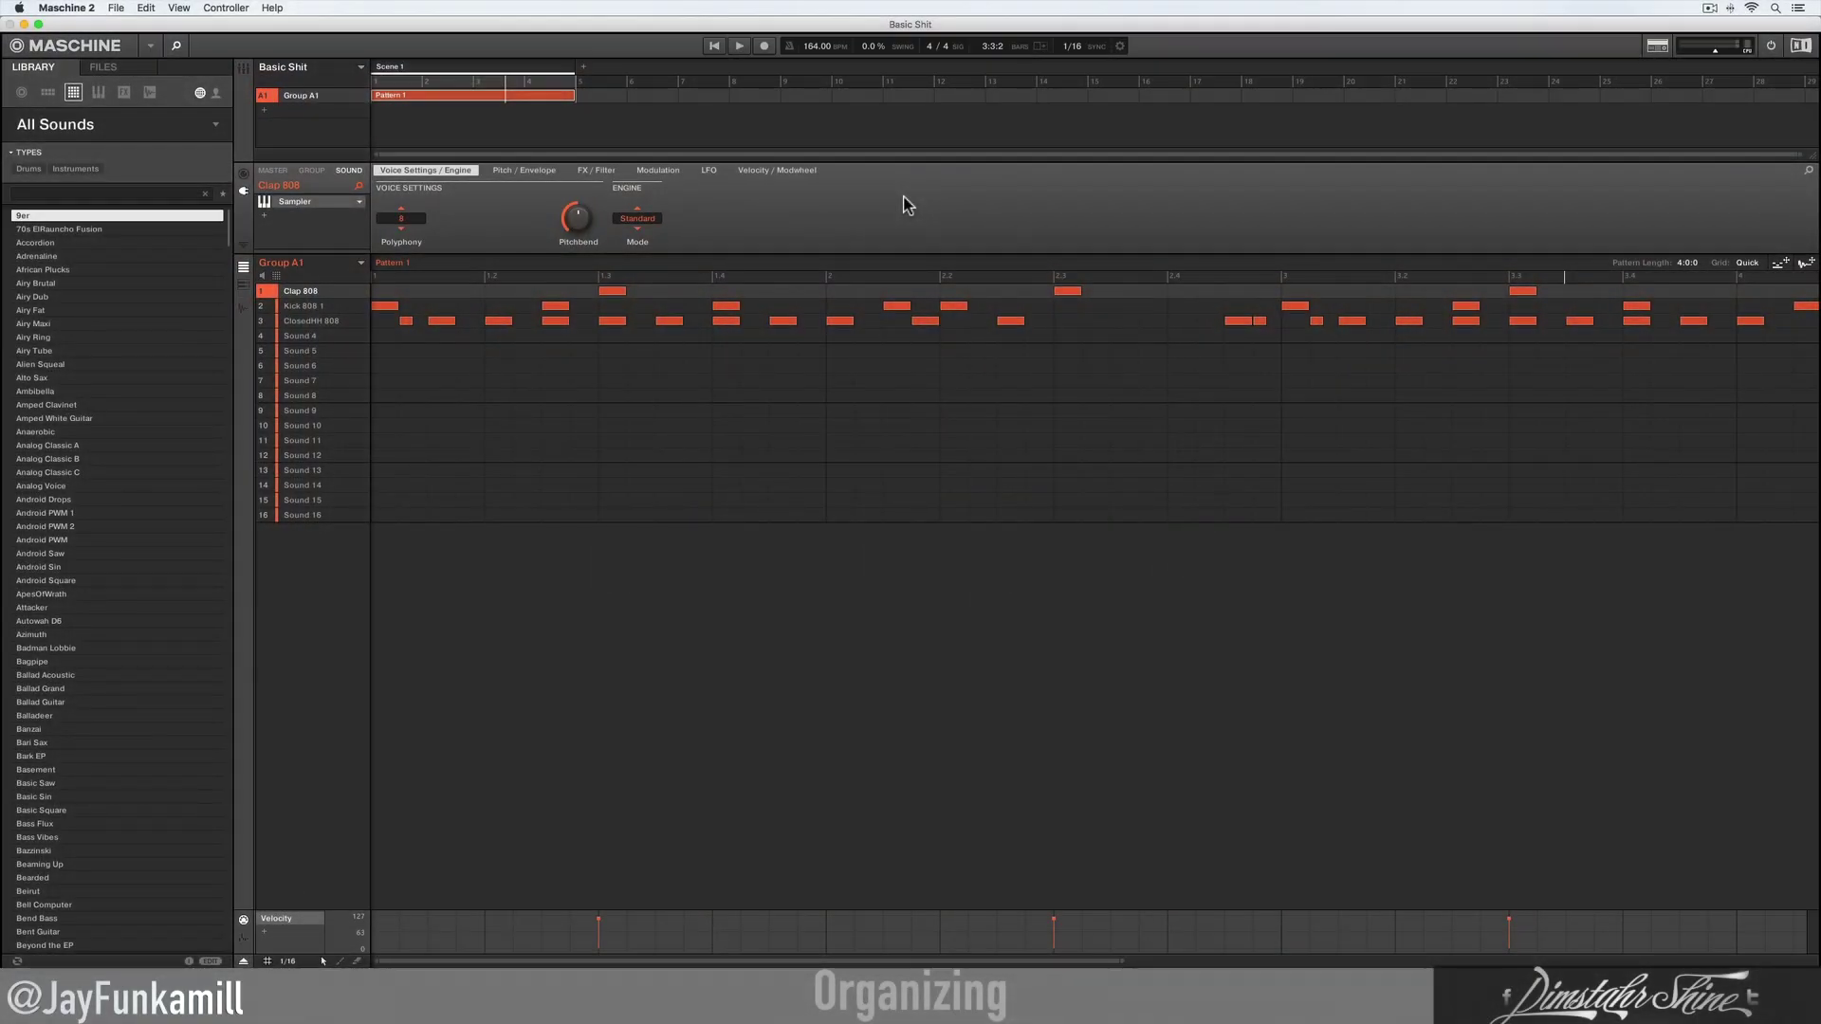
# Step: Look through the app menu and File > Save As, then cancel without saving
pyautogui.click(149, 47)
pyautogui.moveTo(185, 68)
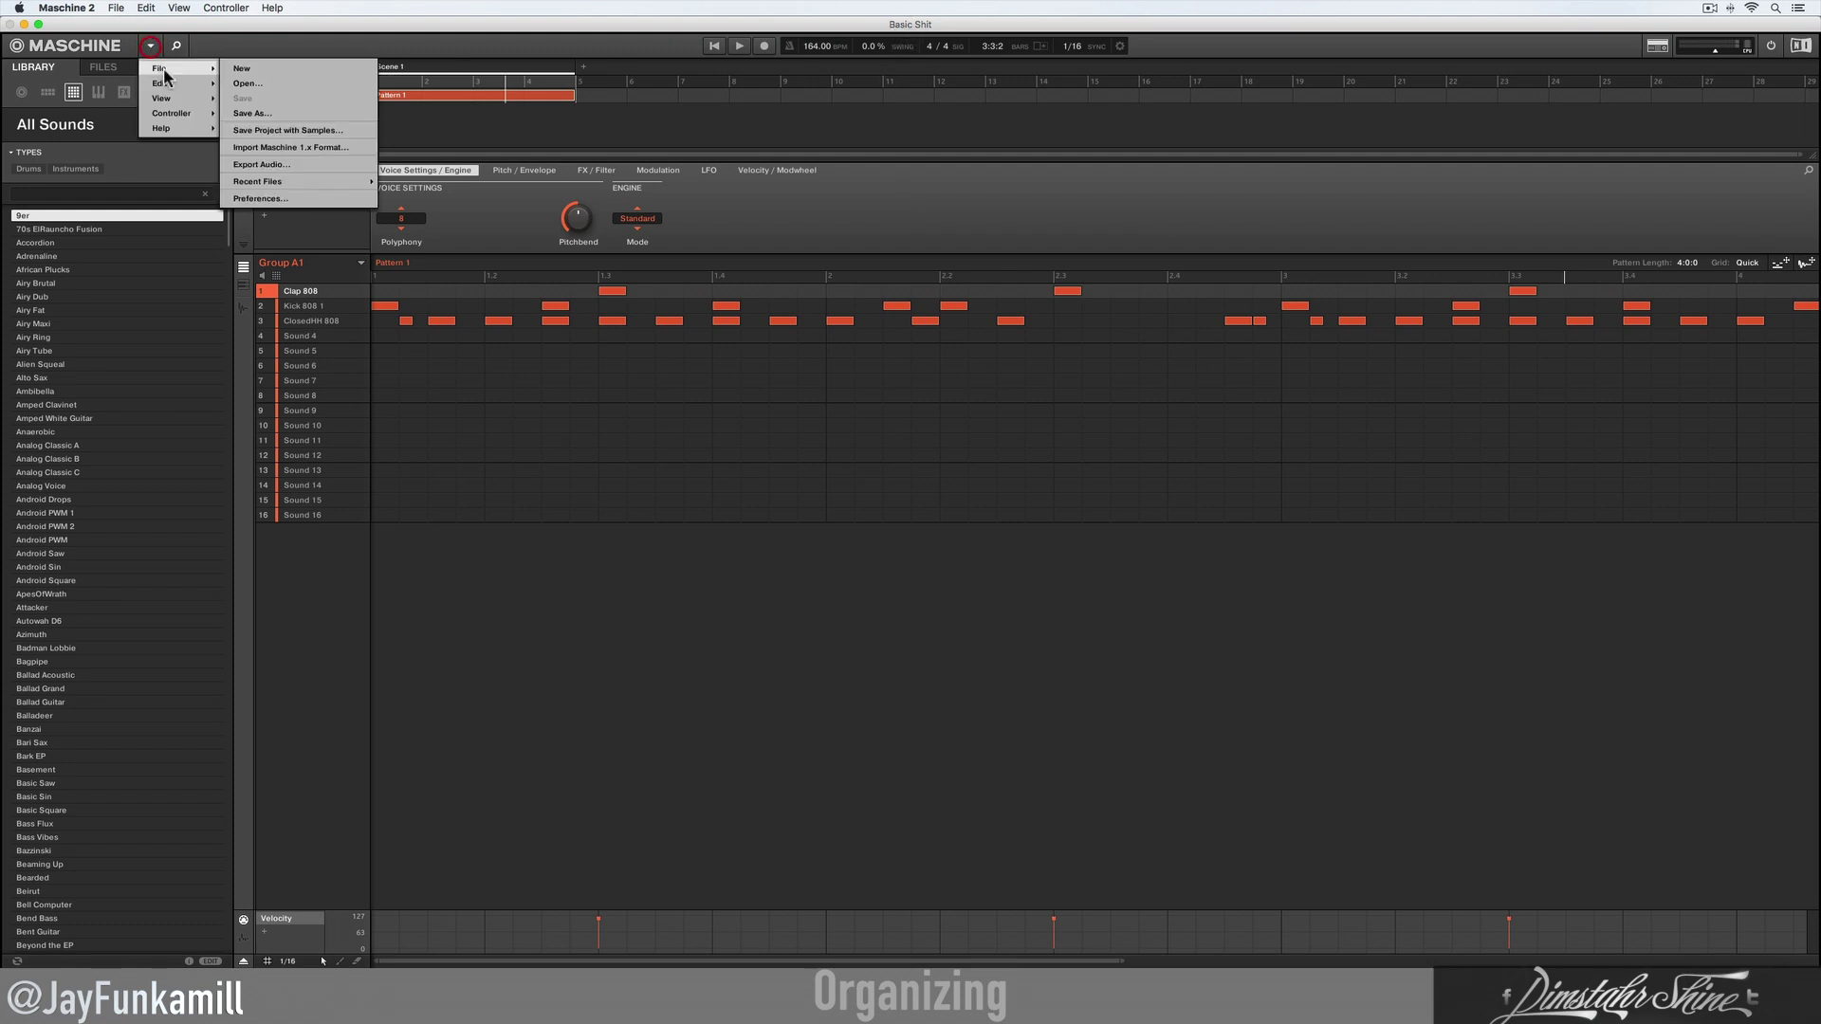
pyautogui.click(251, 50)
pyautogui.click(116, 7)
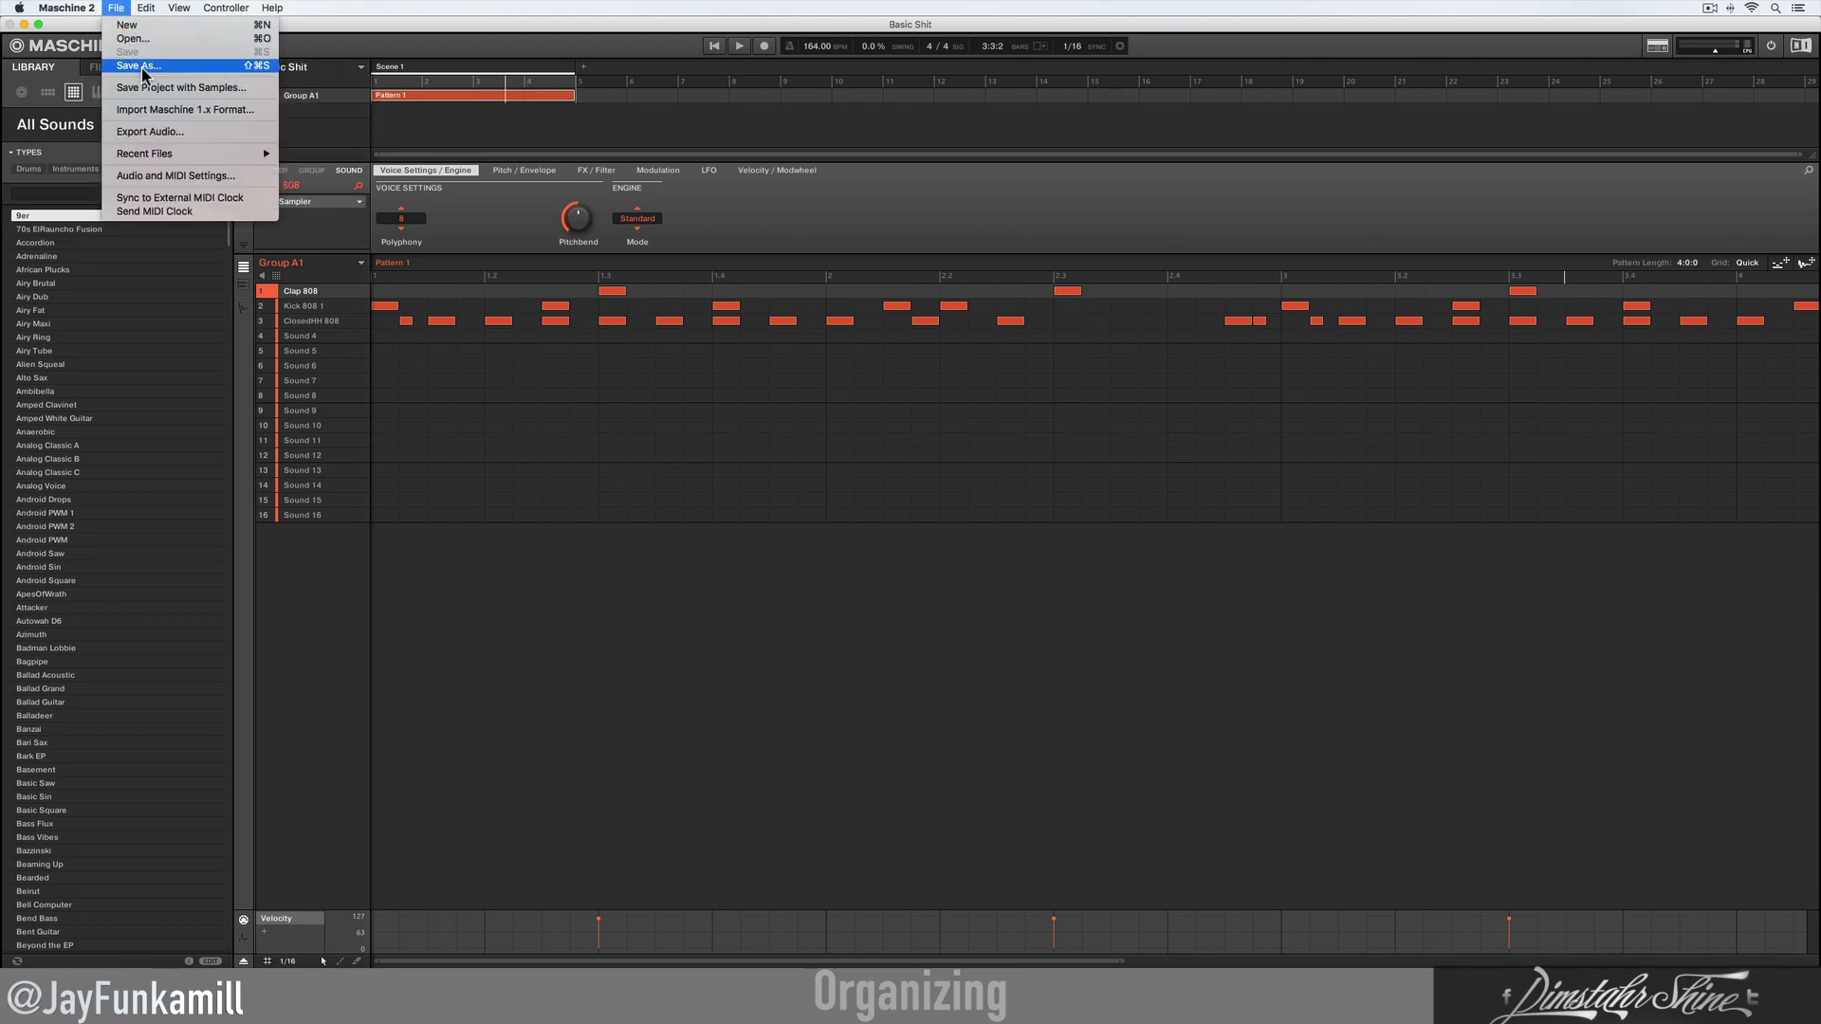
pyautogui.click(142, 66)
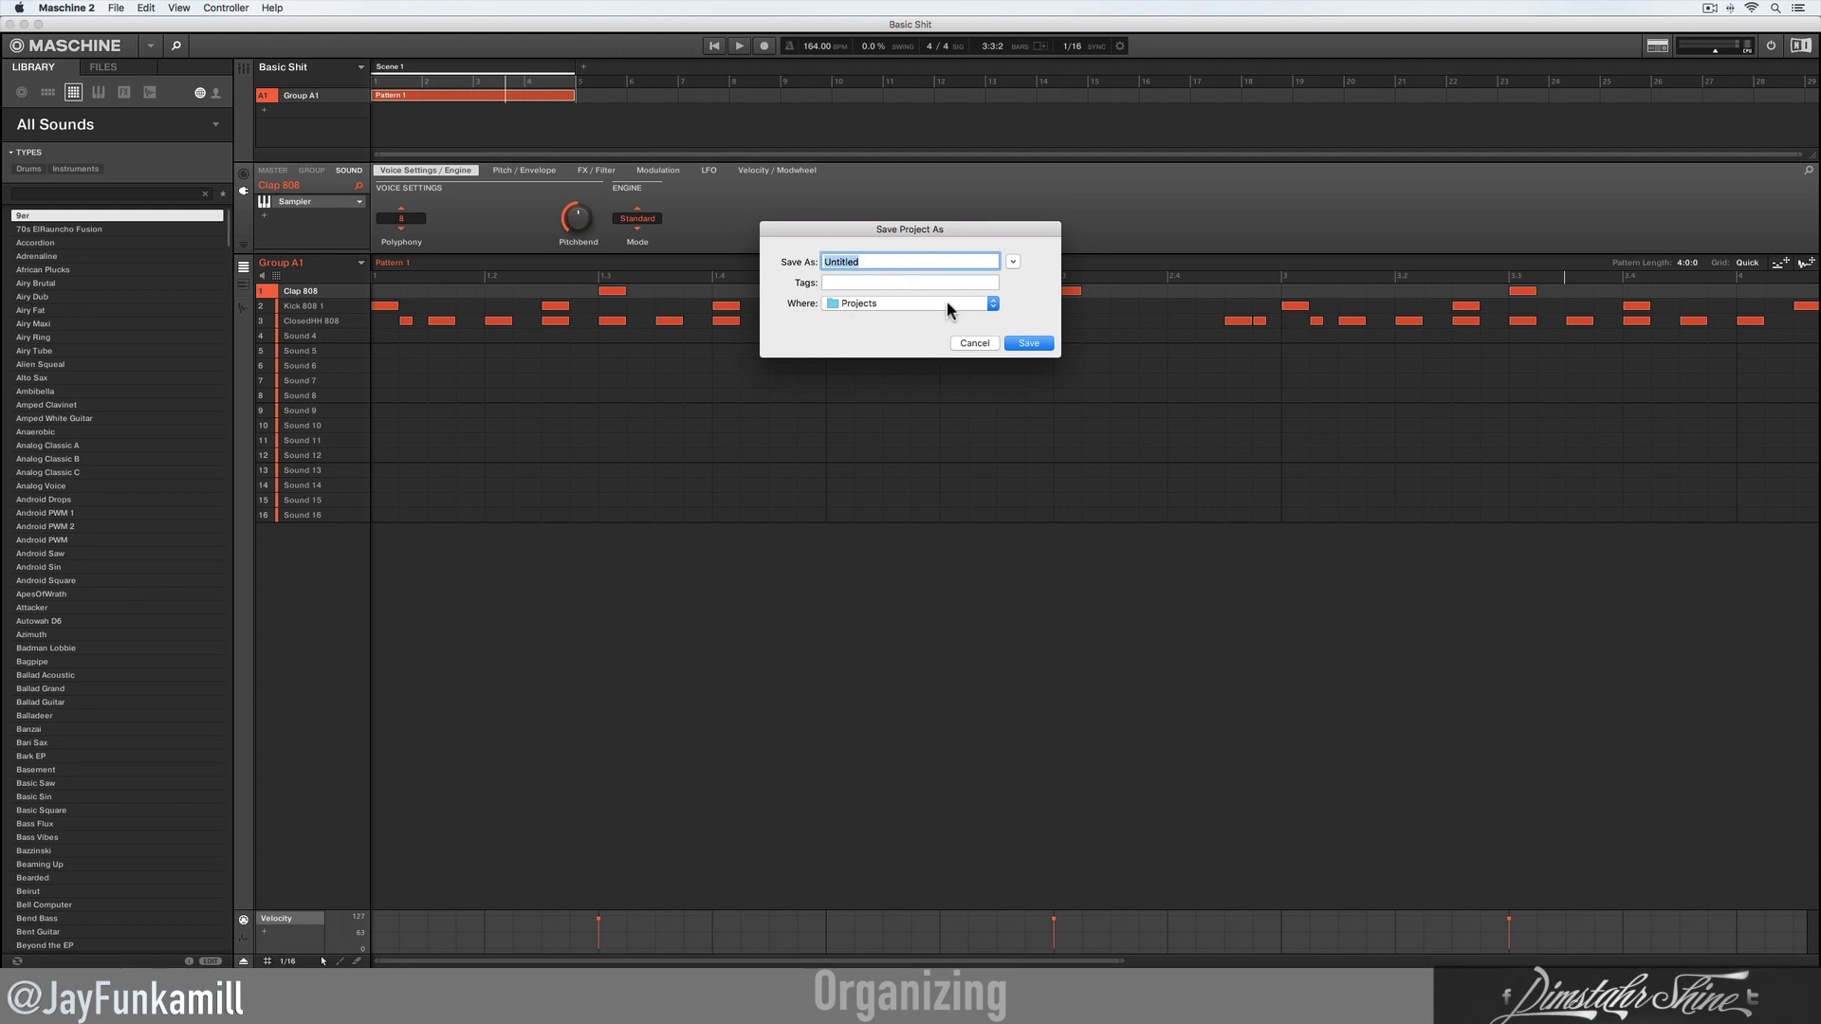
pyautogui.click(971, 343)
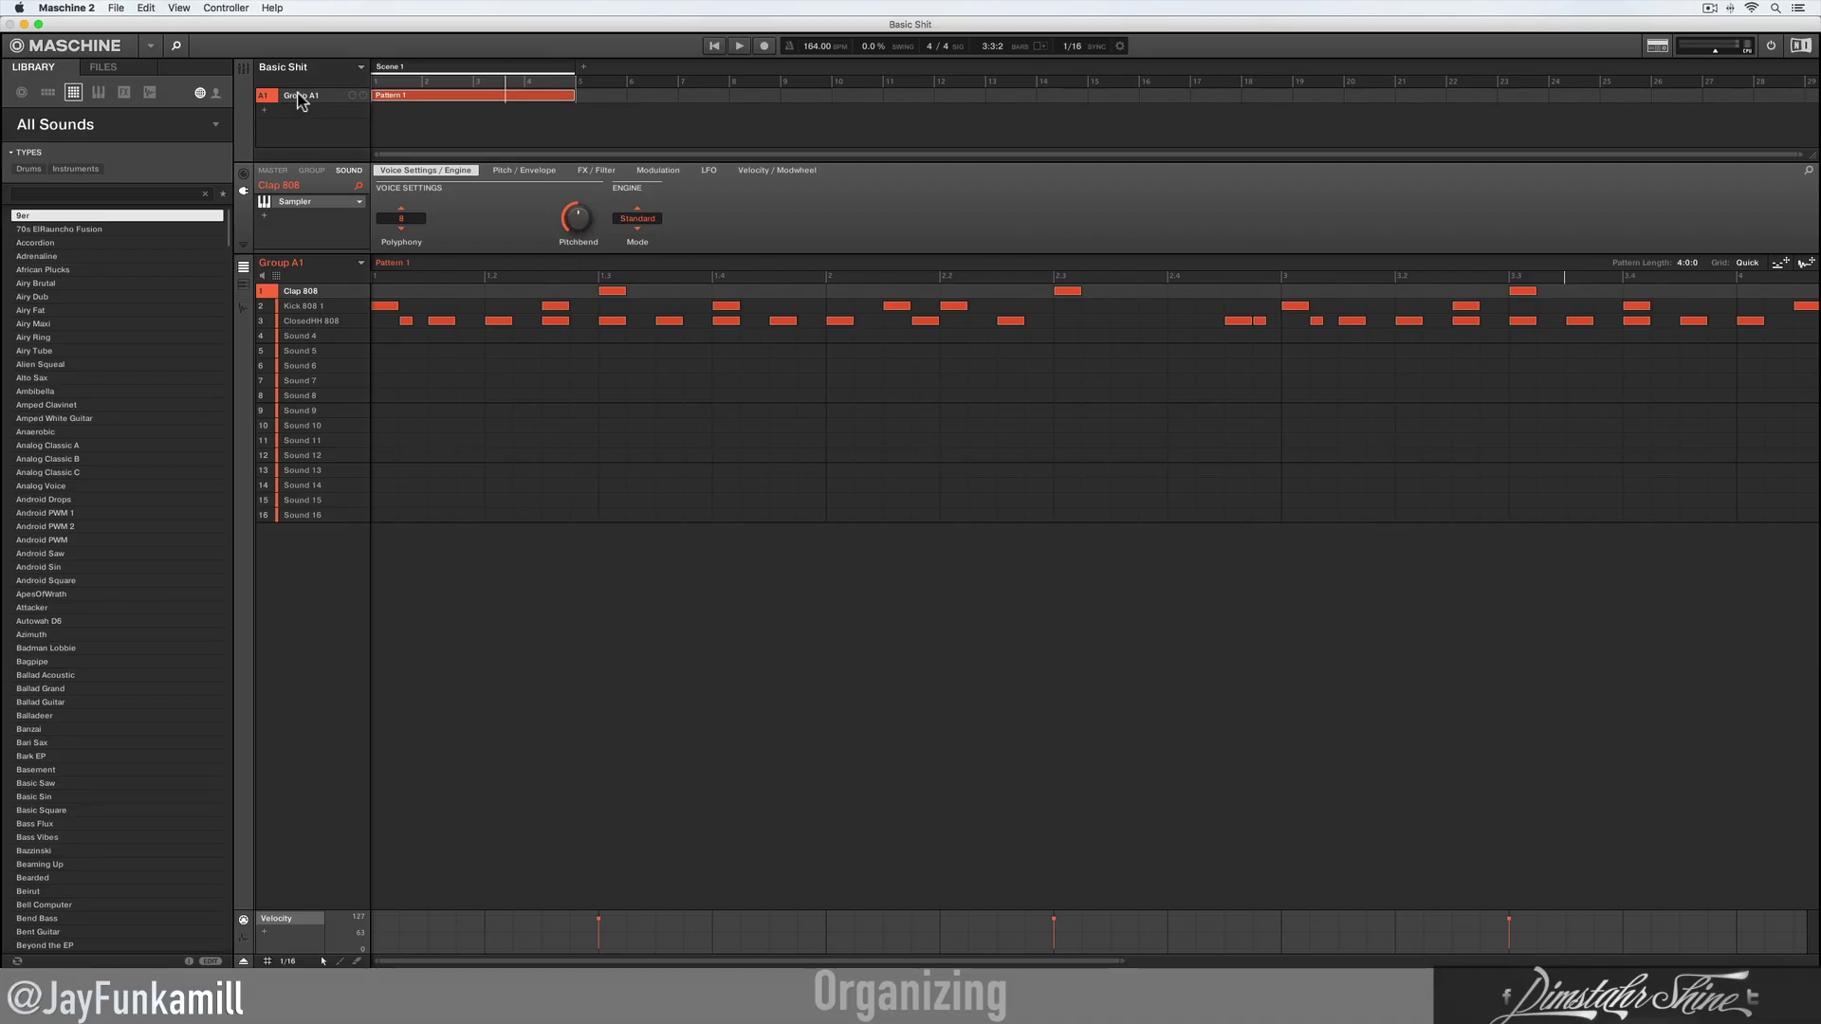
# Step: Rename the first group Drums and its Pattern 1 to reg drum
pyautogui.doubleClick(301, 96)
pyautogui.write('Drums')
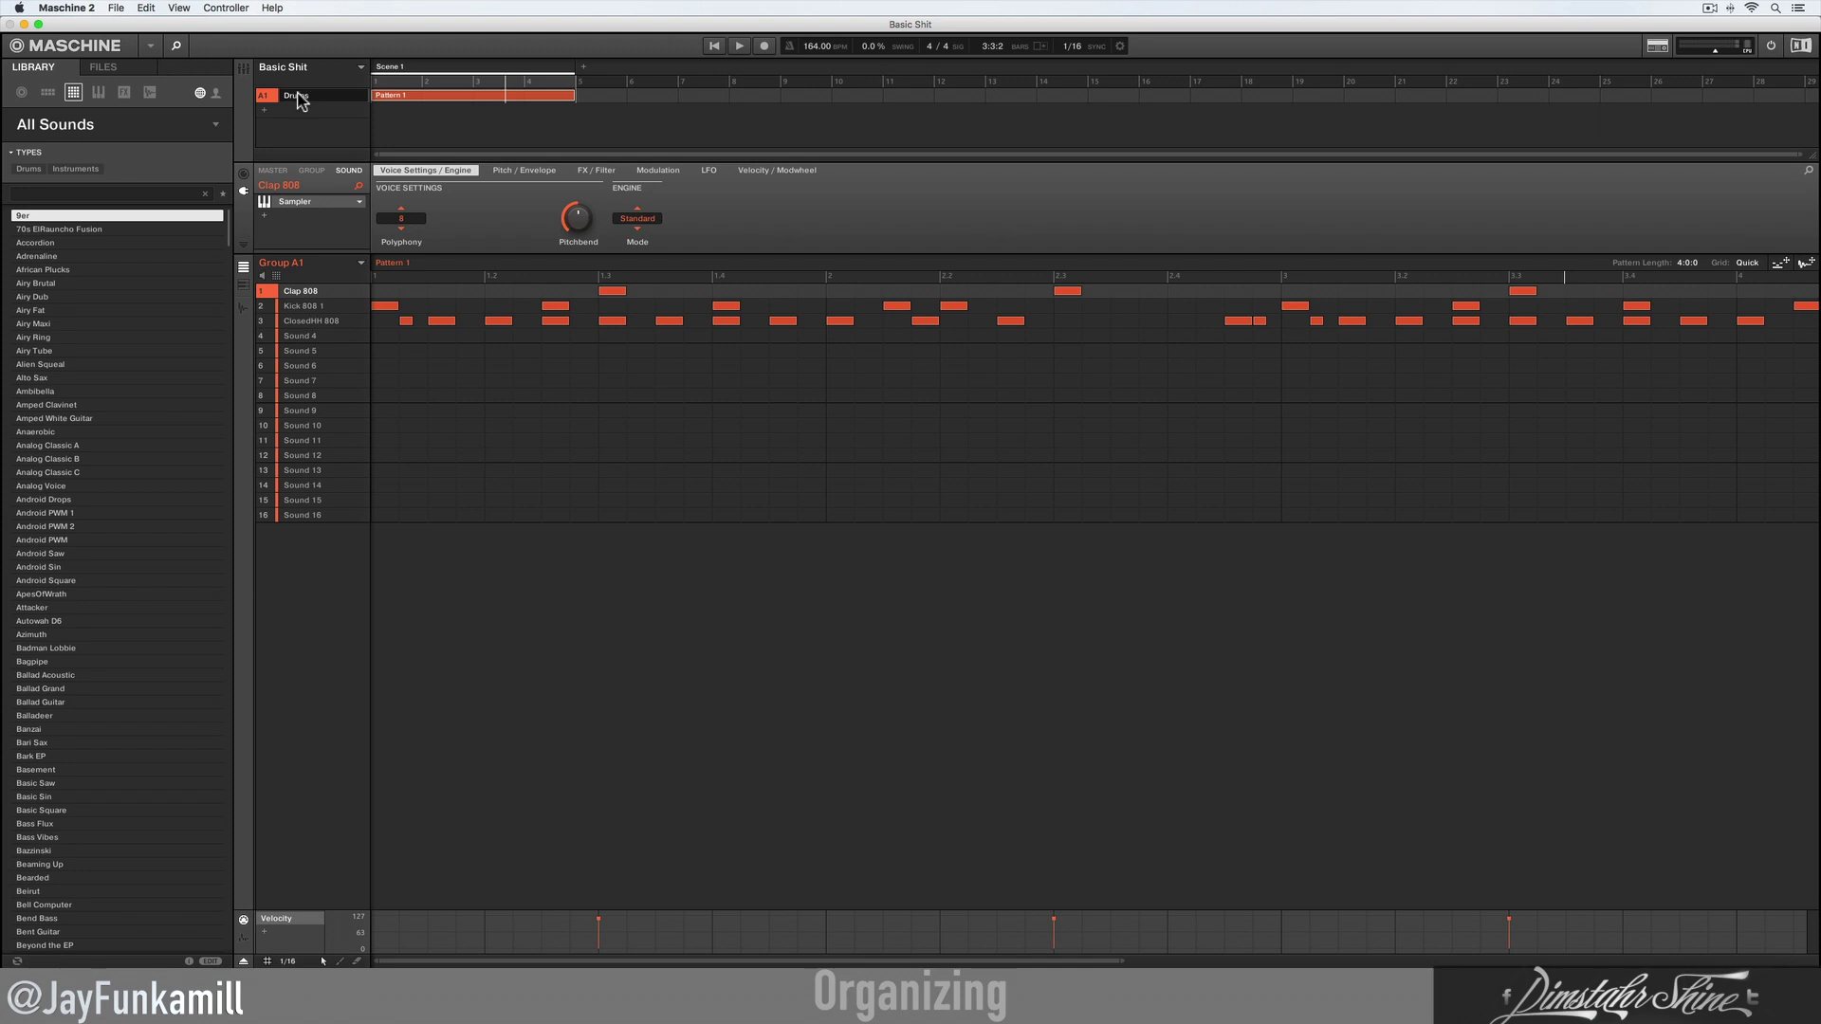
pyautogui.press('Return')
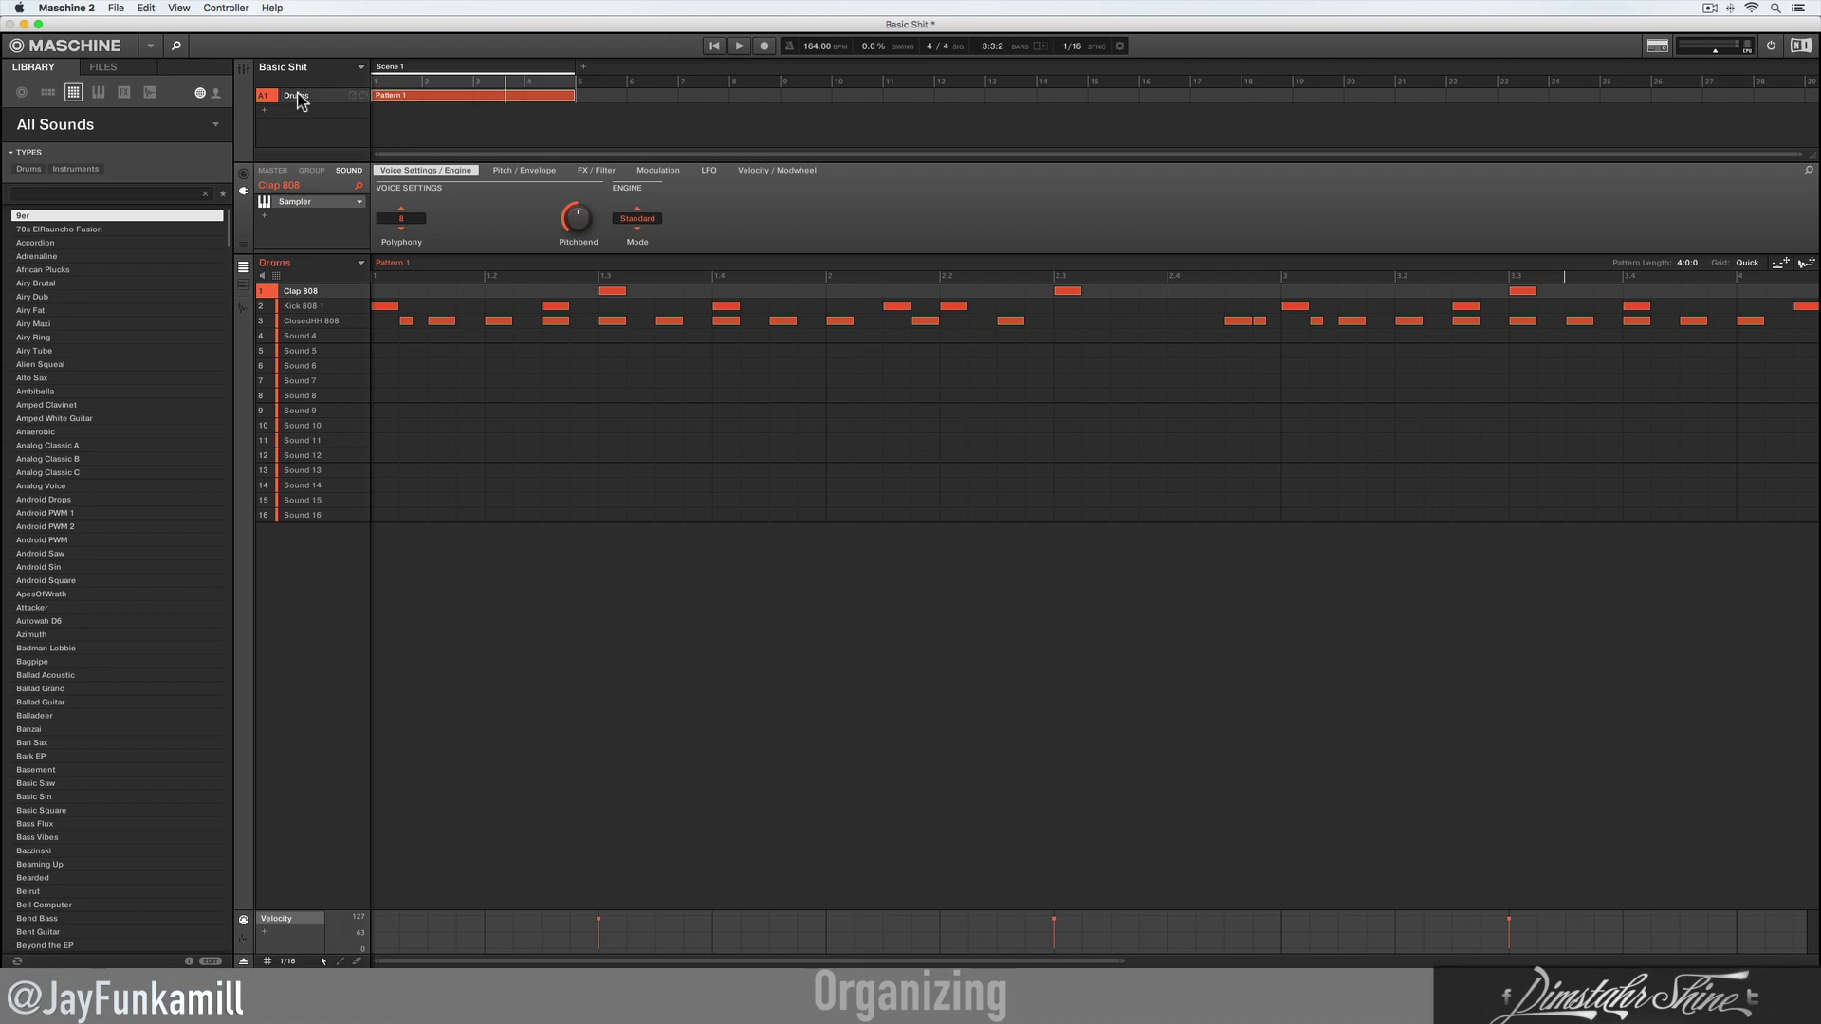
pyautogui.click(360, 266)
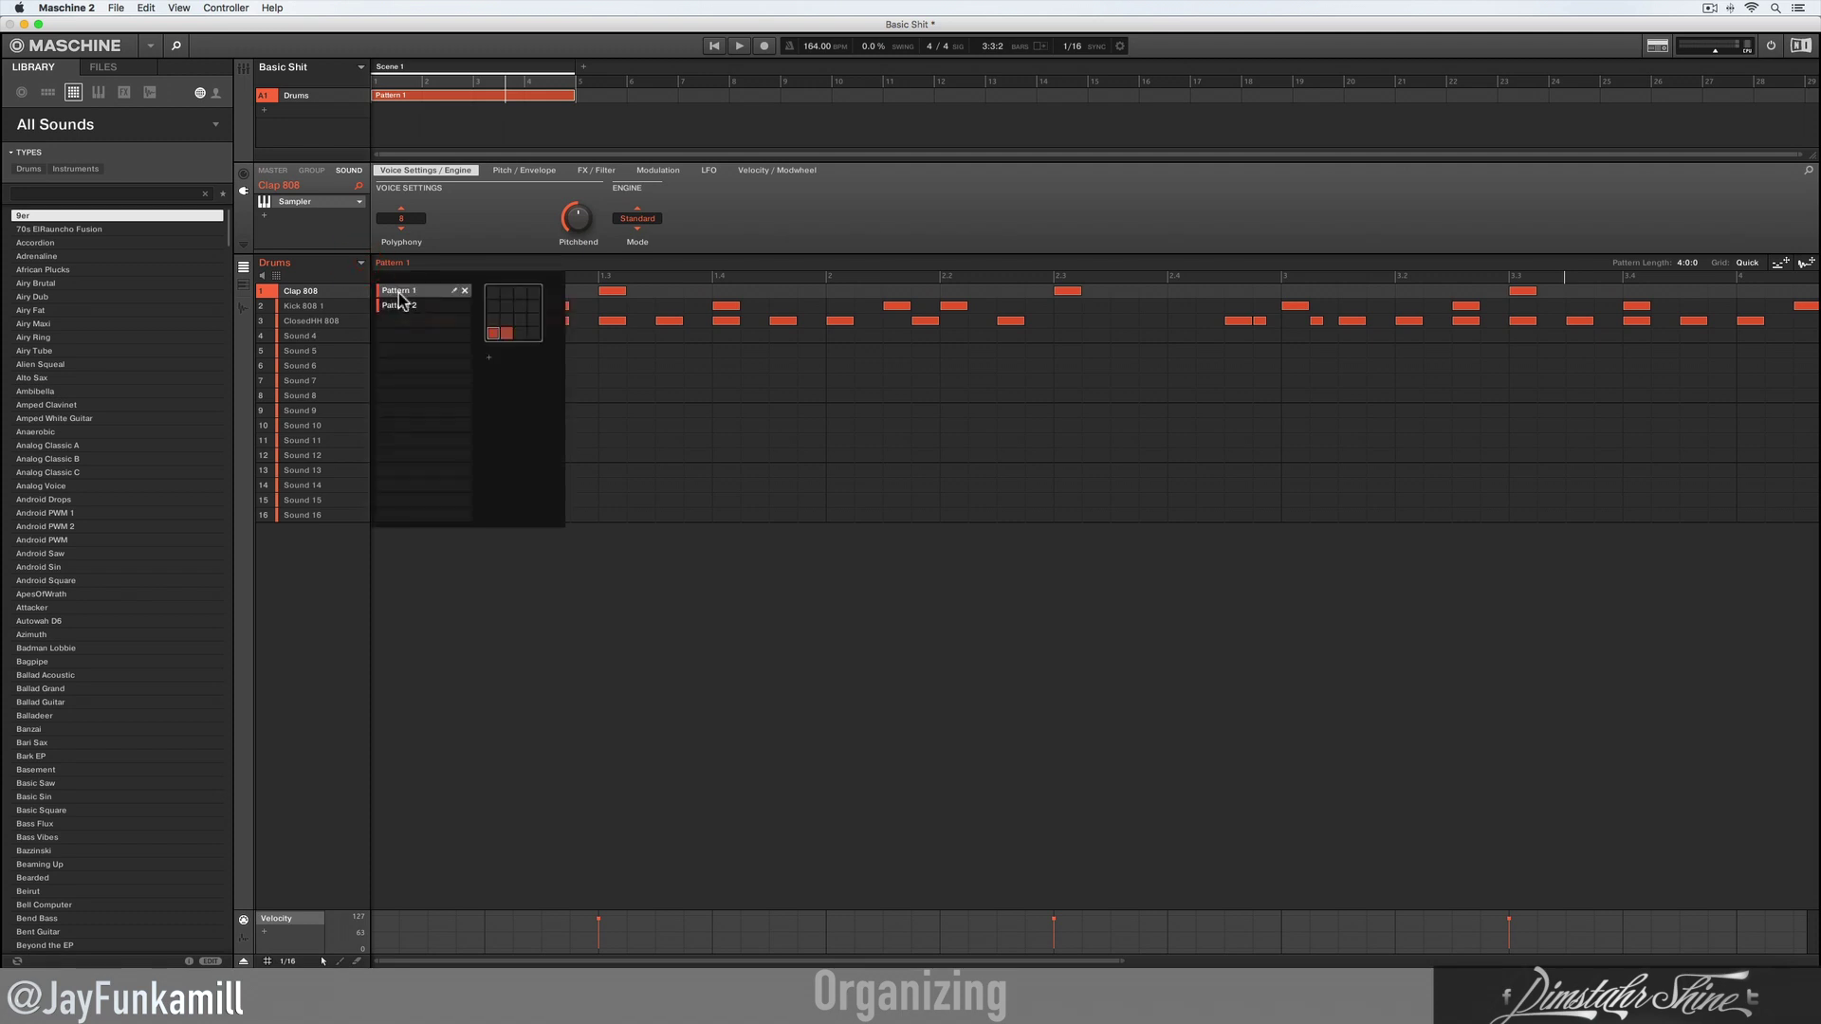
pyautogui.click(456, 292)
pyautogui.write('reg drum')
pyautogui.press('Return')
# Step: Rename Pattern 2 to claps, reselect reg drum, and add a new empty group
pyautogui.click(453, 306)
pyautogui.write('cl')
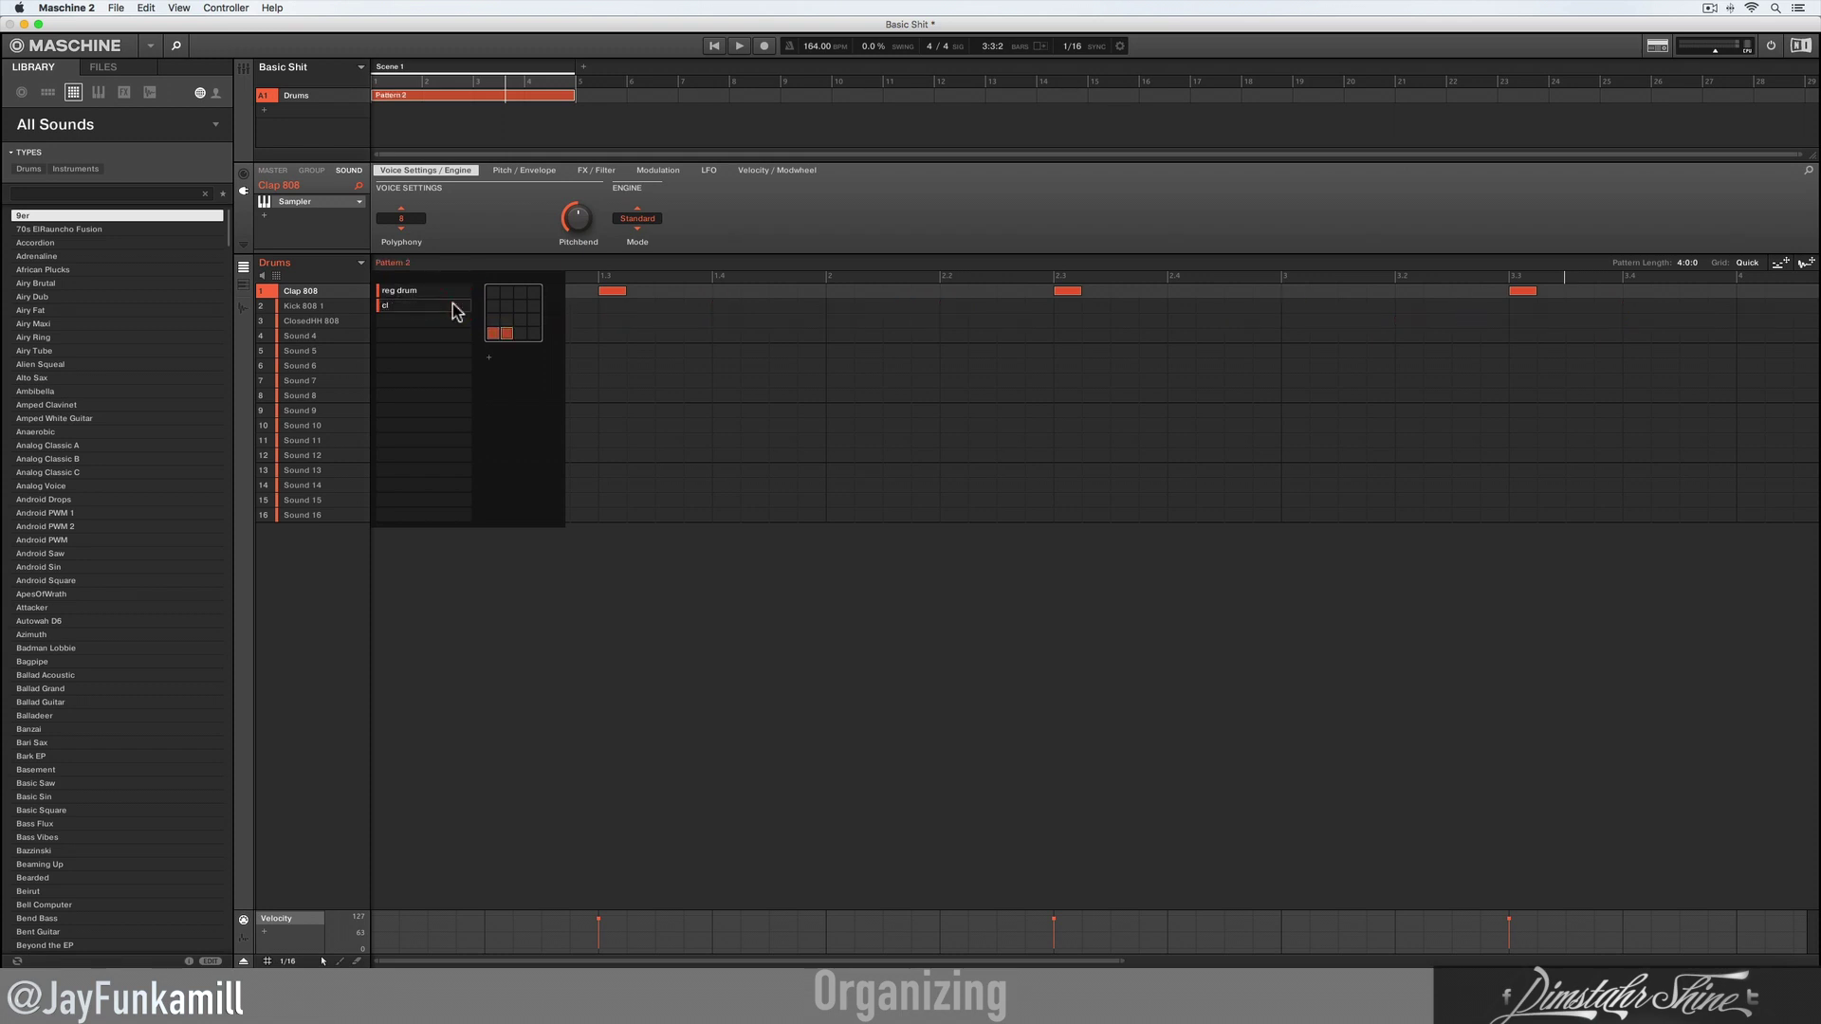
pyautogui.press('Return')
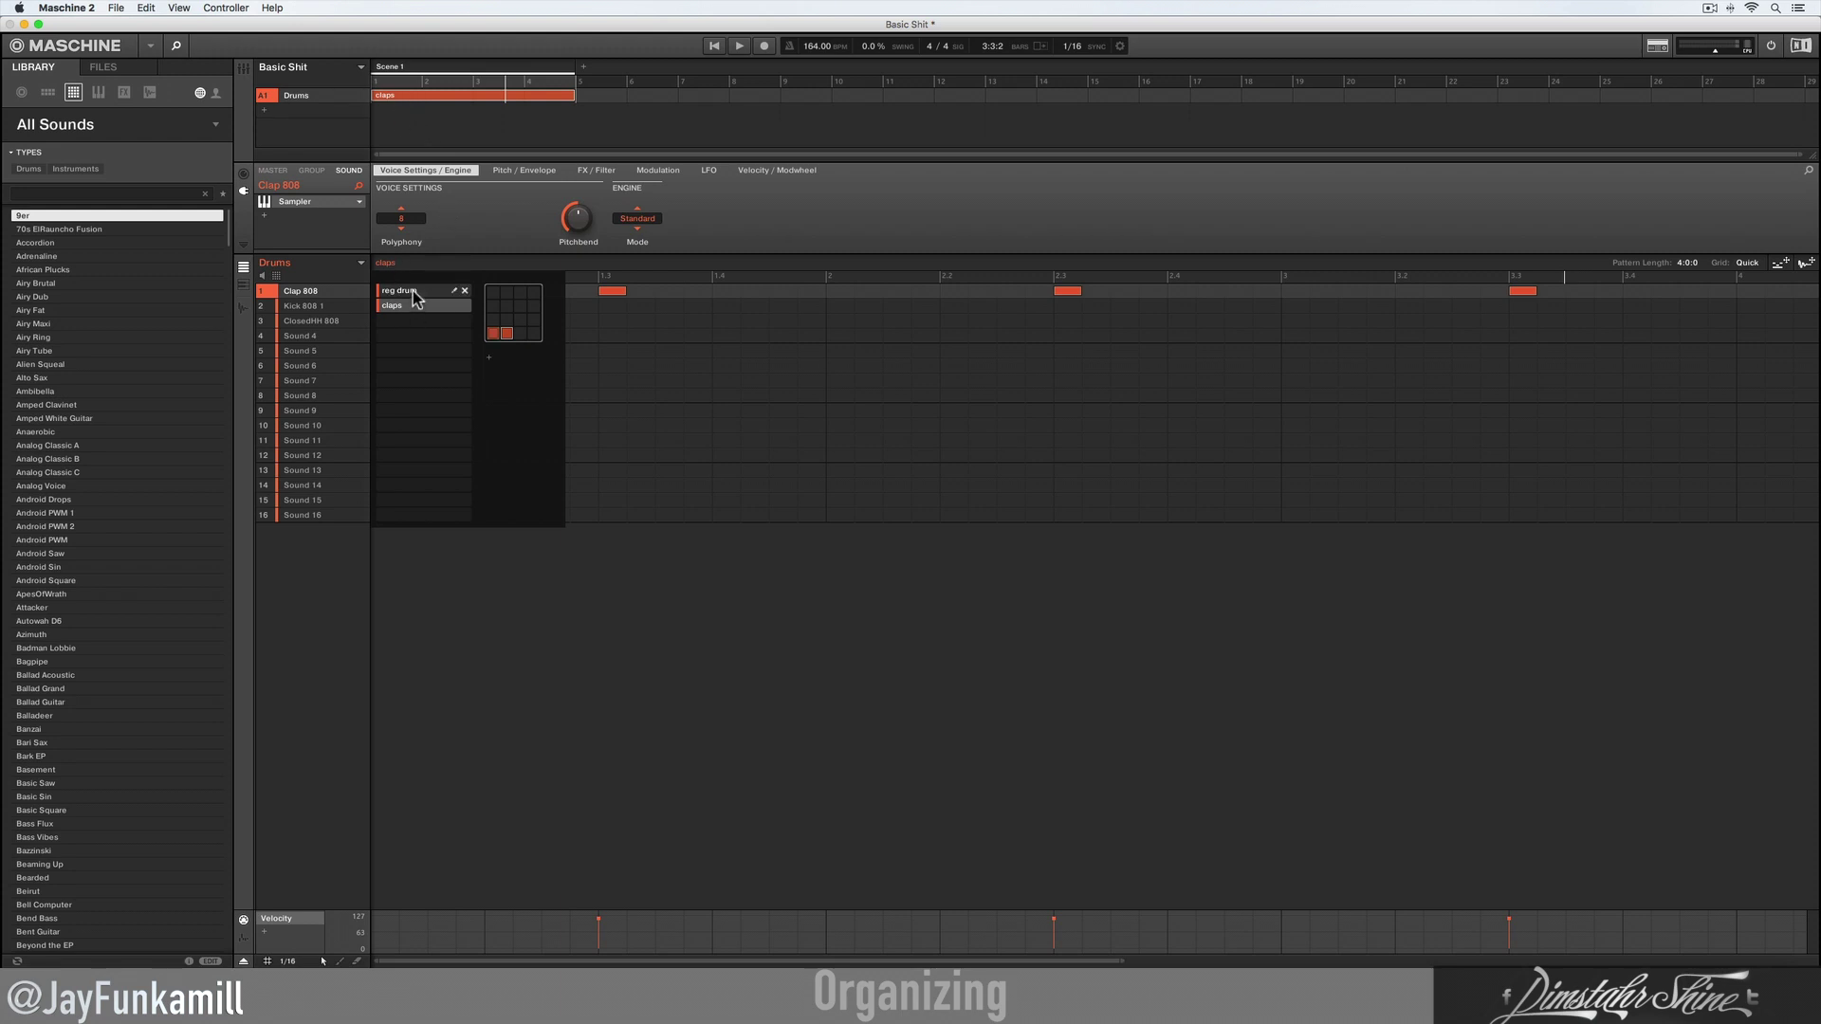
pyautogui.click(414, 293)
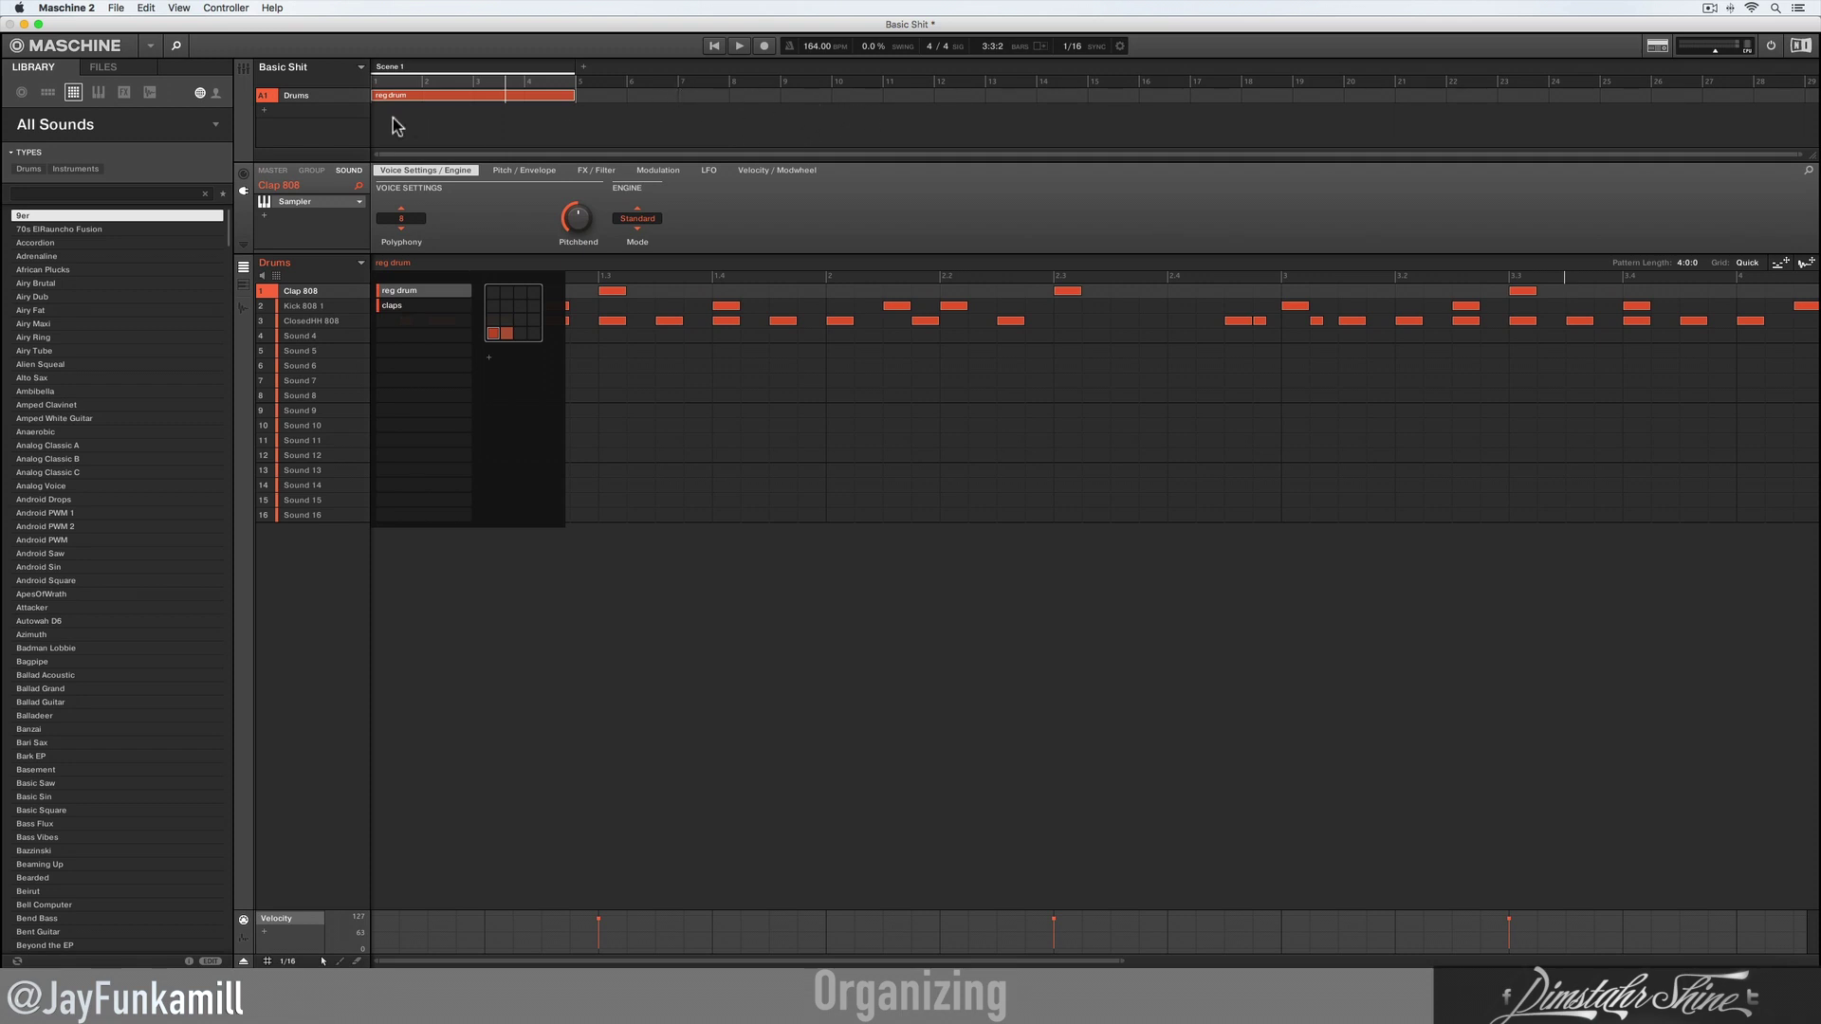
pyautogui.click(338, 137)
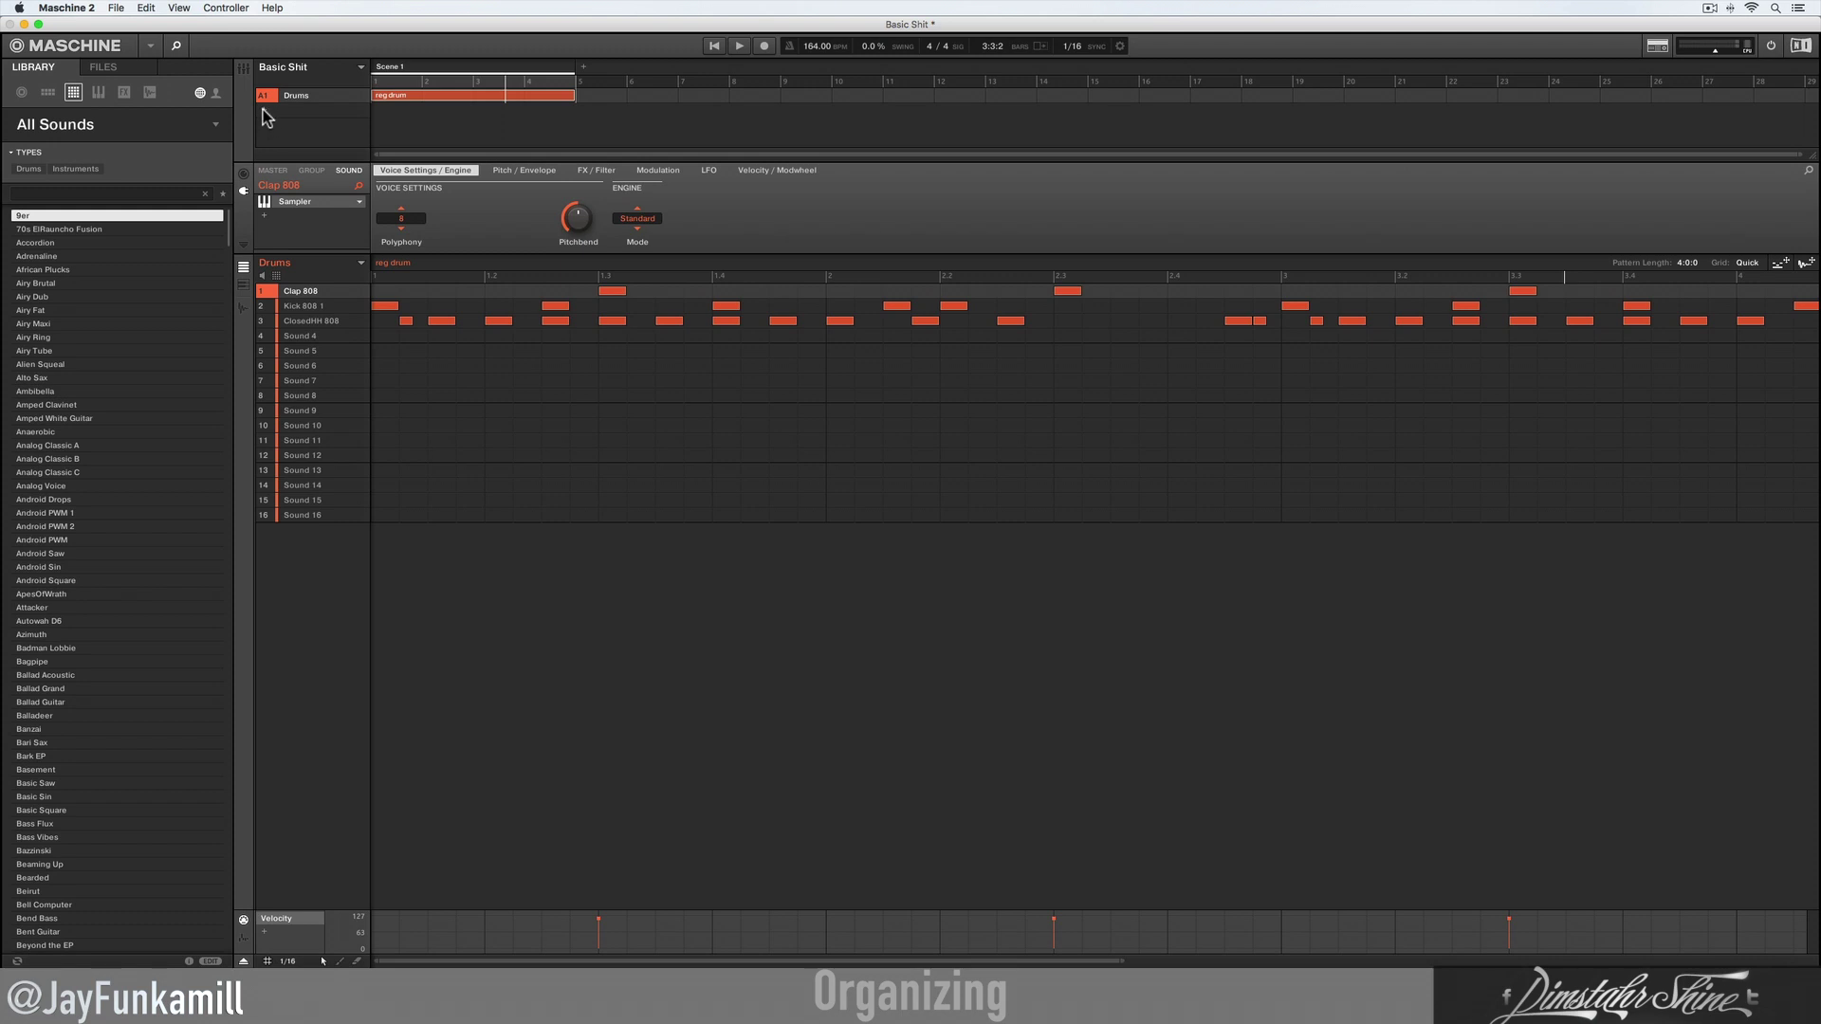
pyautogui.click(264, 111)
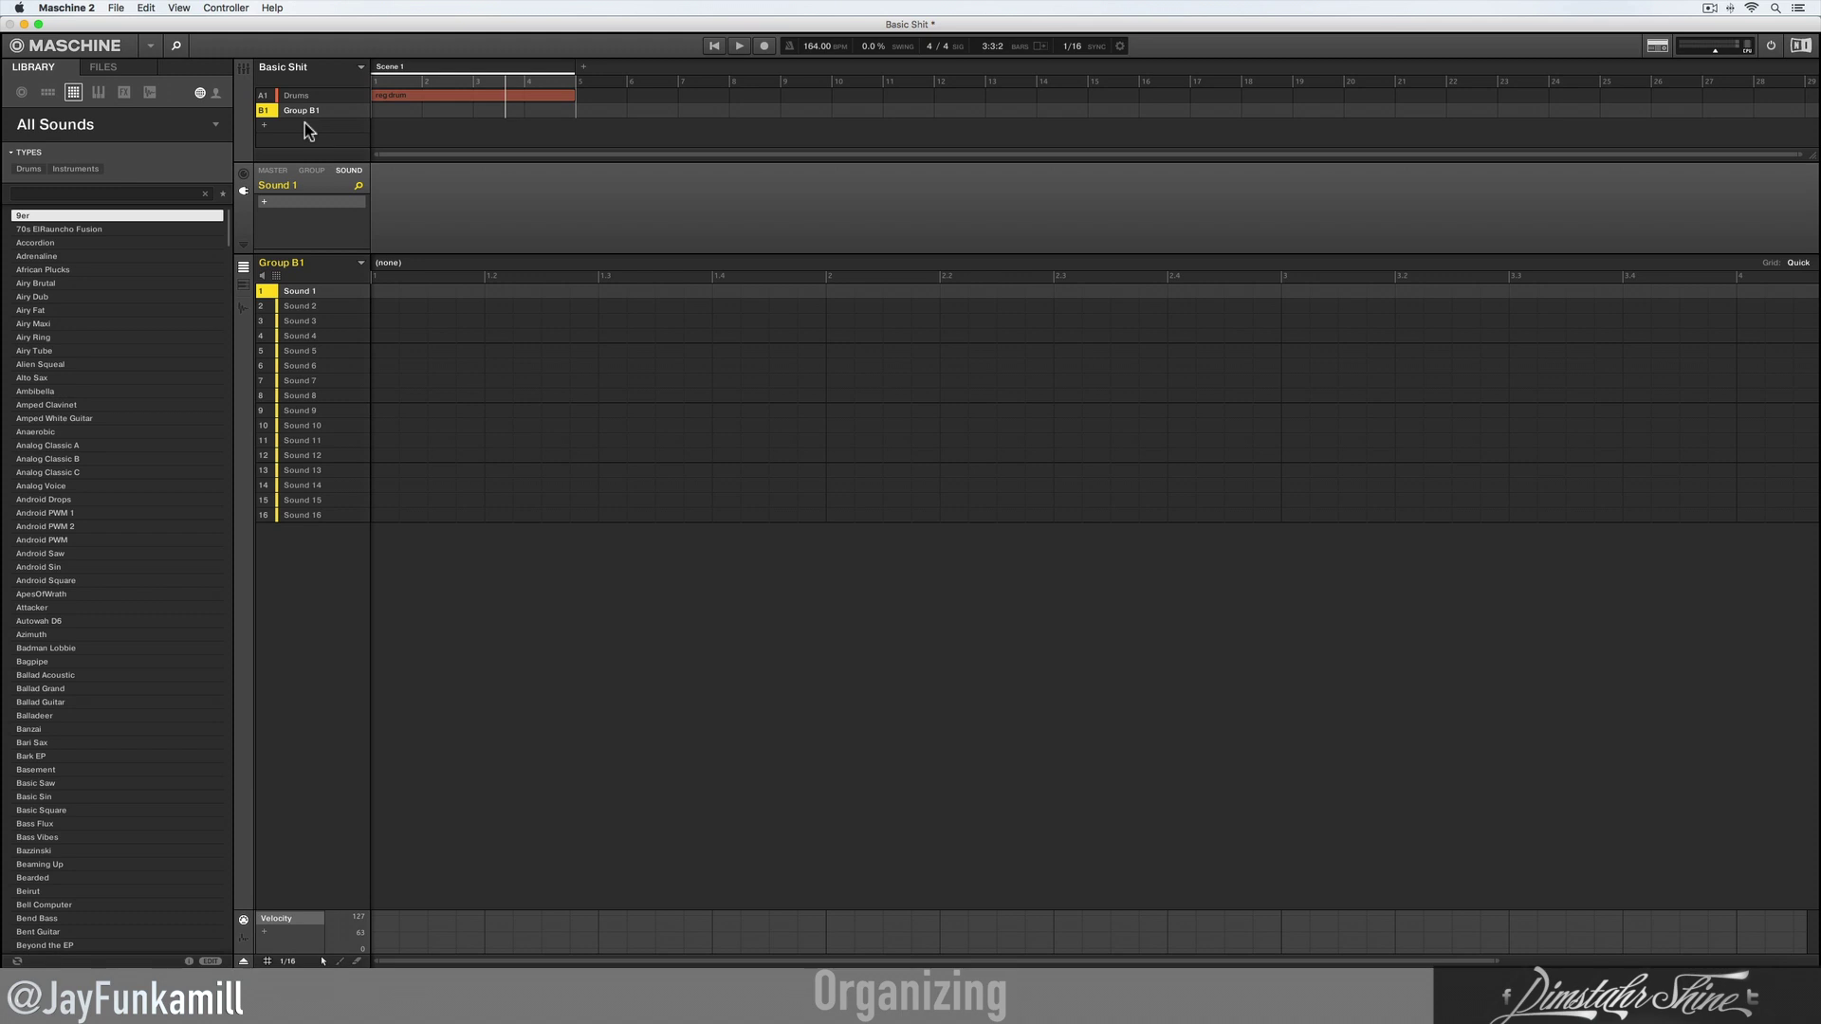
# Step: Check the Drums pattern, return to the empty Group B1, and browse Instruments
pyautogui.click(301, 96)
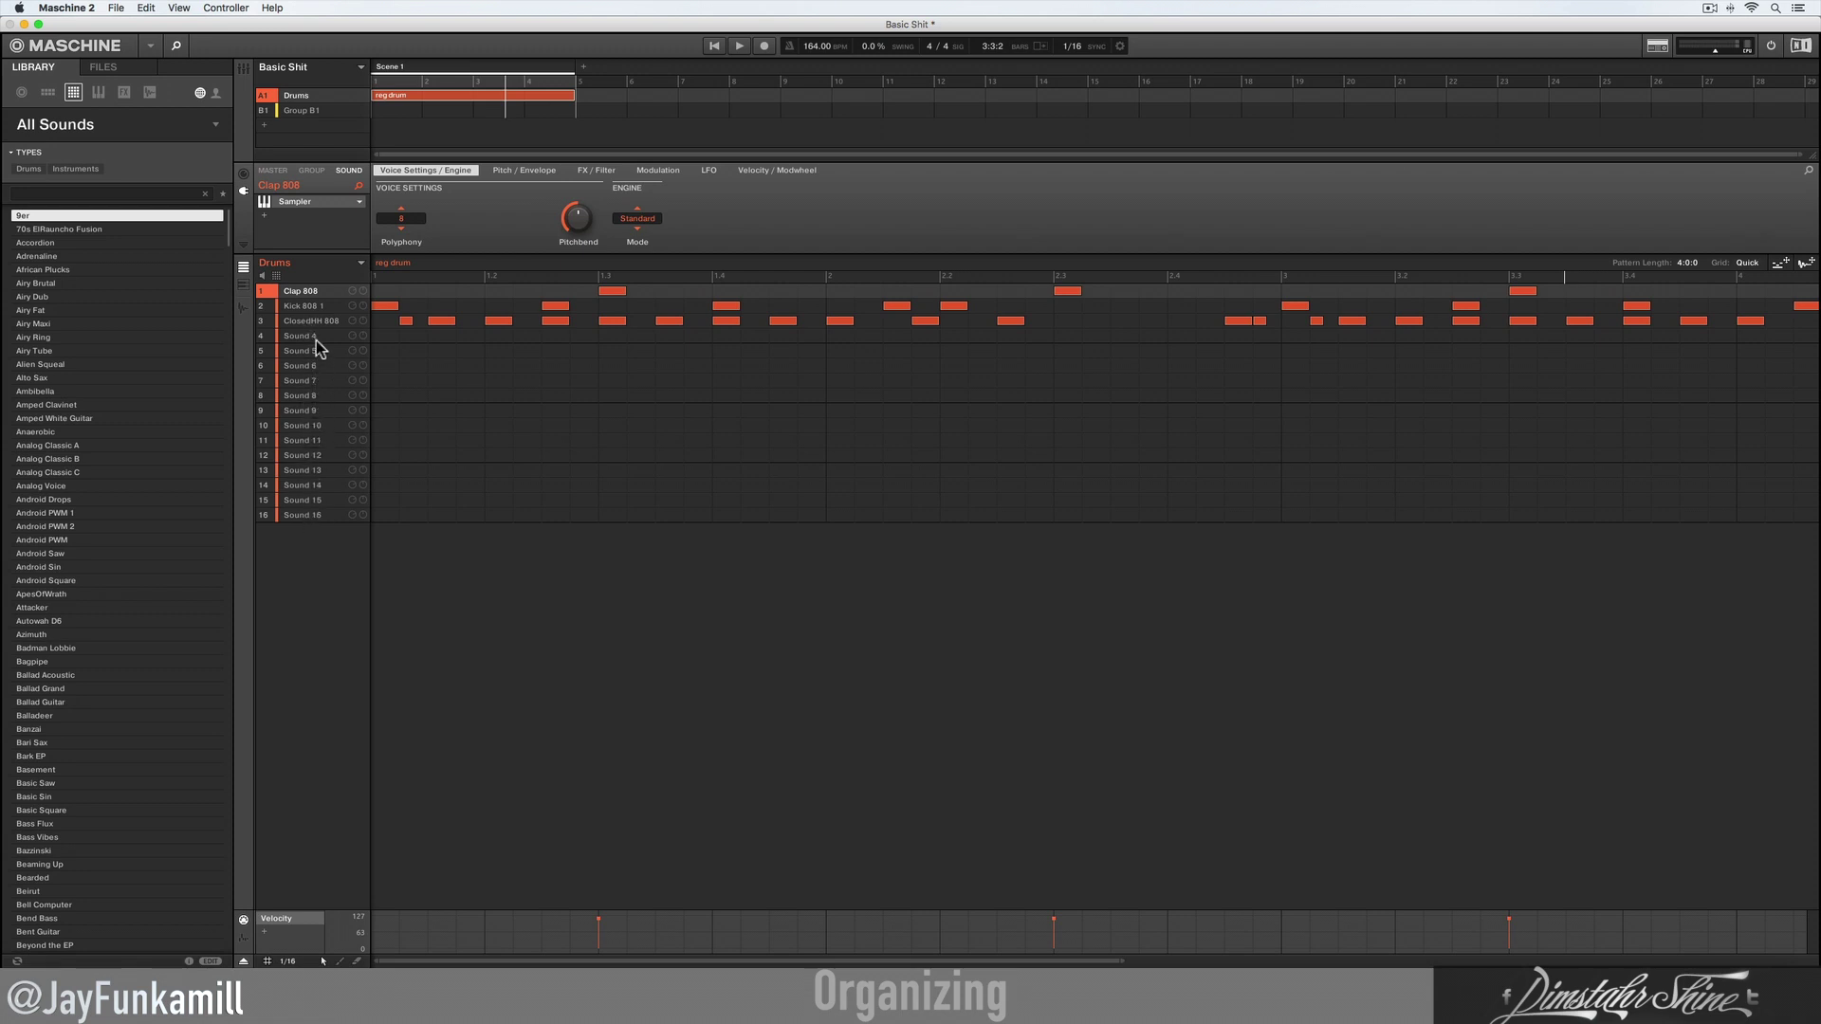
pyautogui.click(299, 112)
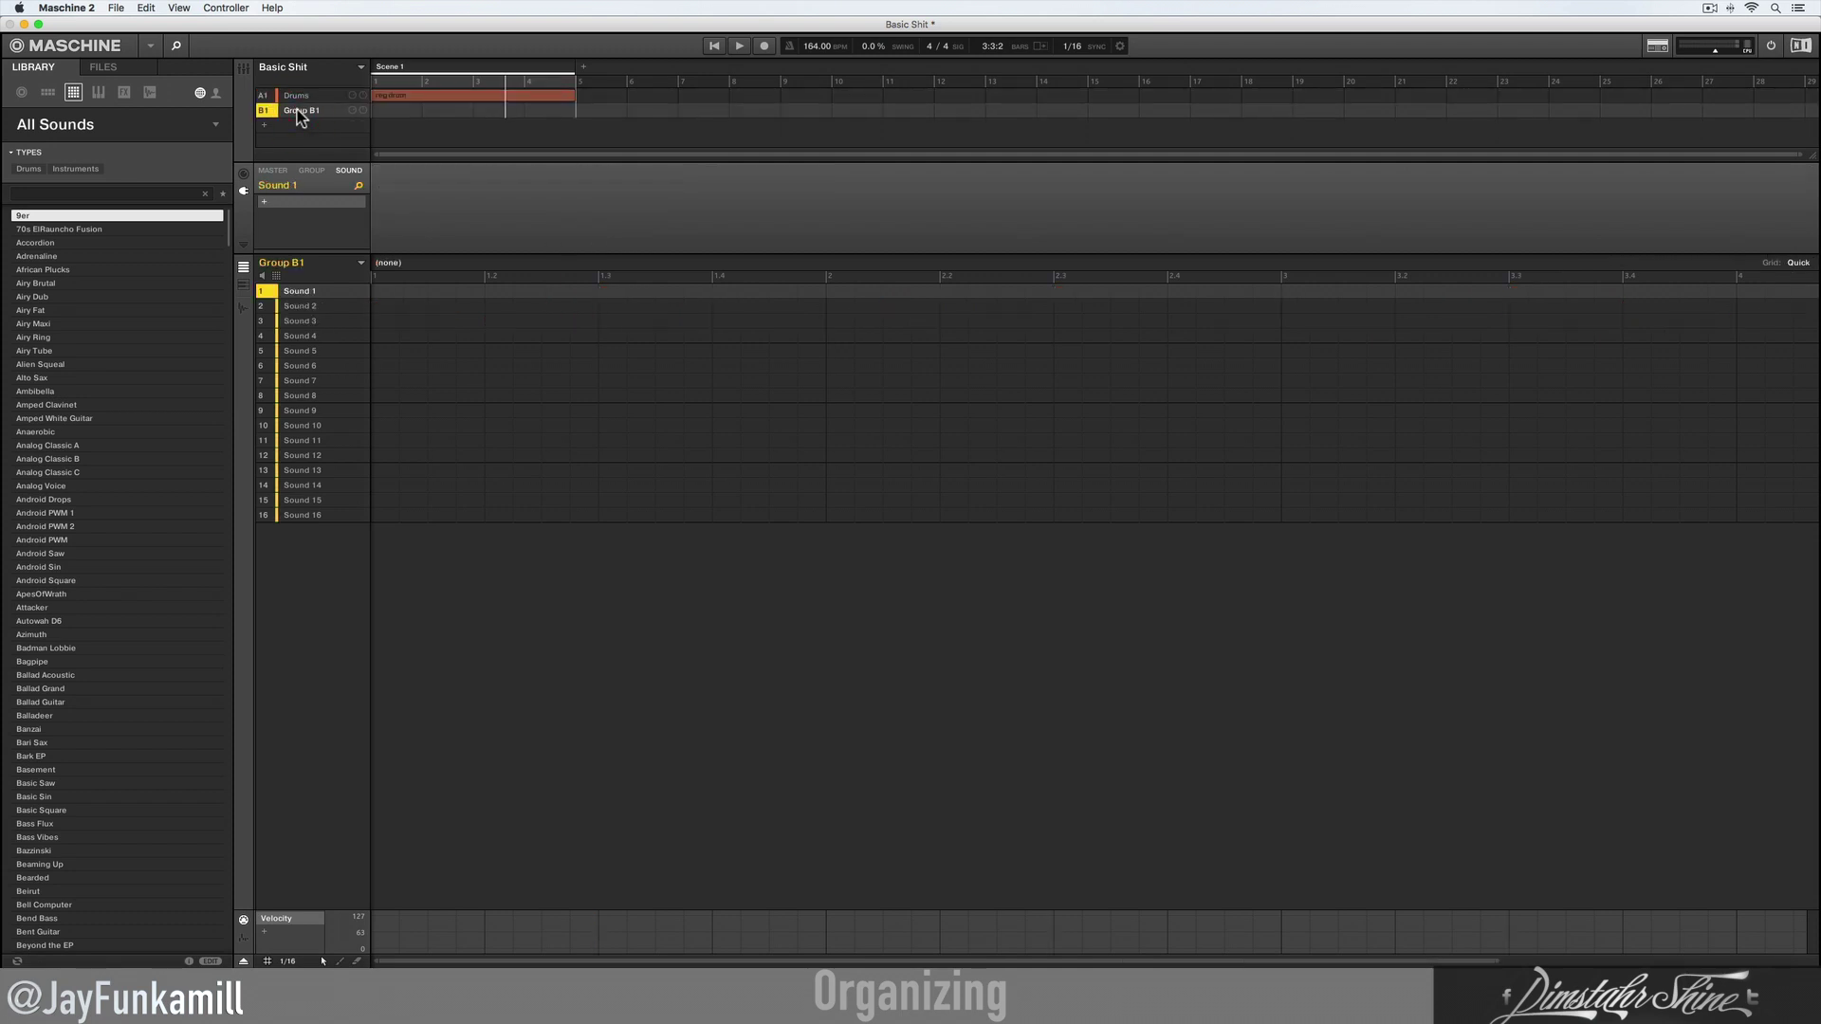
pyautogui.click(98, 93)
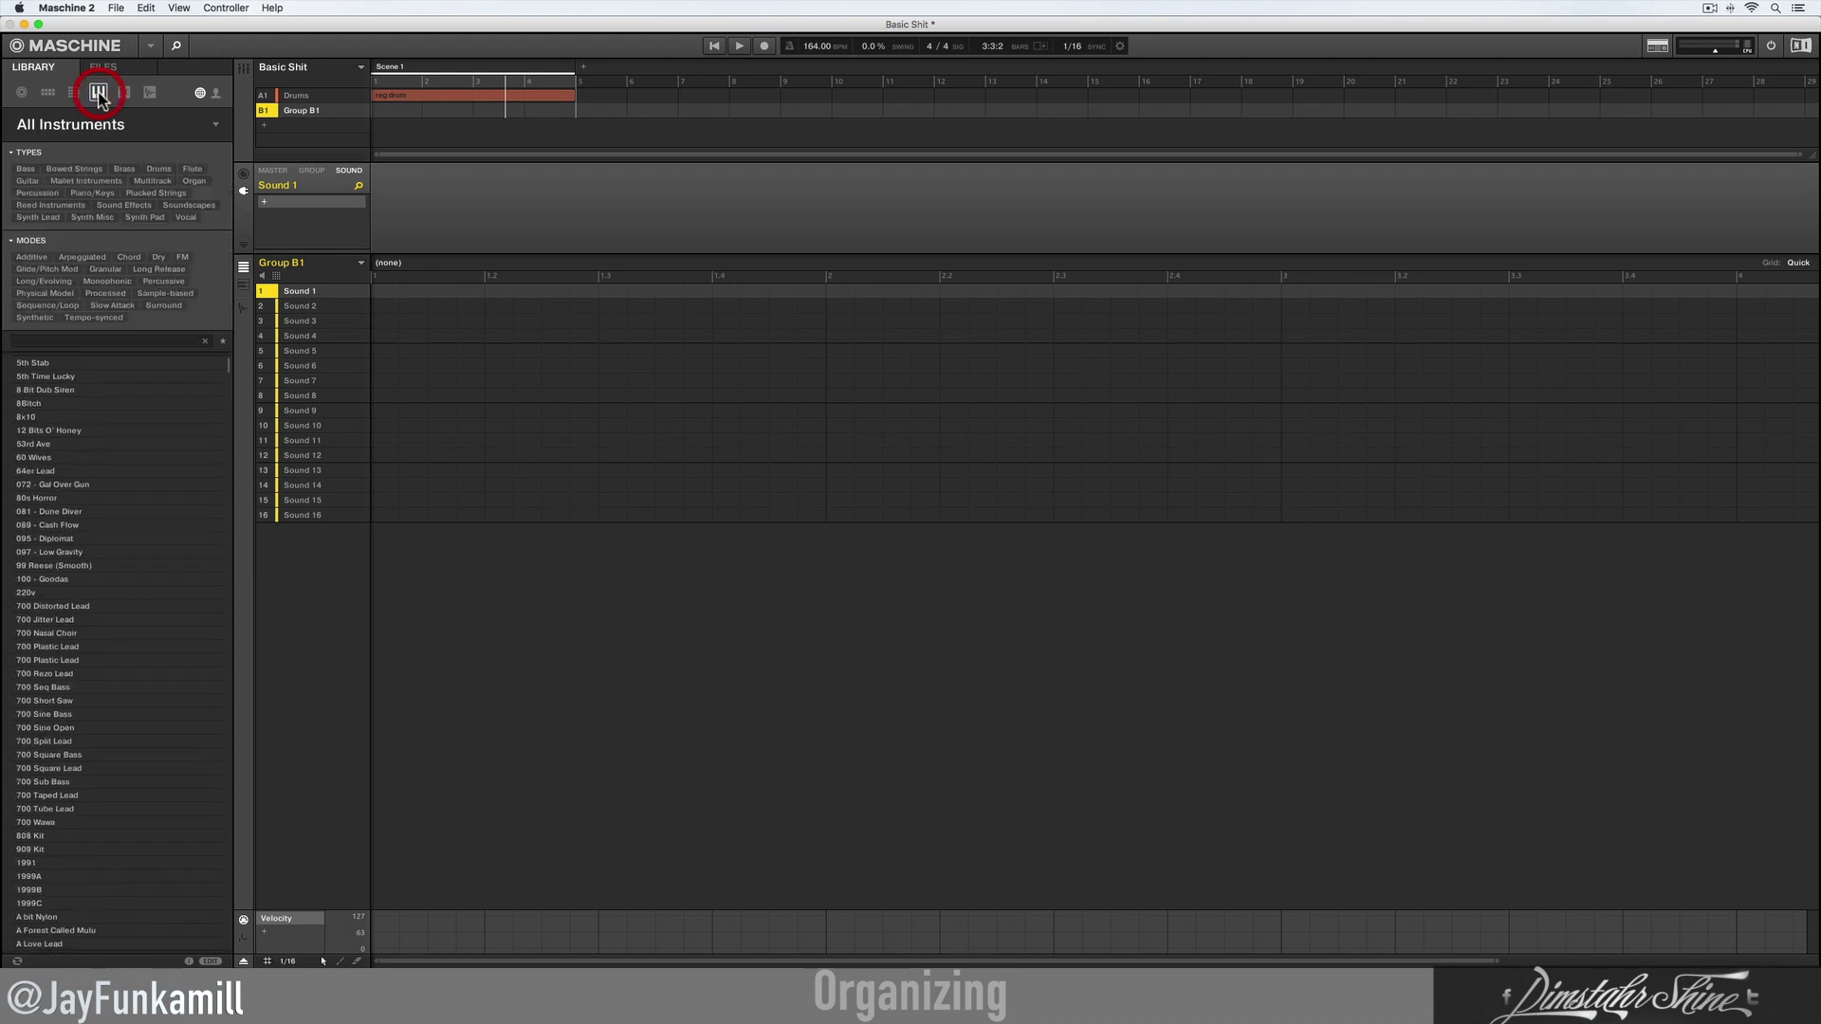
# Step: Filter to Plucked Strings and load Acc Bass into Sound 1 of Group B1
pyautogui.click(150, 192)
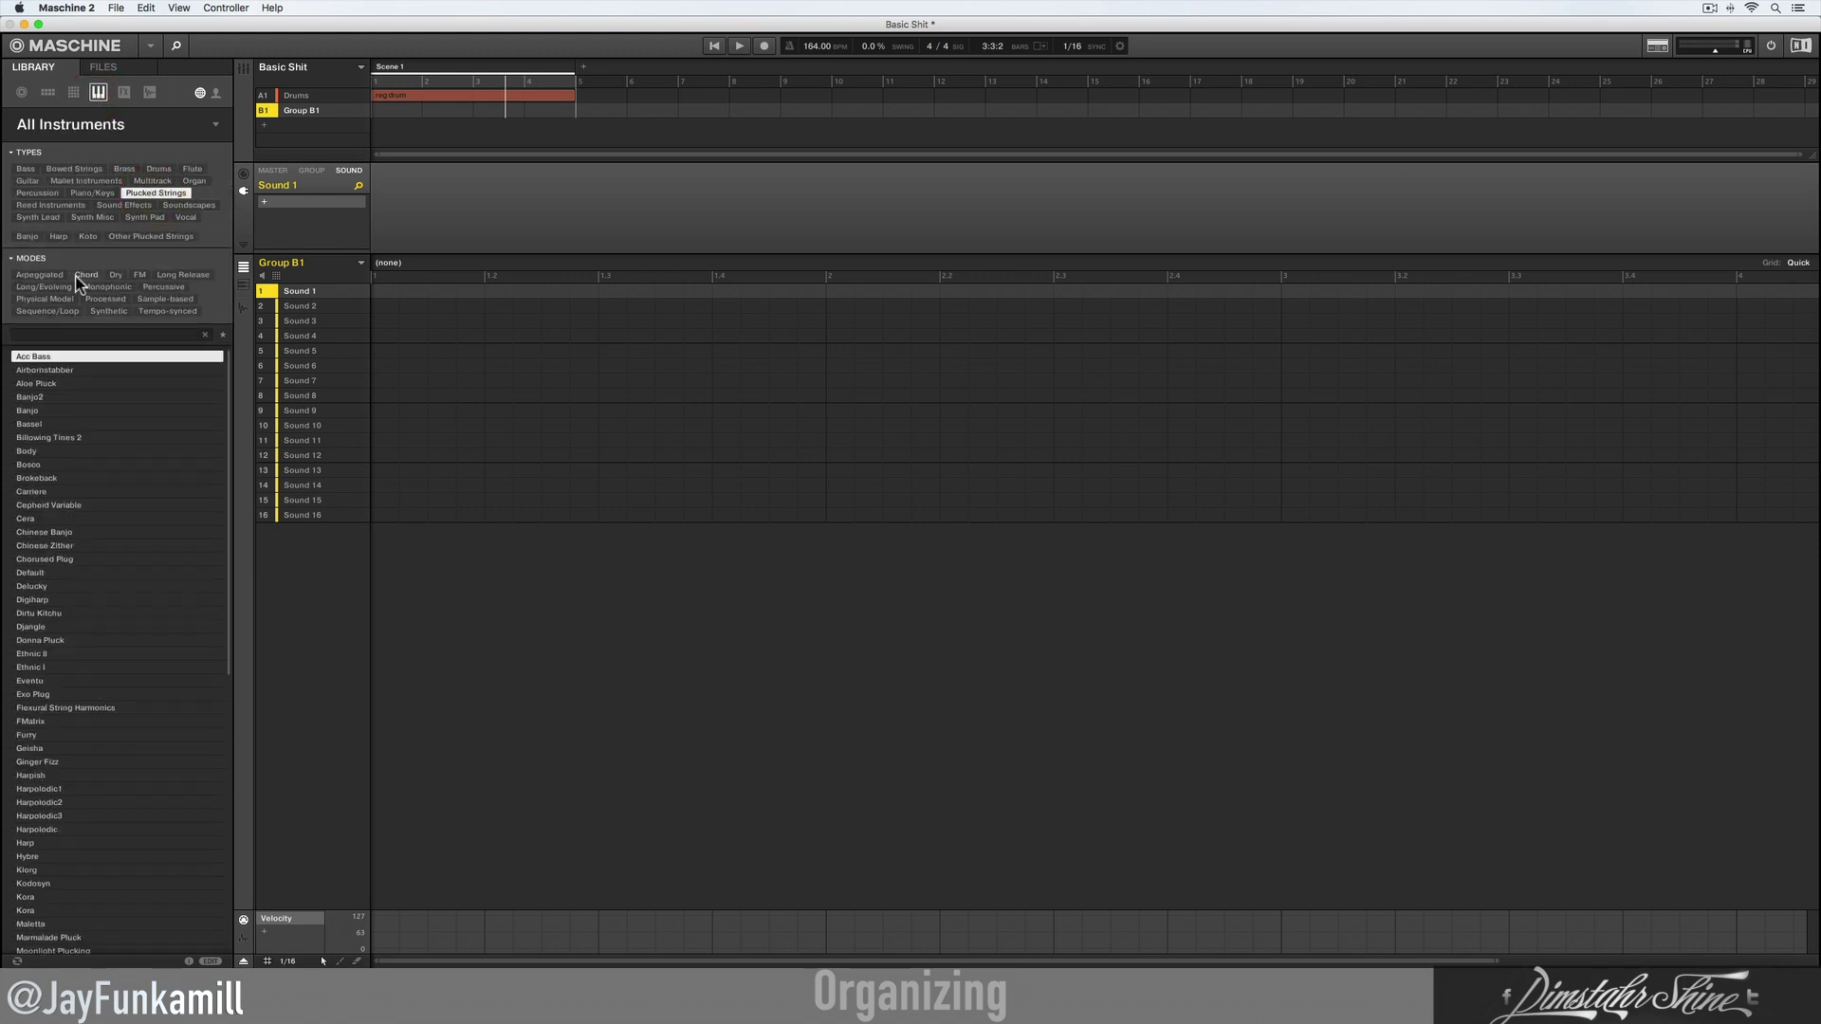
pyautogui.doubleClick(37, 357)
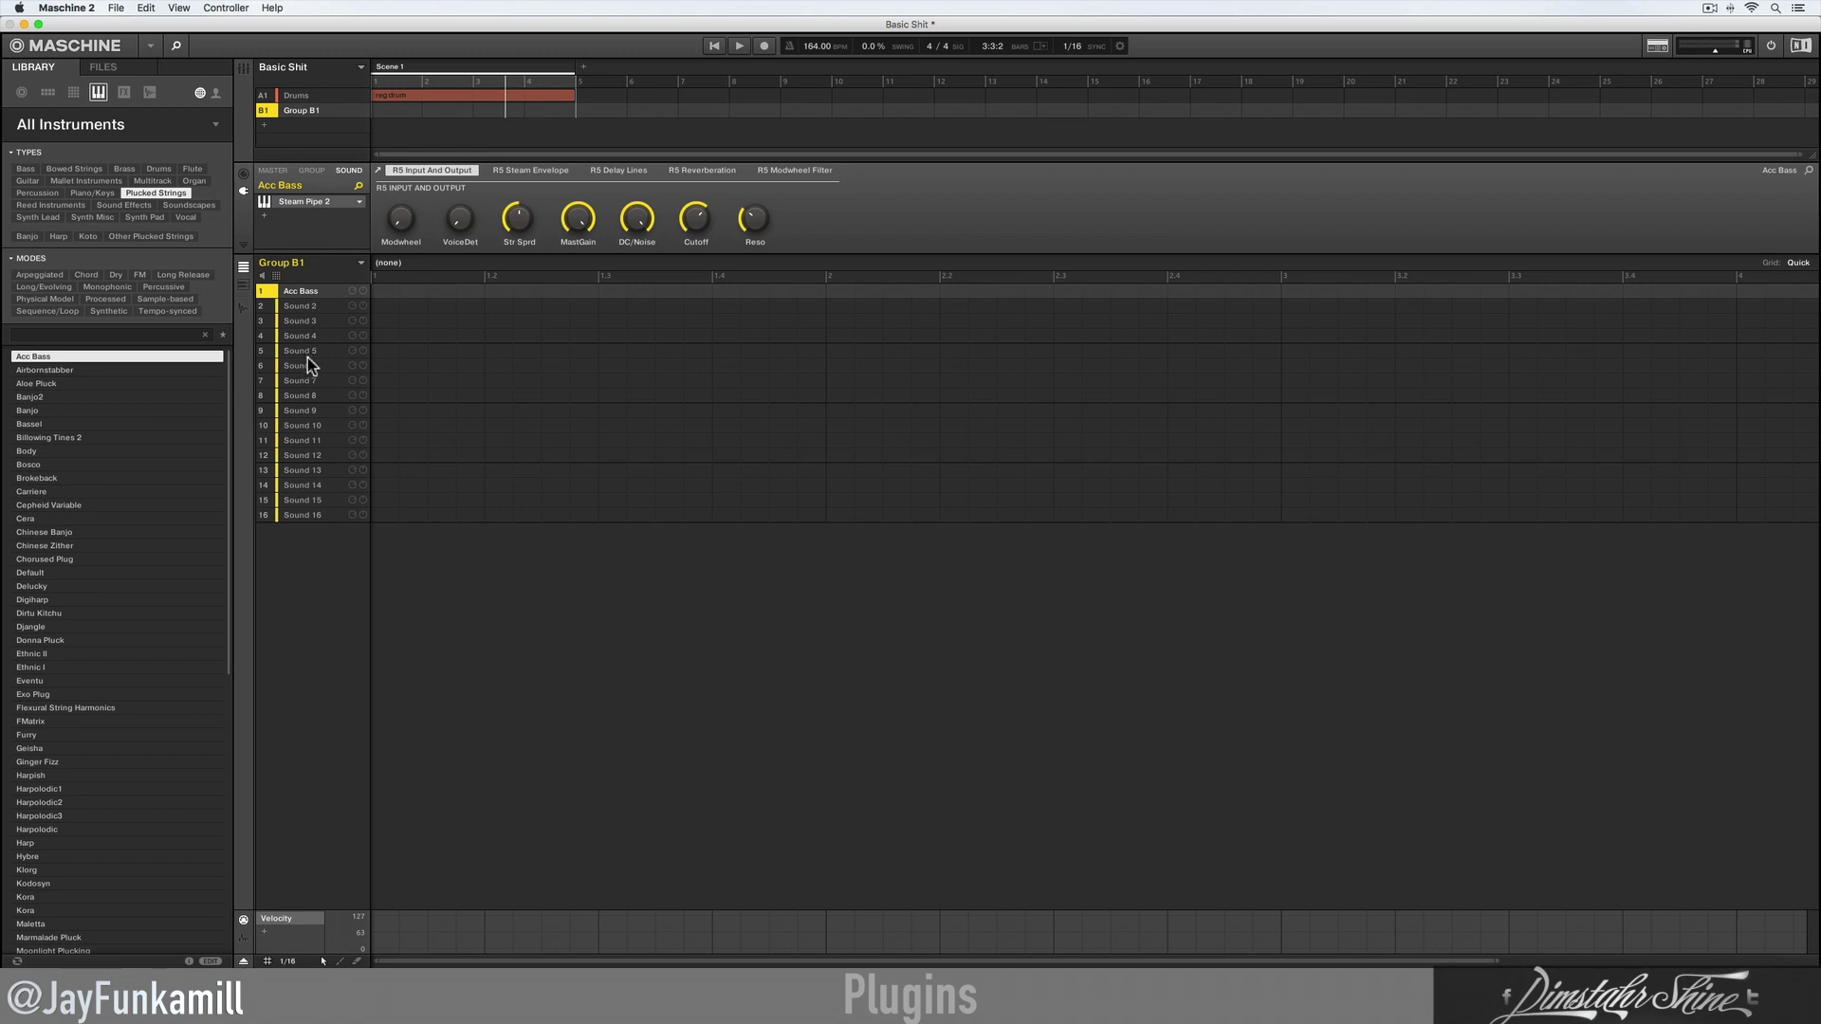
pyautogui.rightClick(300, 294)
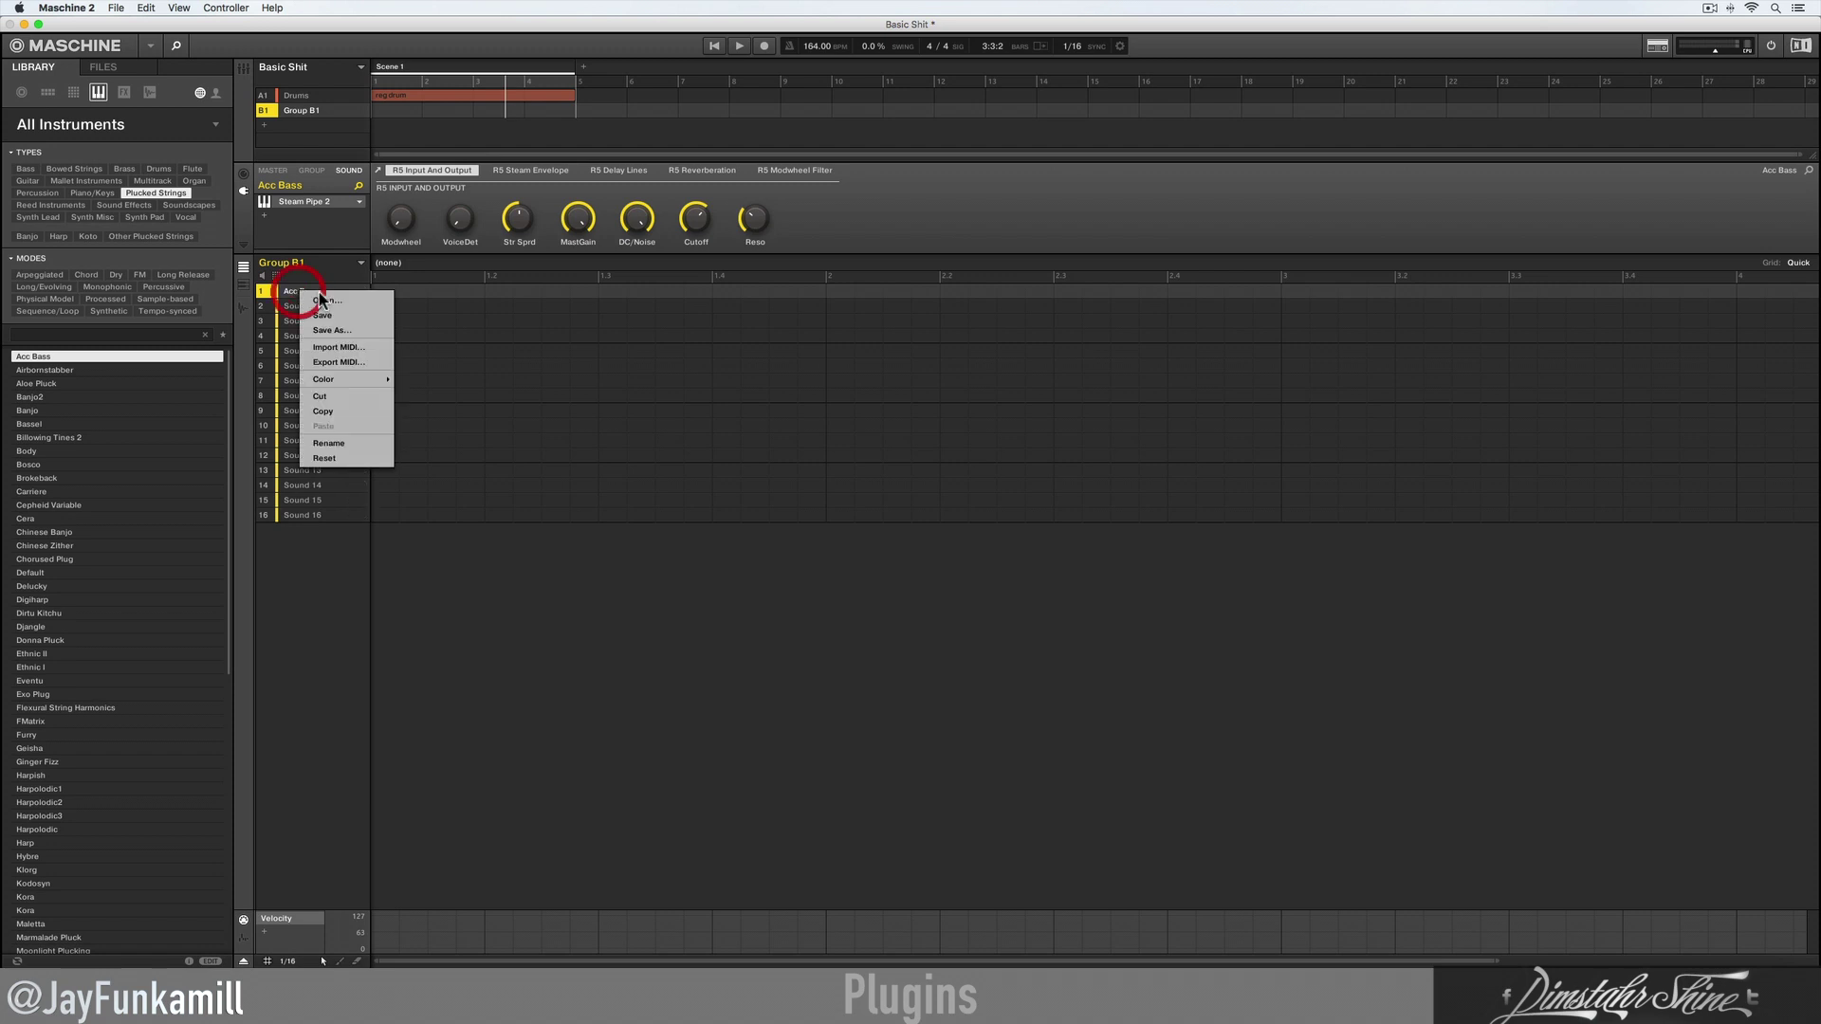
pyautogui.click(327, 458)
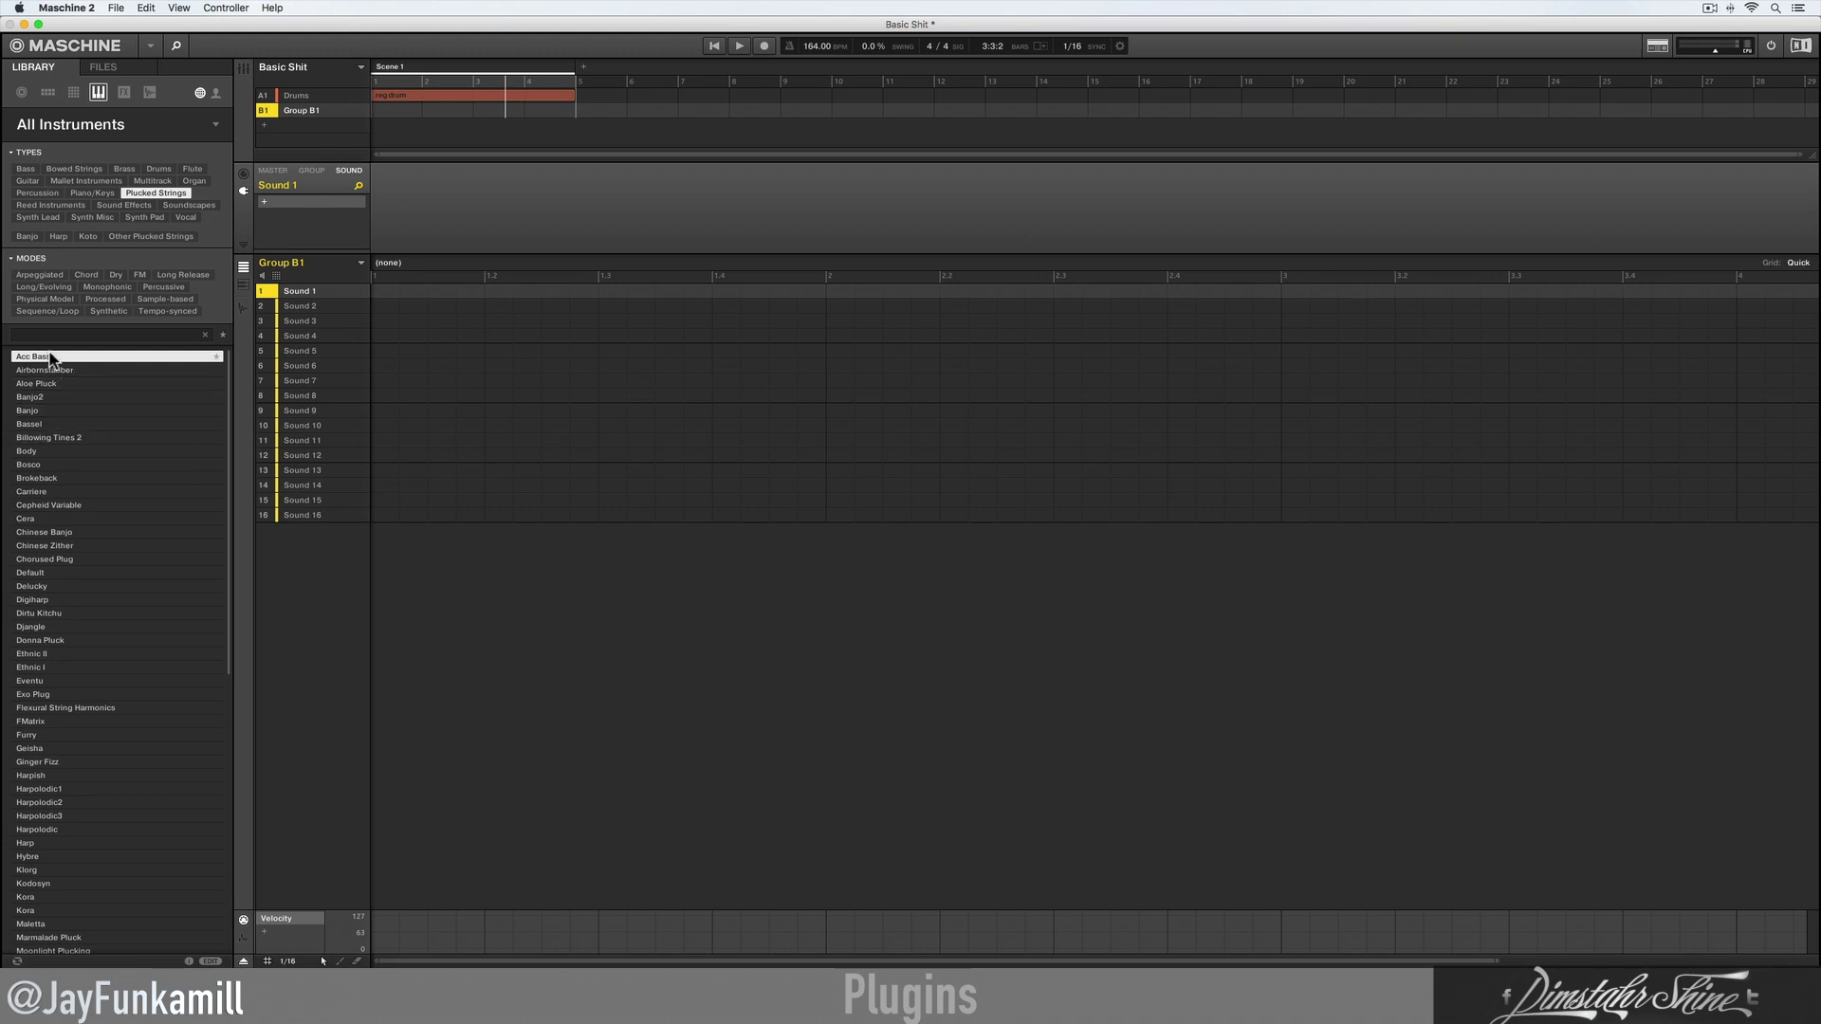
pyautogui.moveTo(42, 359); pyautogui.dragTo(298, 330)
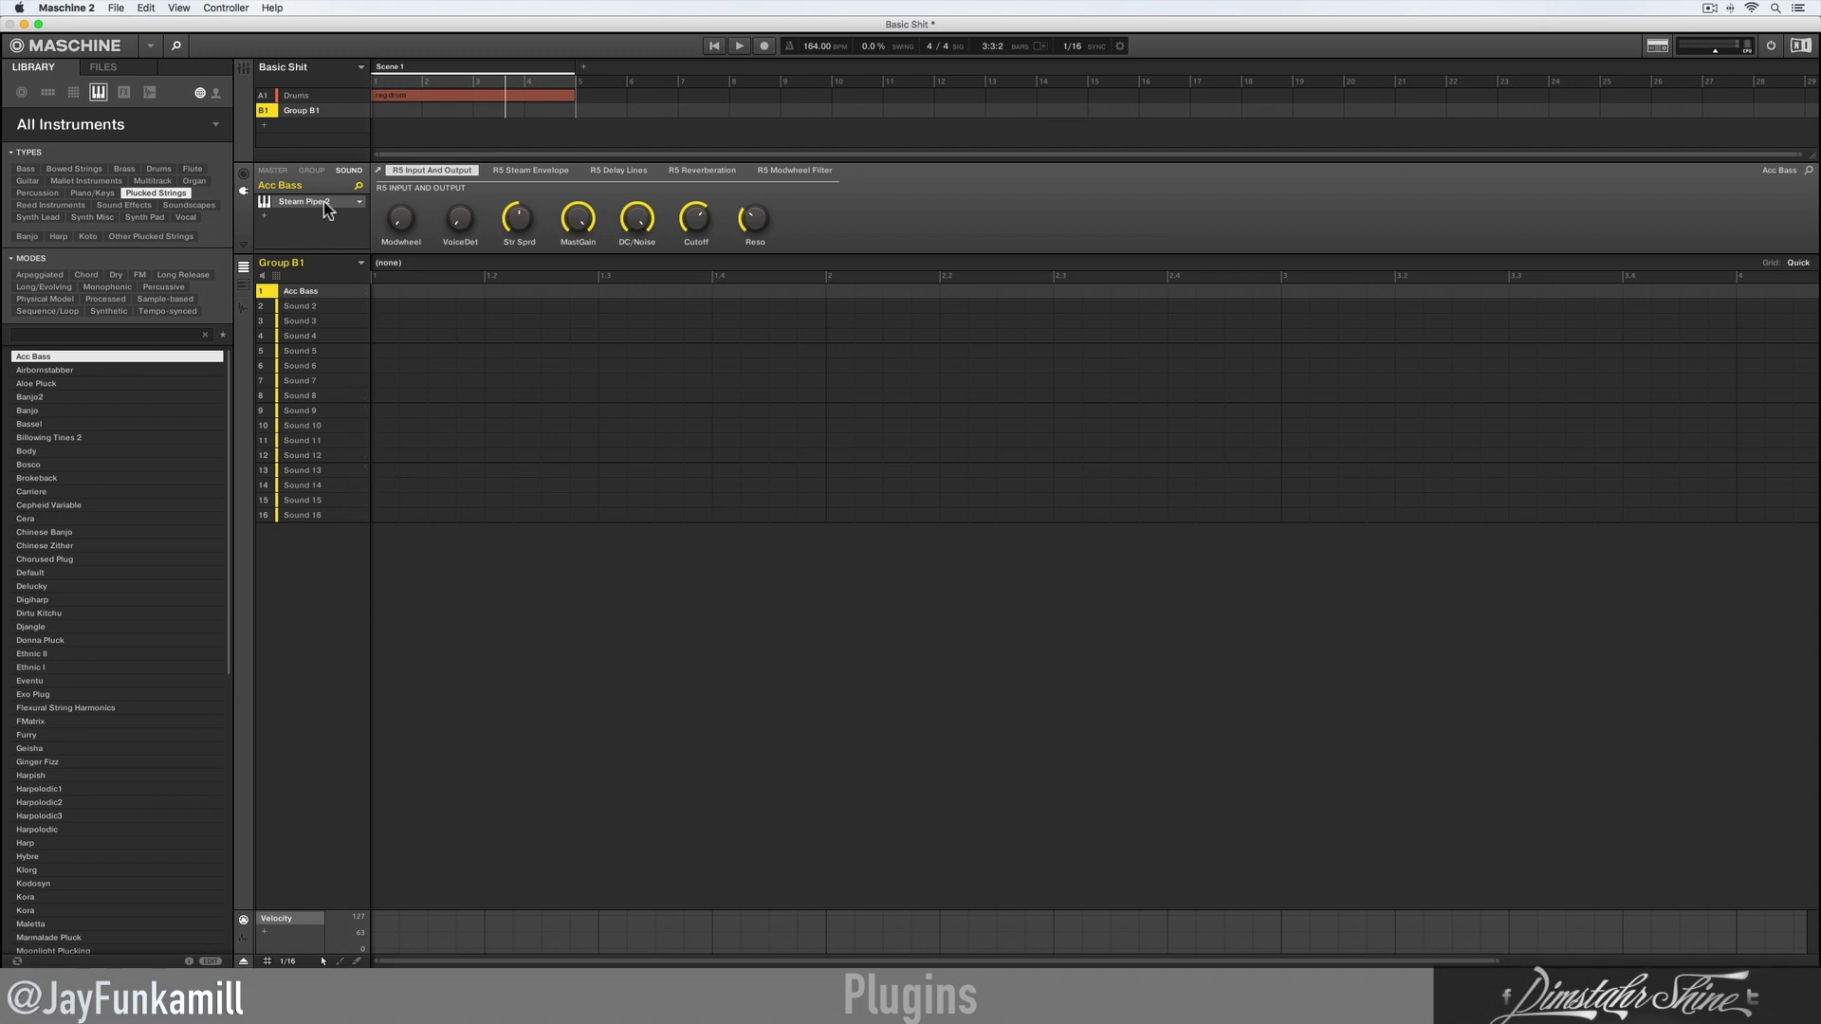
pyautogui.moveTo(462, 224)
pyautogui.click(524, 170)
pyautogui.click(607, 171)
pyautogui.click(702, 171)
pyautogui.click(795, 171)
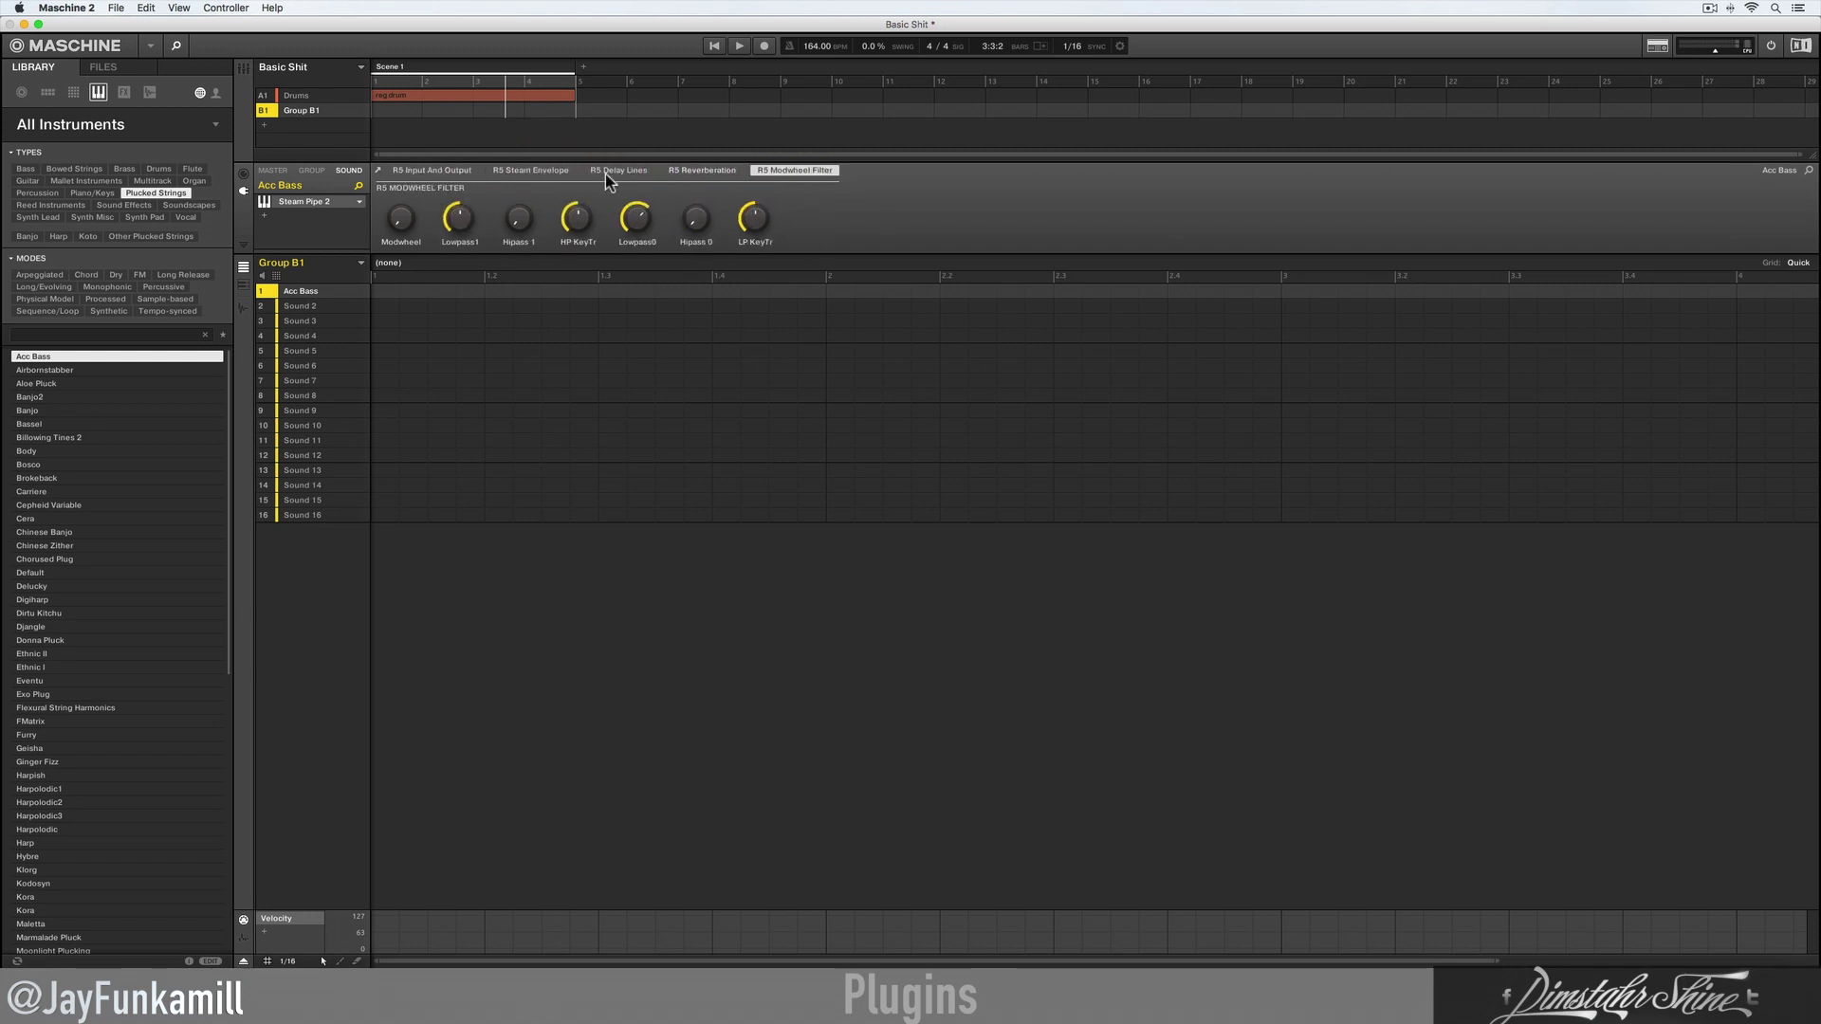
pyautogui.click(444, 171)
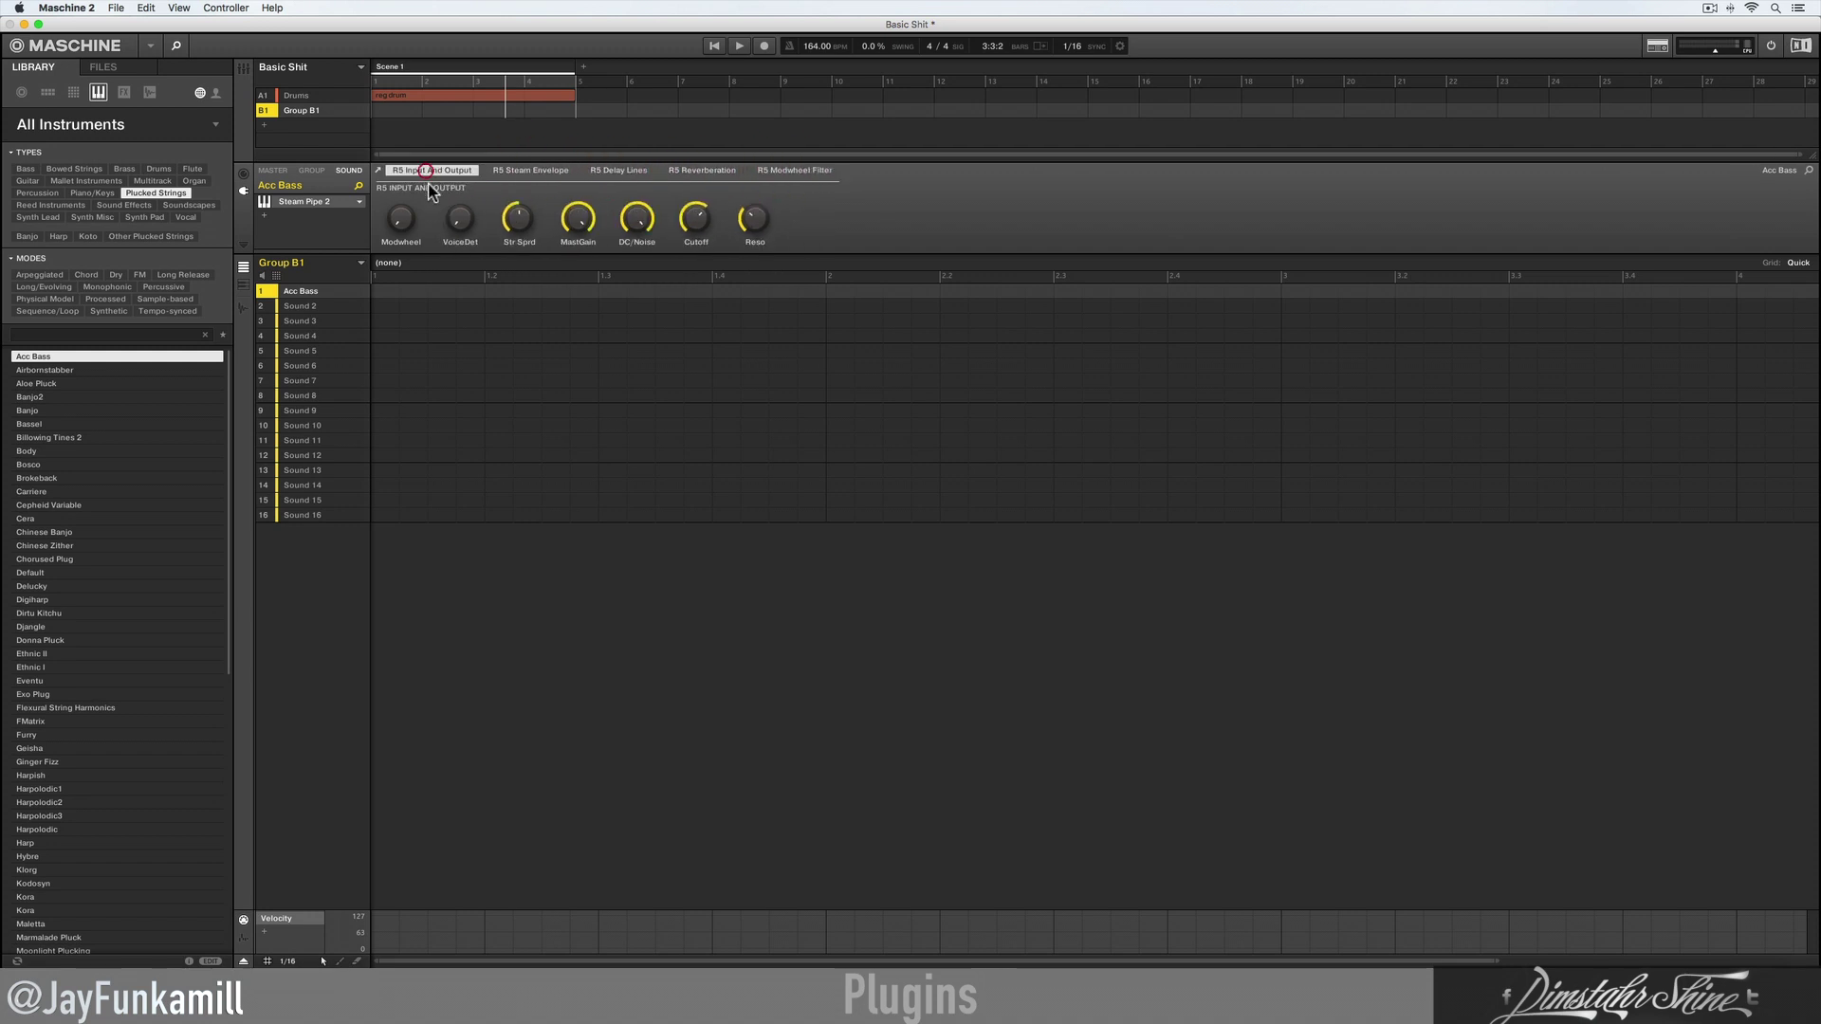
pyautogui.click(379, 172)
# Step: Lower and fine-tune the Acc Bass Cutoff in Reaktor, then close the plugin window
pyautogui.moveTo(191, 47); pyautogui.dragTo(1036, 53)
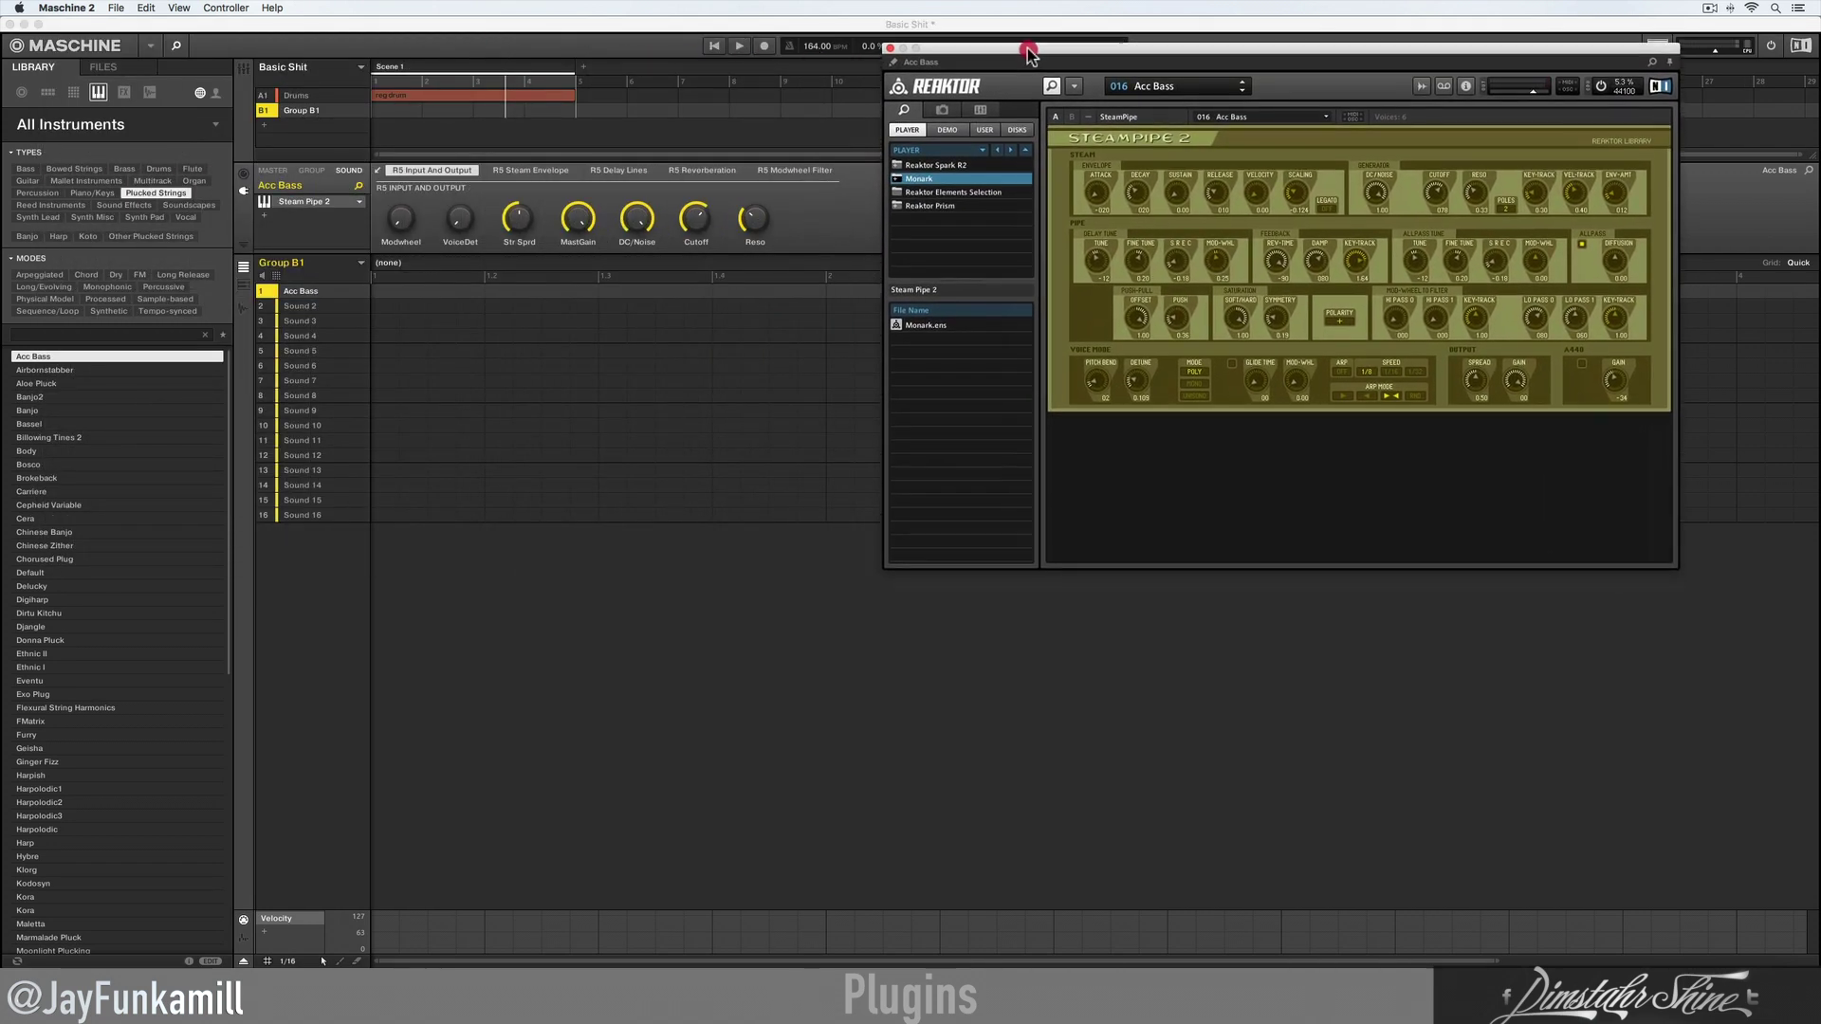
pyautogui.moveTo(697, 224)
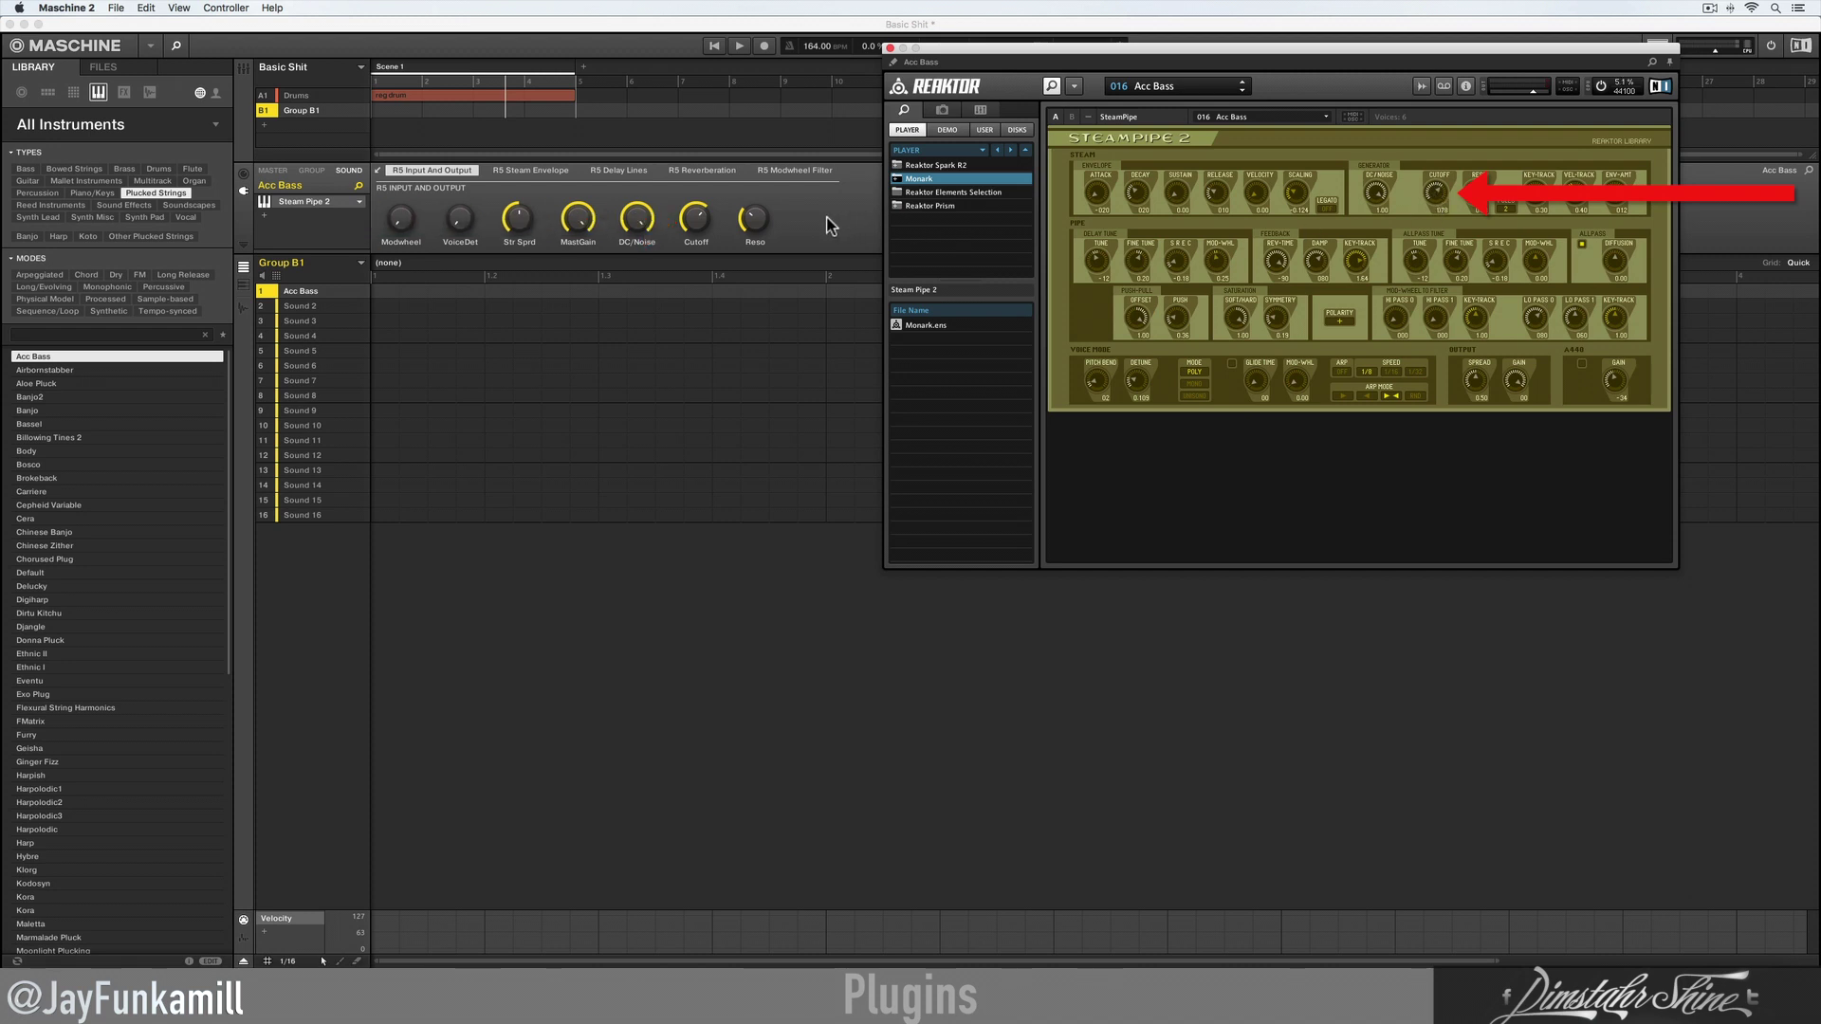
pyautogui.moveTo(1438, 192); pyautogui.dragTo(1427, 213)
pyautogui.moveTo(1426, 225); pyautogui.dragTo(1433, 189)
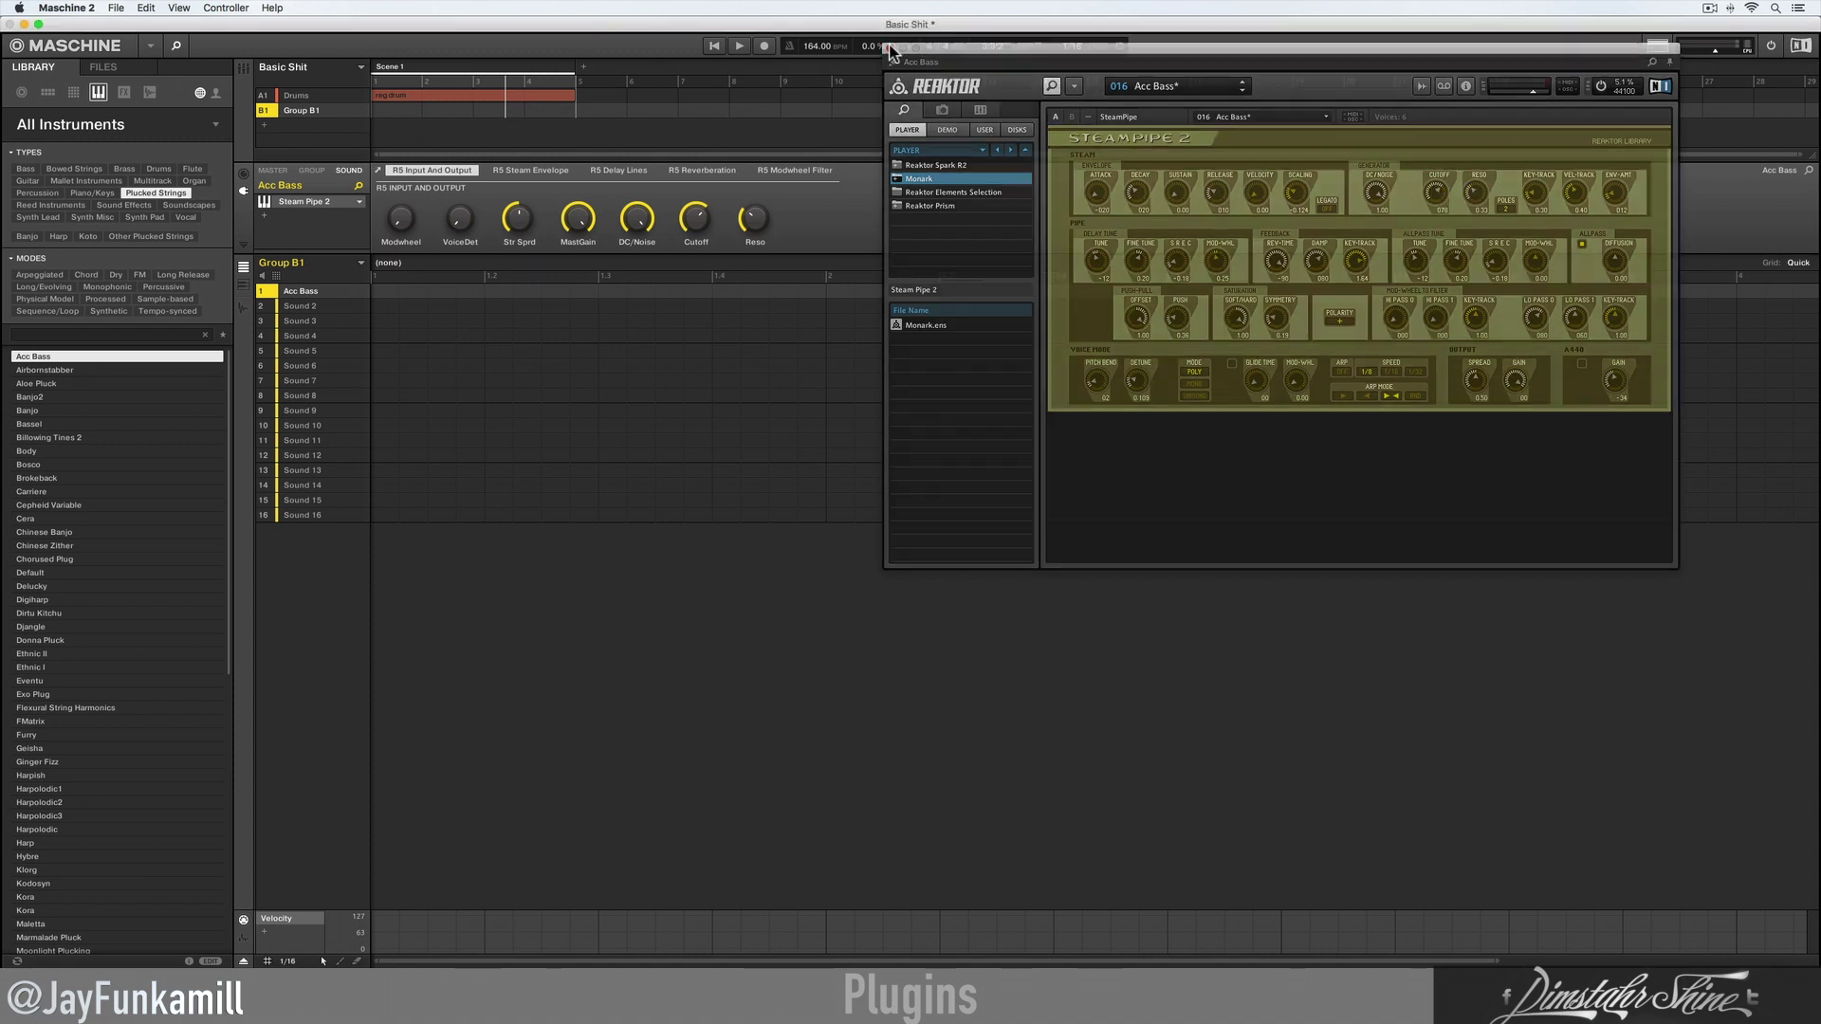
pyautogui.click(890, 47)
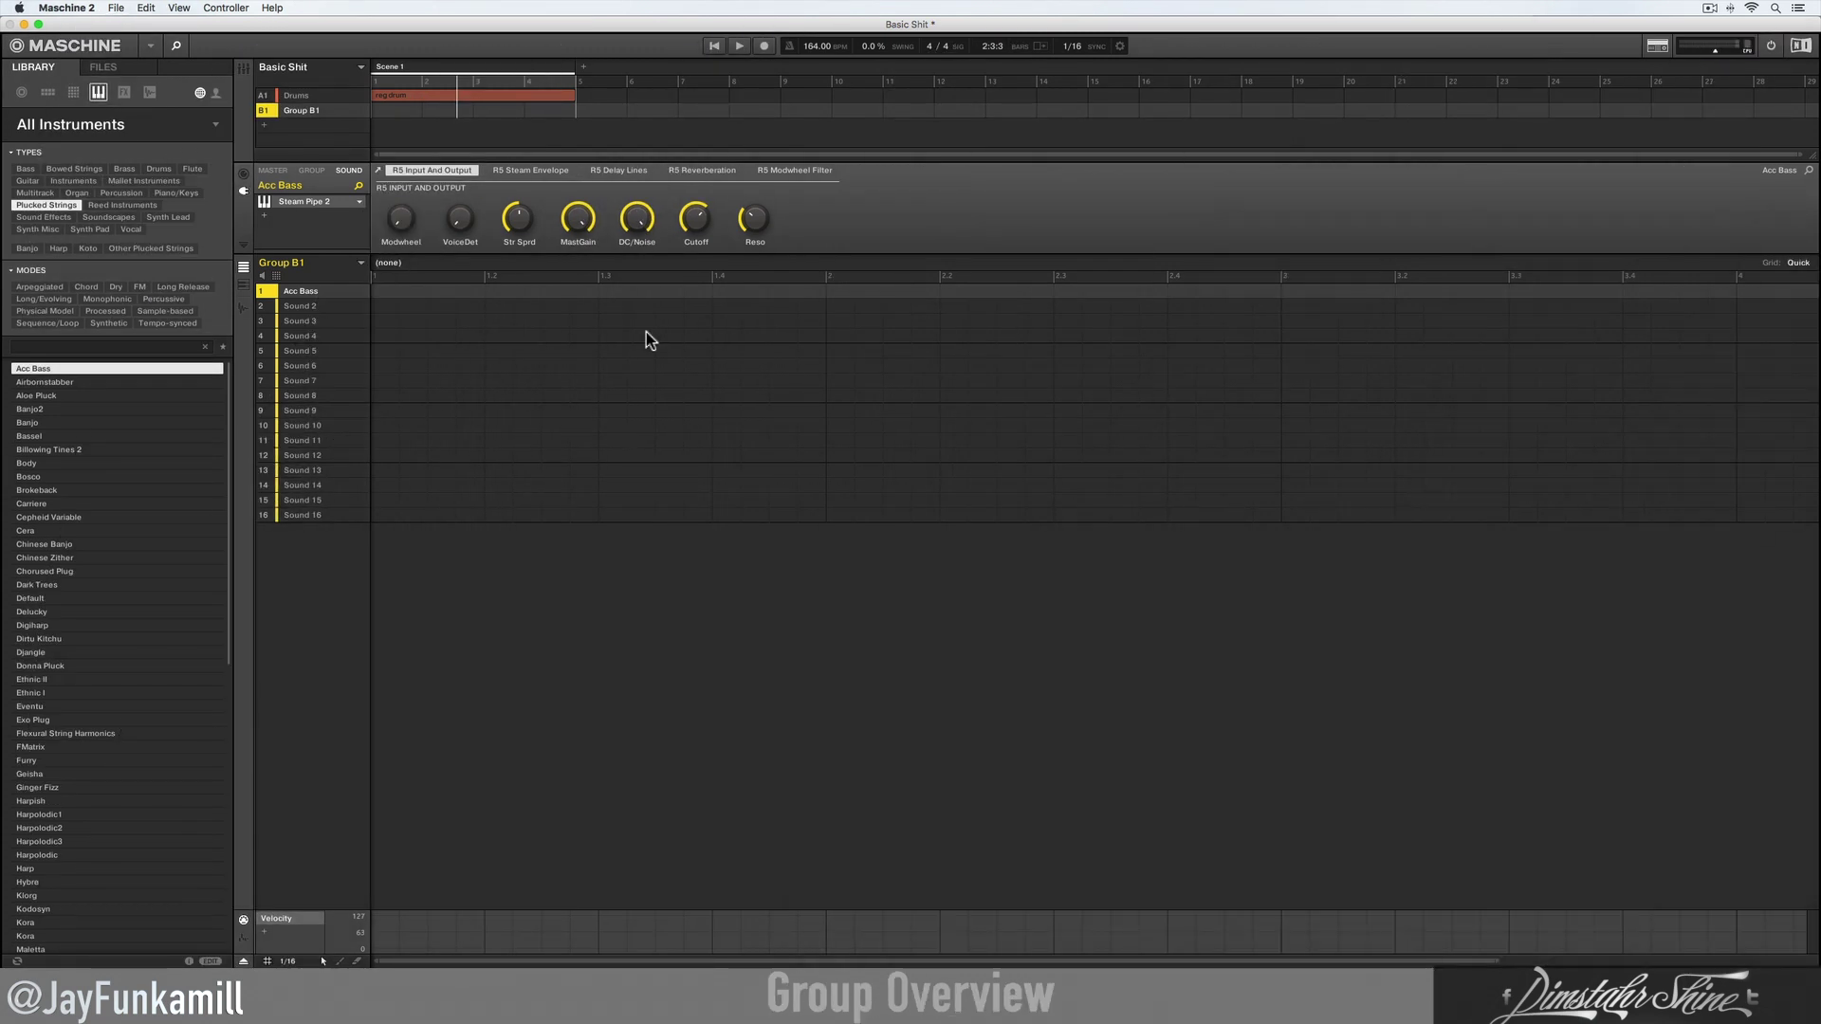
# Step: Create Pattern 1 in Group B1 with a length of 8 bars
pyautogui.click(804, 297)
pyautogui.scroll(3, 1693, 267)
pyautogui.scroll(4, 1692, 268)
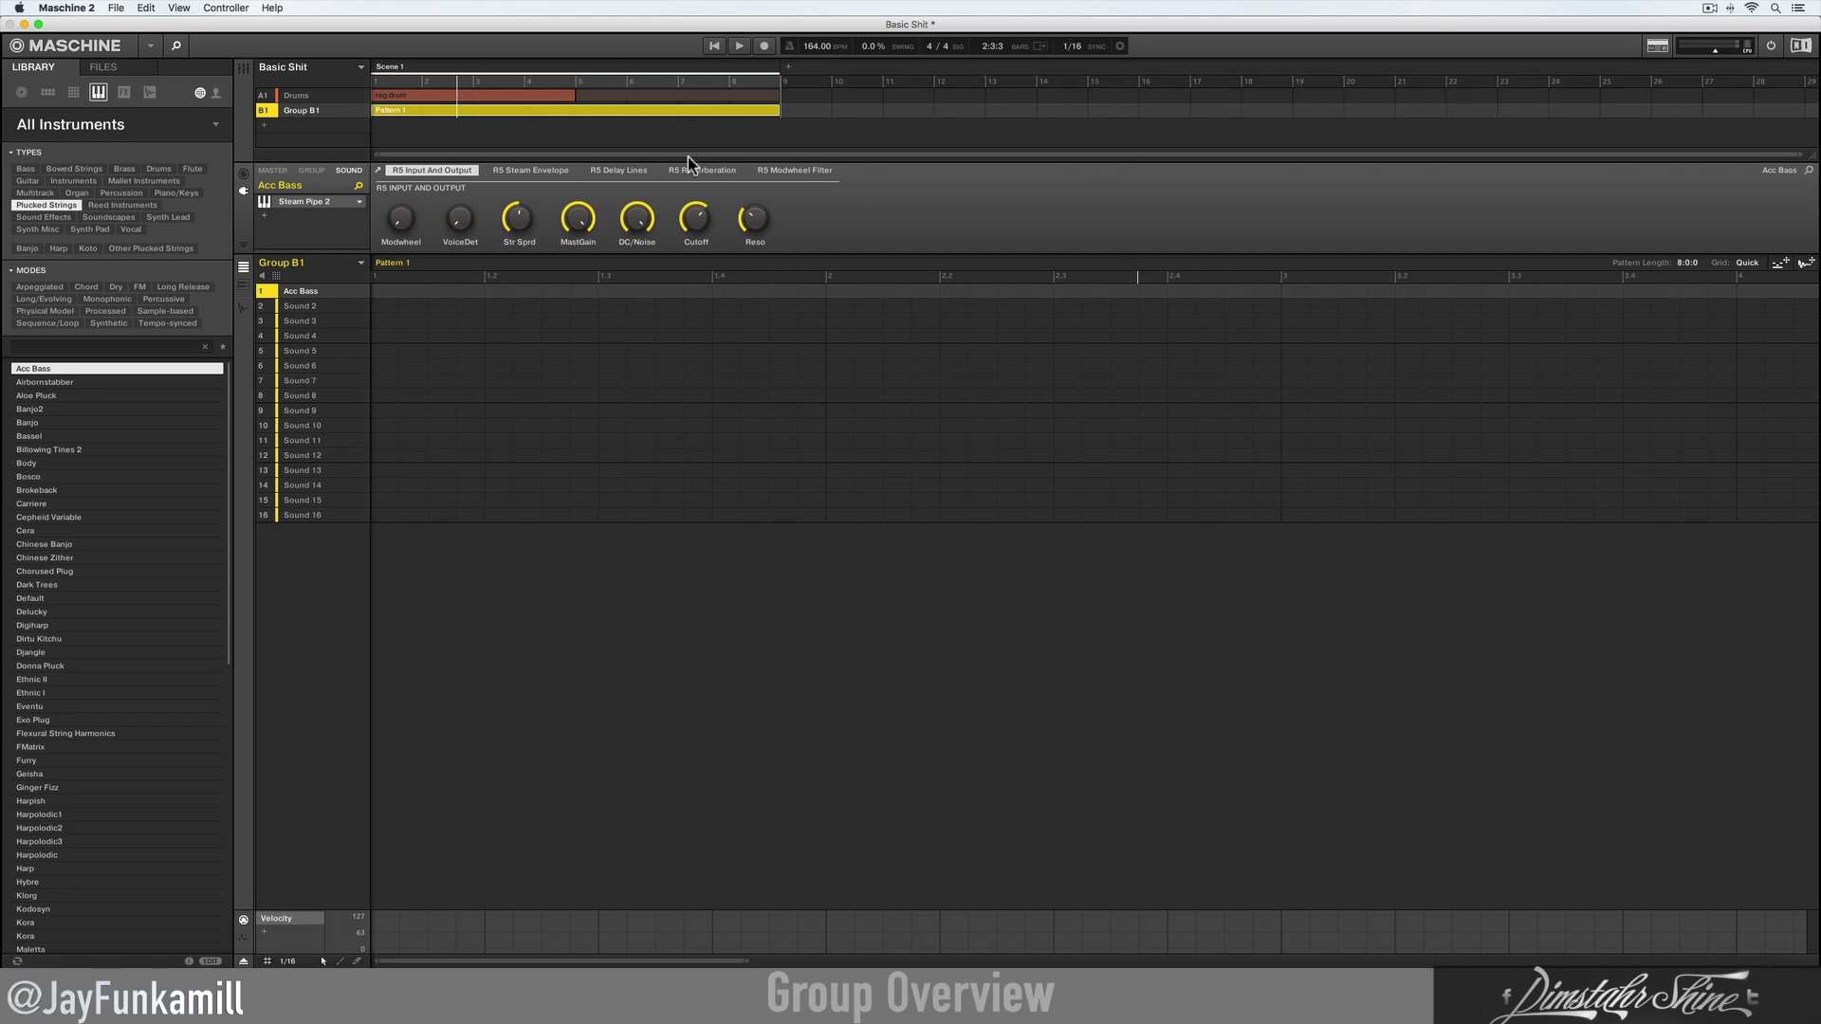
# Step: Rename Group B1 to Bass and add an empty Group C1
pyautogui.doubleClick(293, 110)
pyautogui.write('Bass')
pyautogui.press('Return')
pyautogui.click(265, 125)
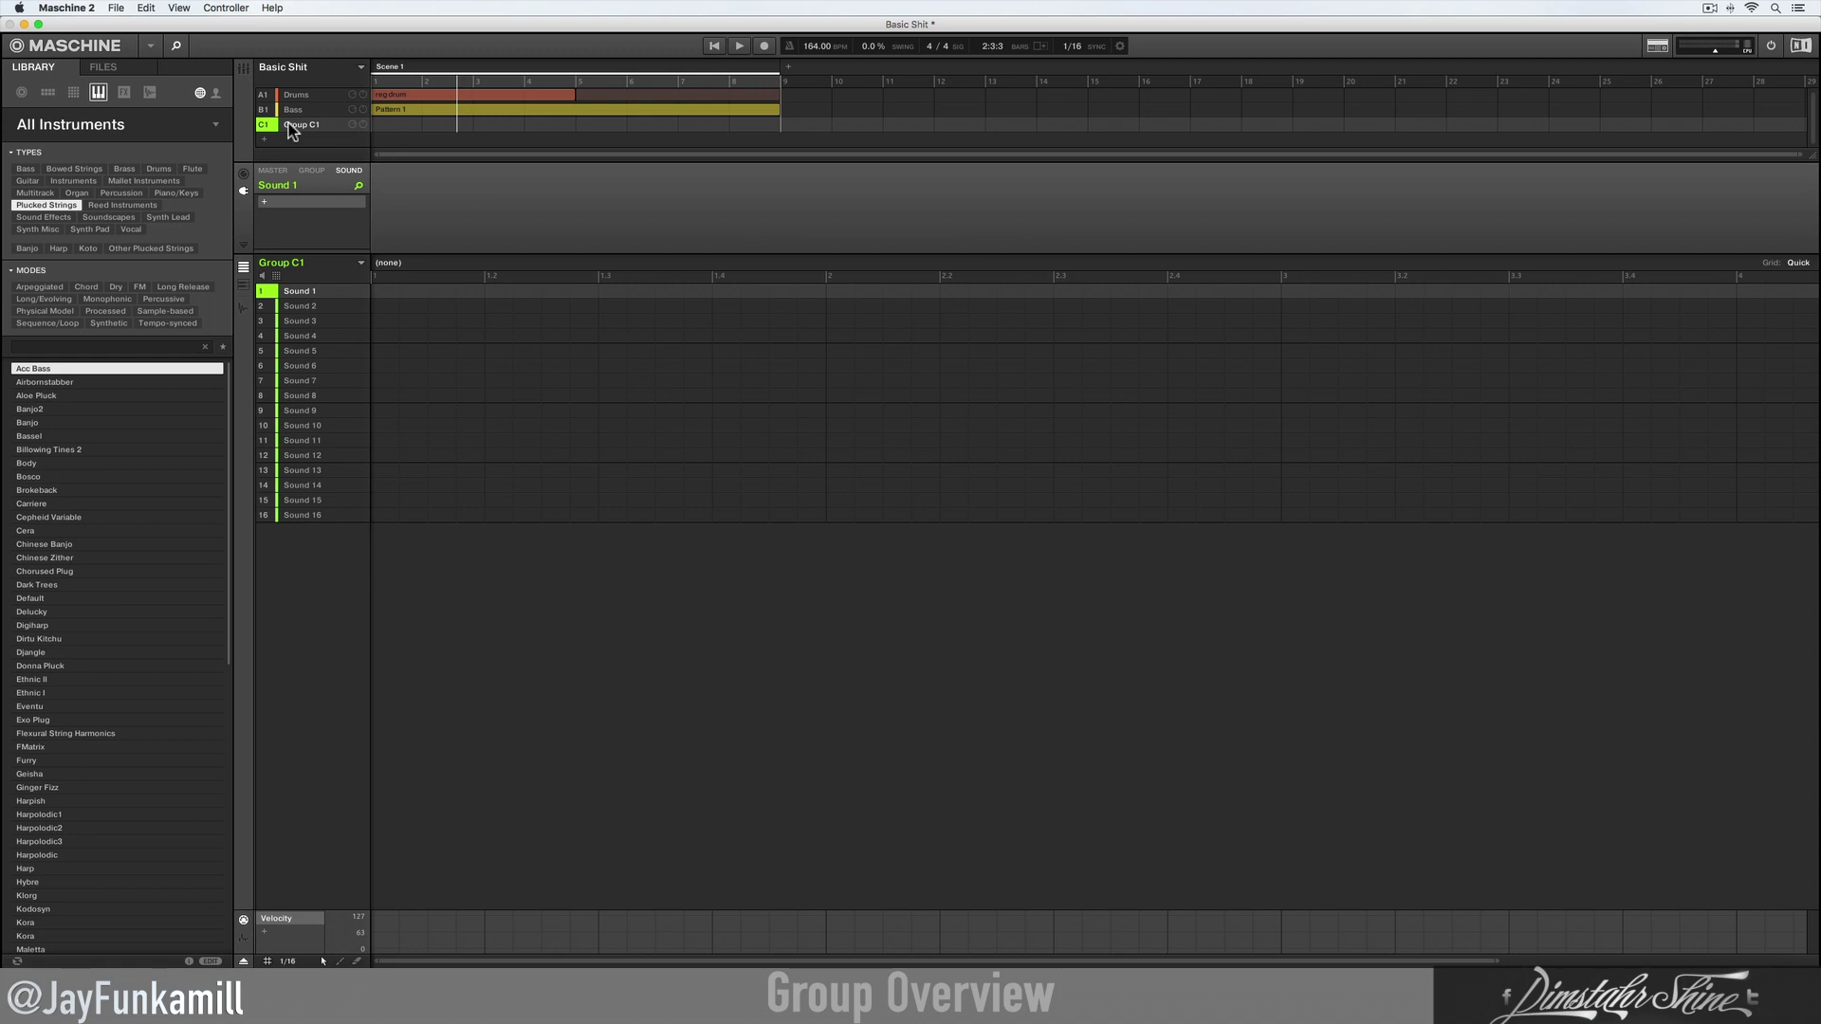
# Step: Delete Group C1 and rename the Bass group's Pattern 1 to bass
pyautogui.rightClick(288, 122)
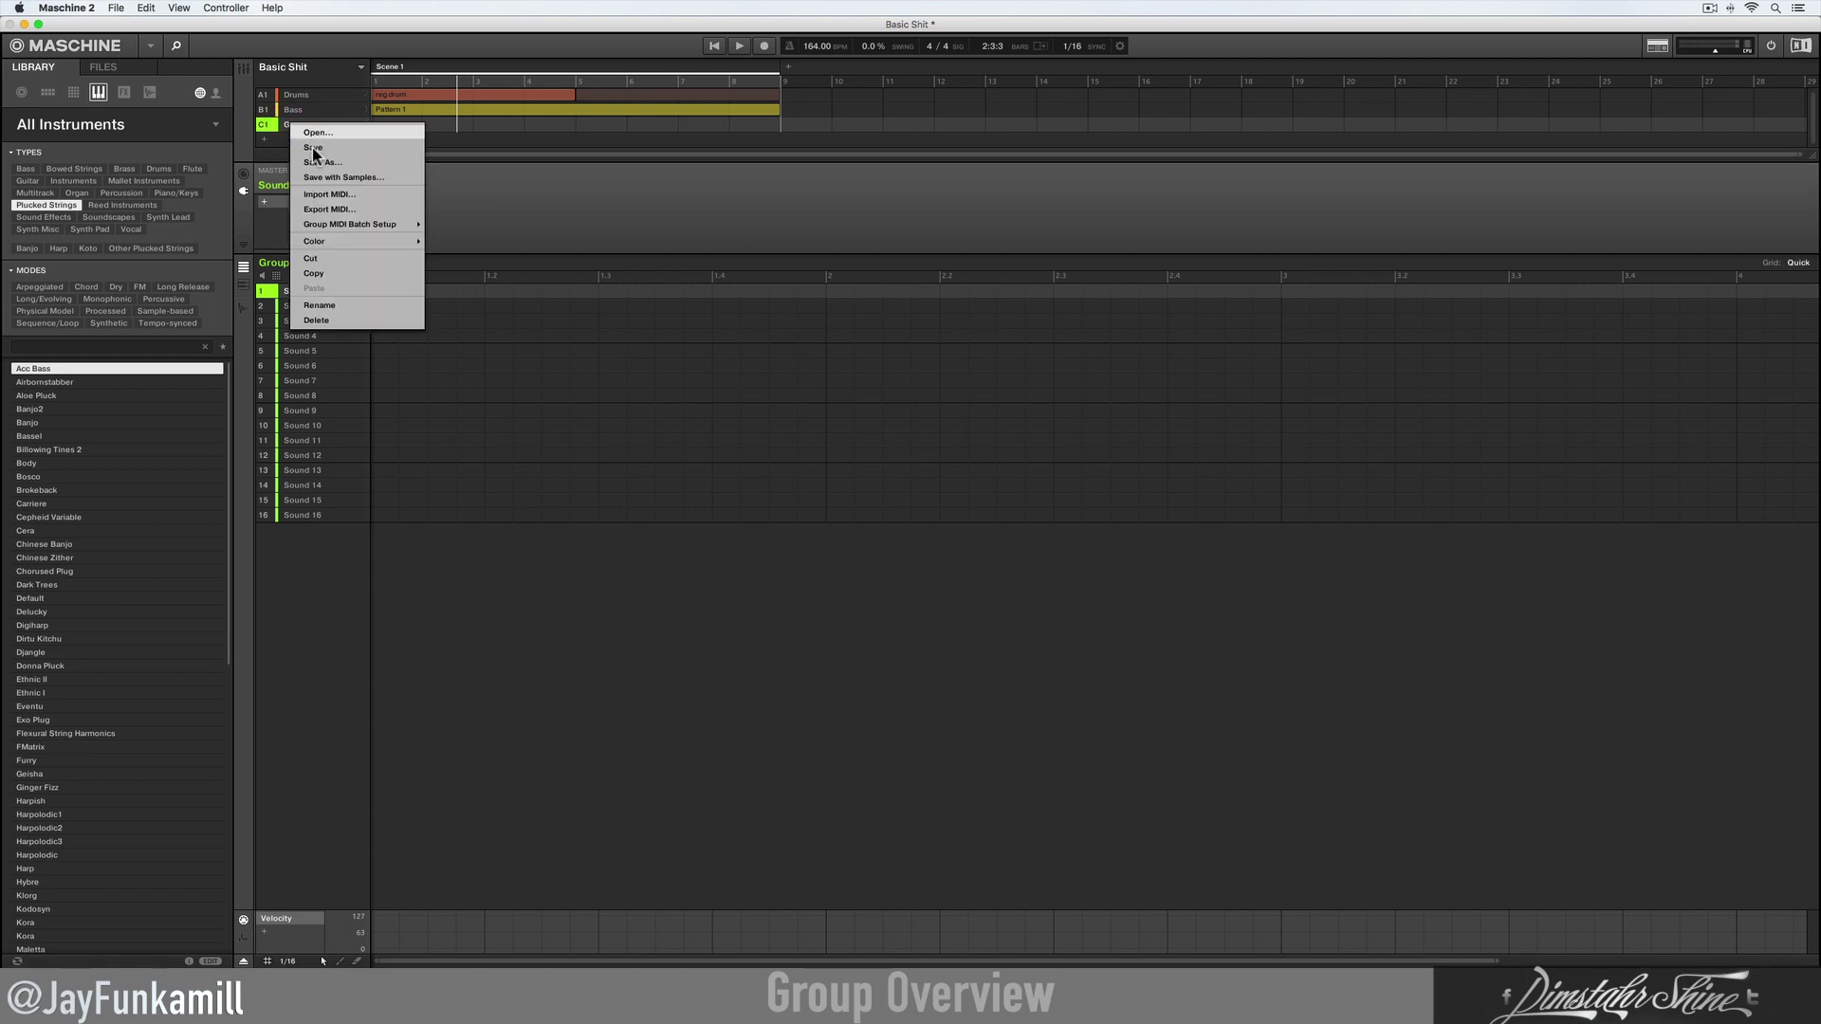
pyautogui.click(324, 320)
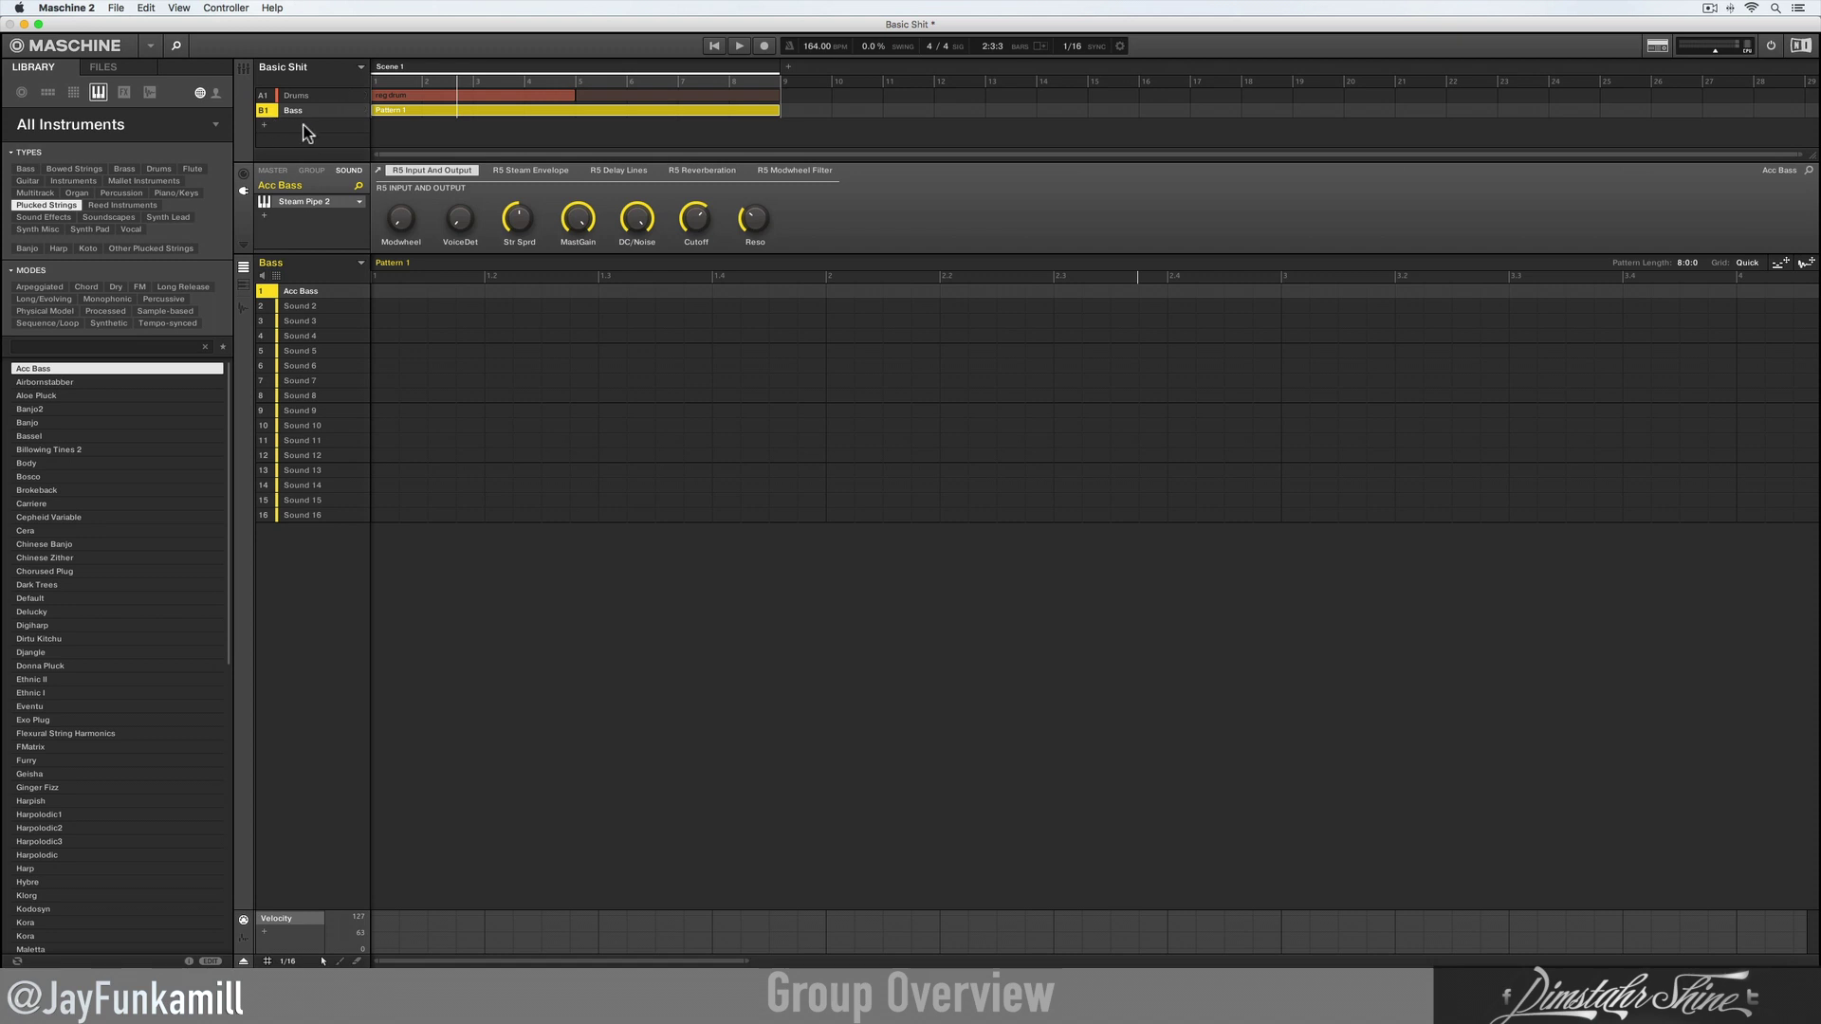
pyautogui.click(360, 264)
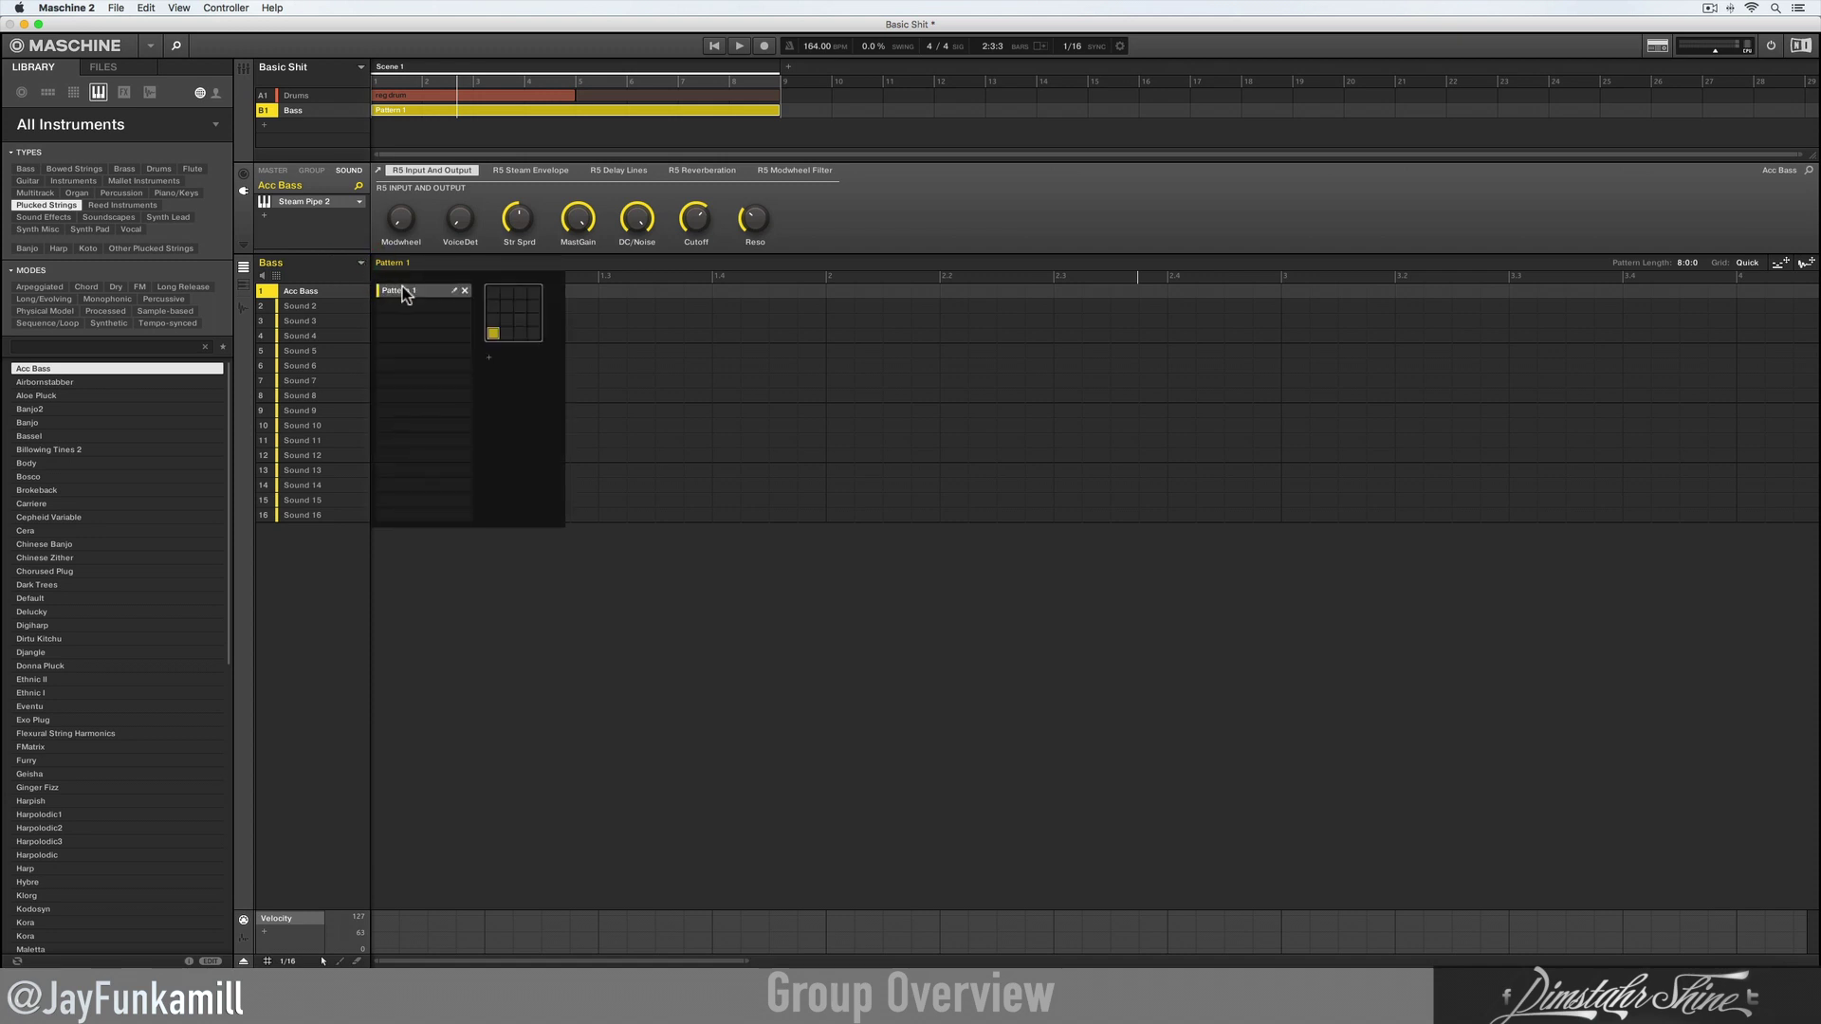
pyautogui.click(453, 292)
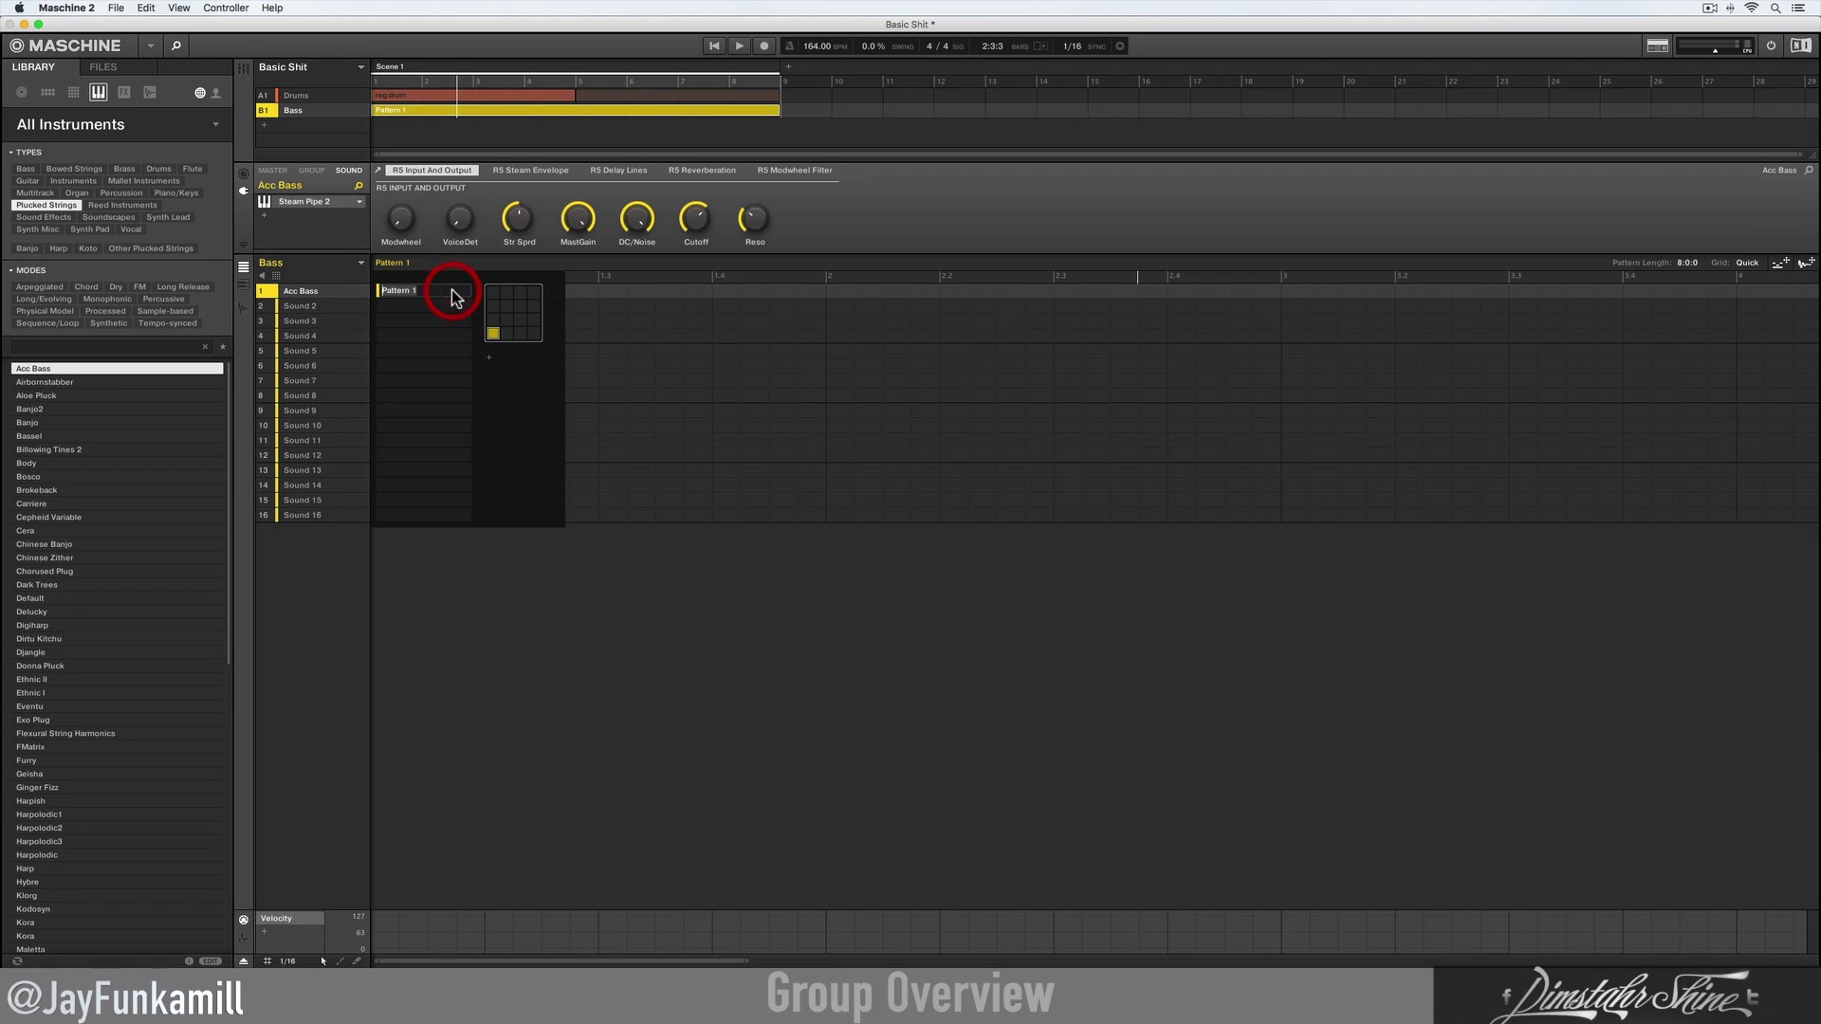
pyautogui.write('ba')
pyautogui.press('Return')
pyautogui.click(452, 290)
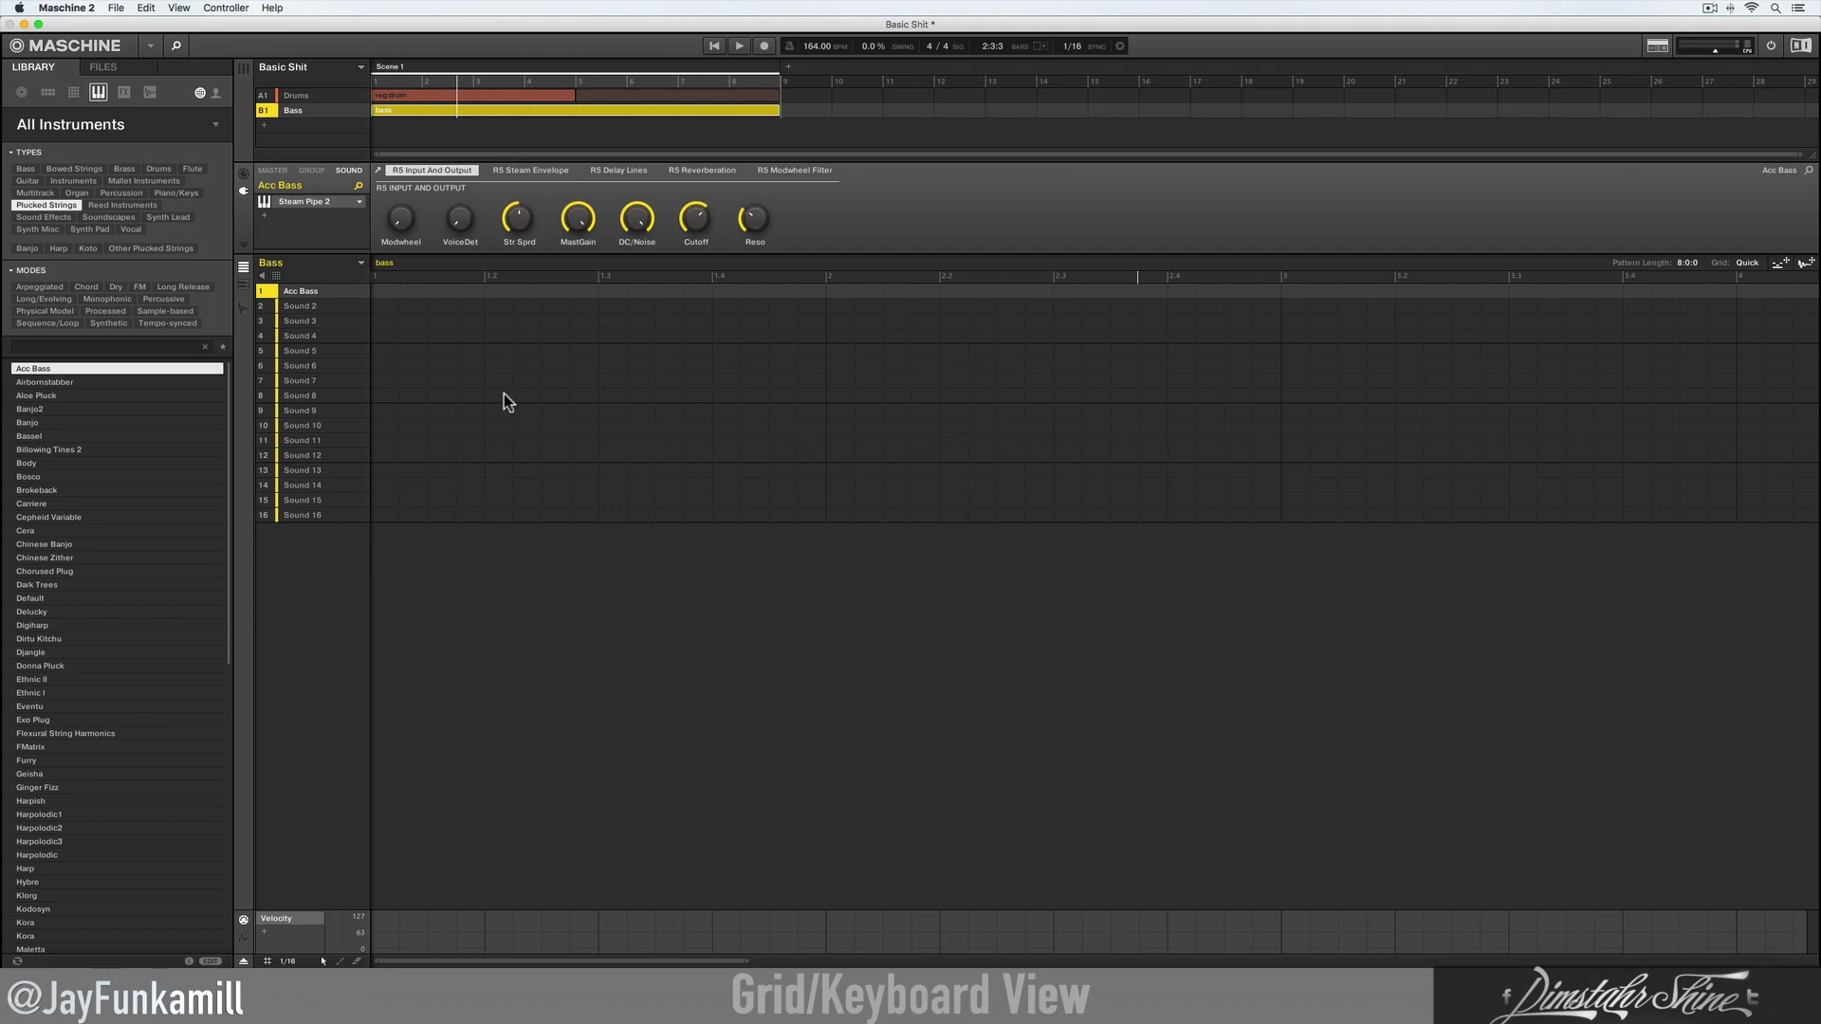
# Step: Switch the bass pattern editor to keyboard piano-roll view
pyautogui.click(244, 284)
pyautogui.click(243, 305)
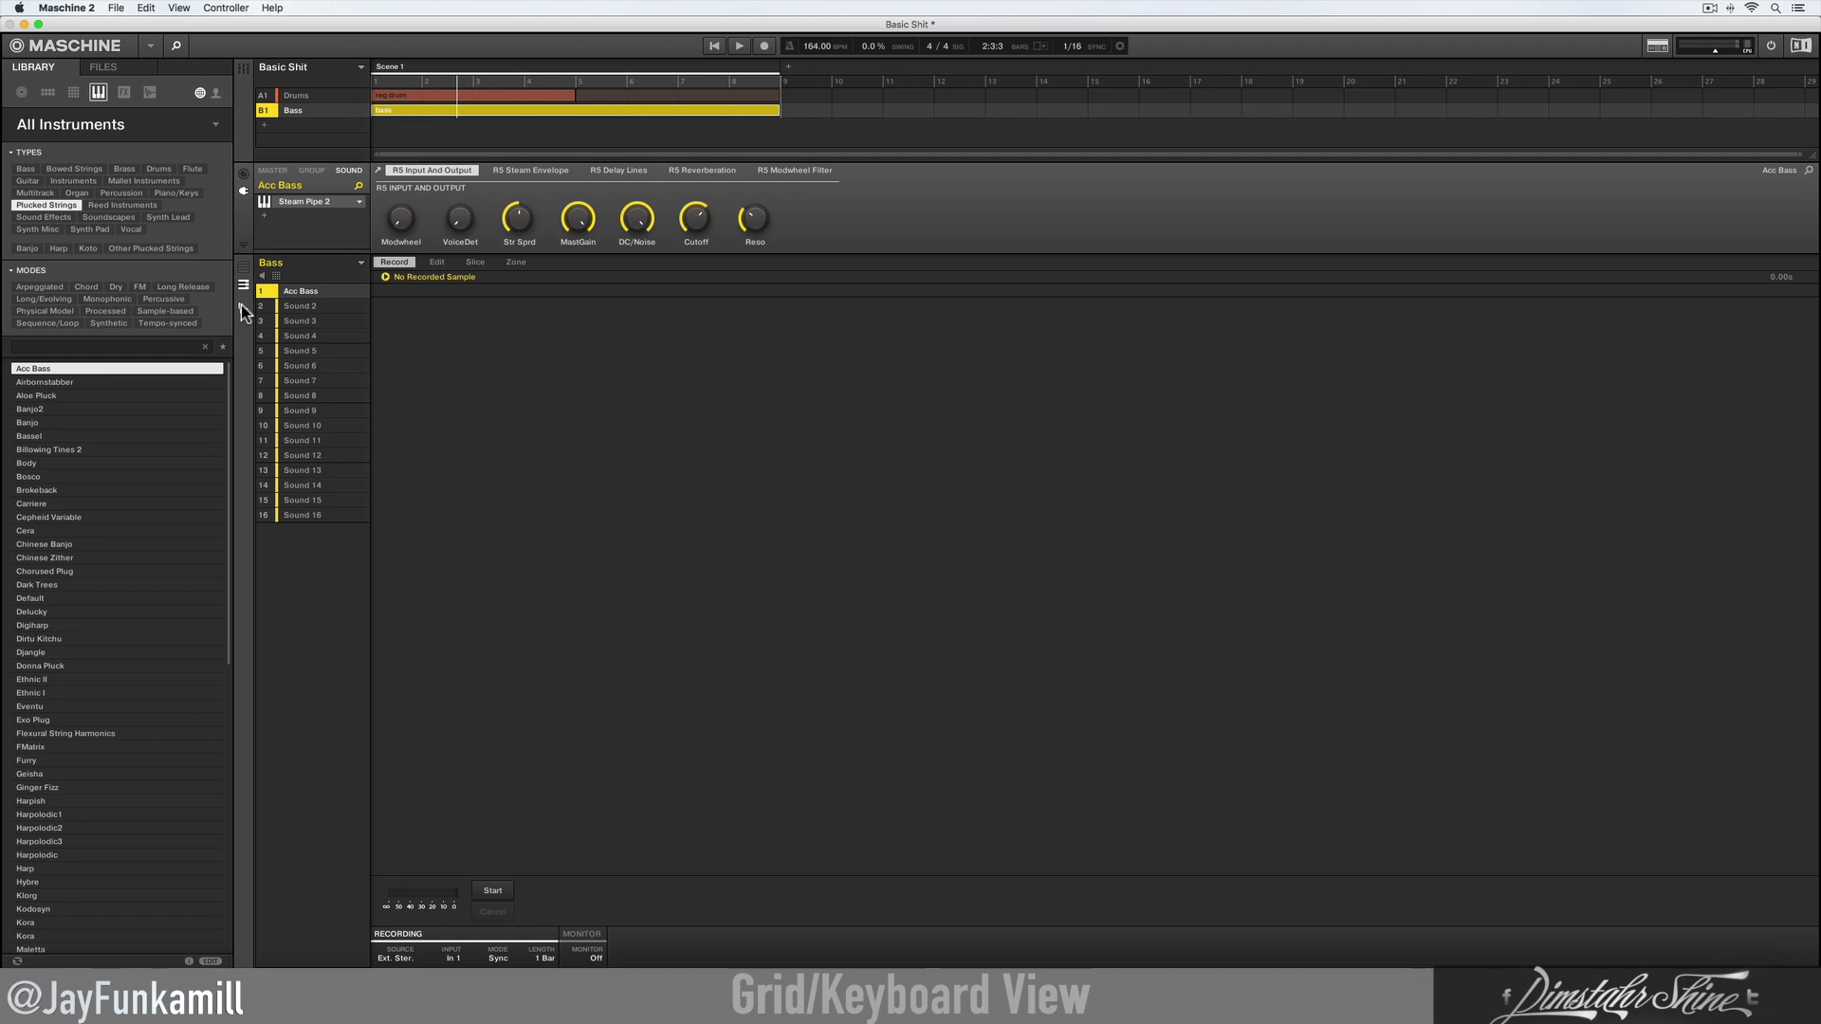
pyautogui.click(243, 286)
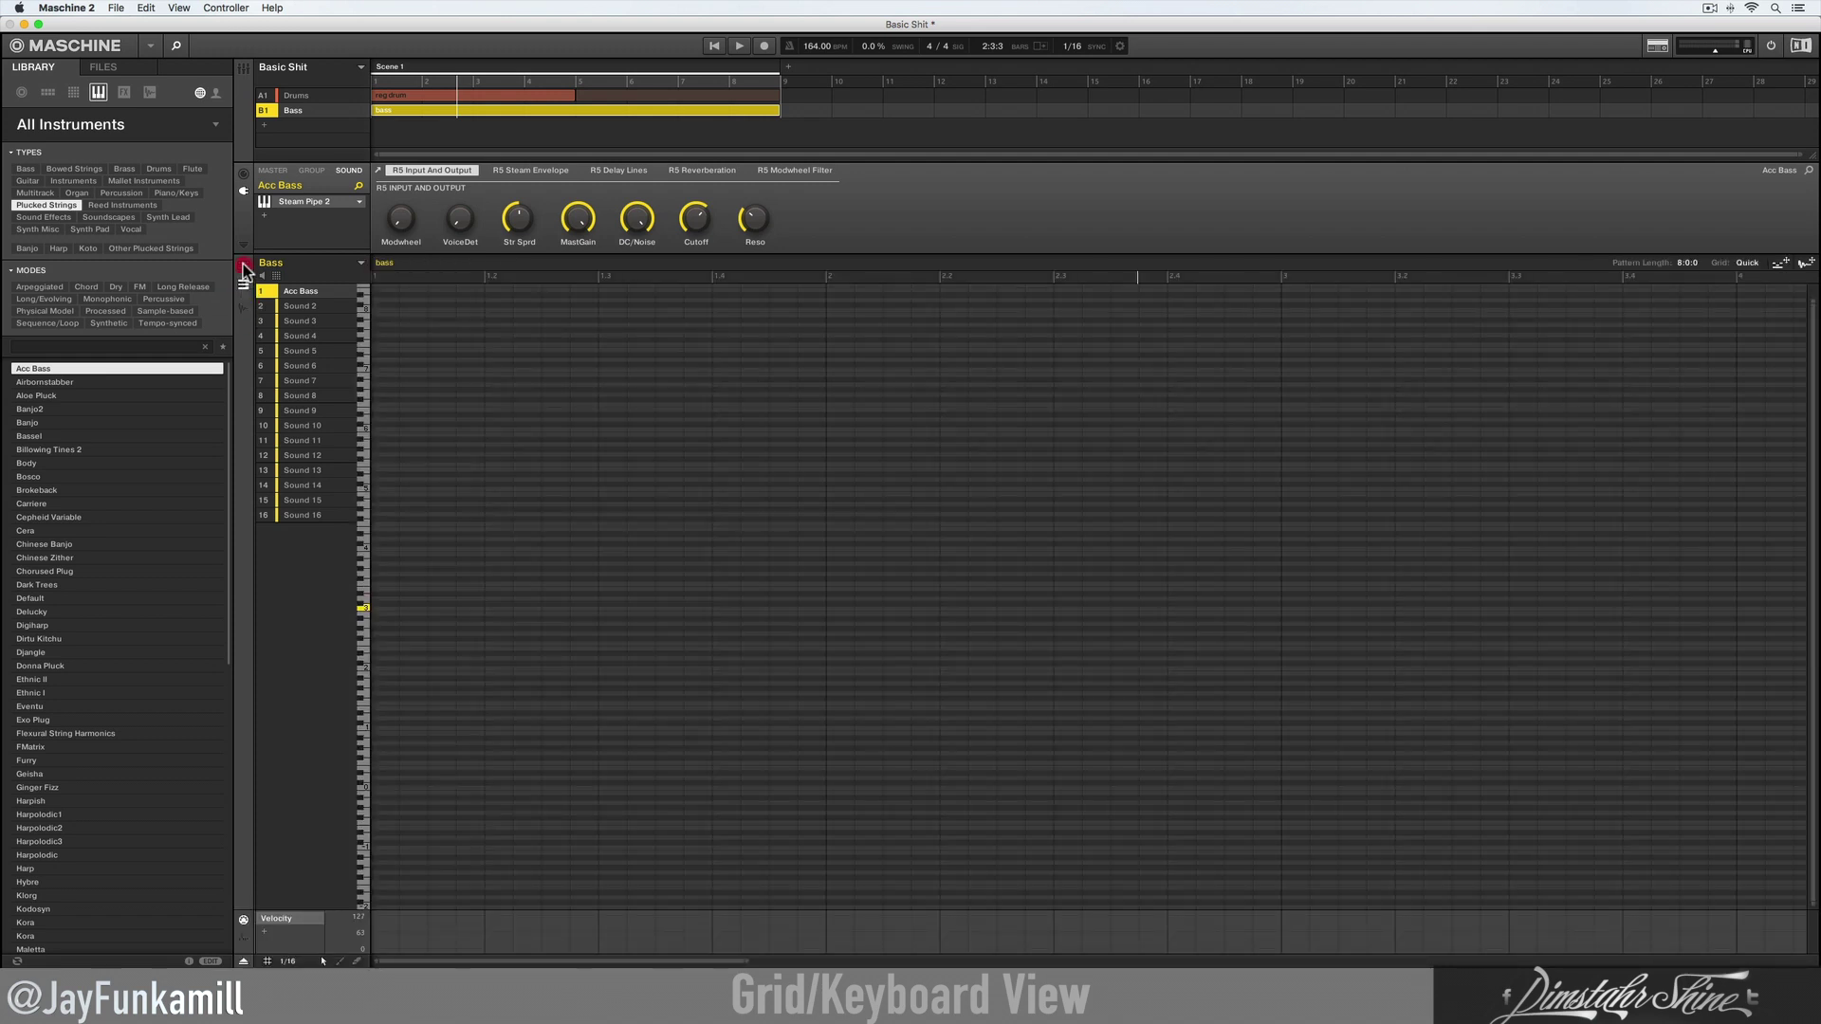
# Step: Add a note in the piano roll and drag it longer
pyautogui.click(244, 288)
pyautogui.click(245, 290)
pyautogui.click(465, 340)
pyautogui.doubleClick(470, 340)
pyautogui.click(502, 361)
pyautogui.moveTo(513, 360); pyautogui.dragTo(501, 645)
# Step: At 1/64 step size, add and move short notes, then delete the extras
pyautogui.click(289, 960)
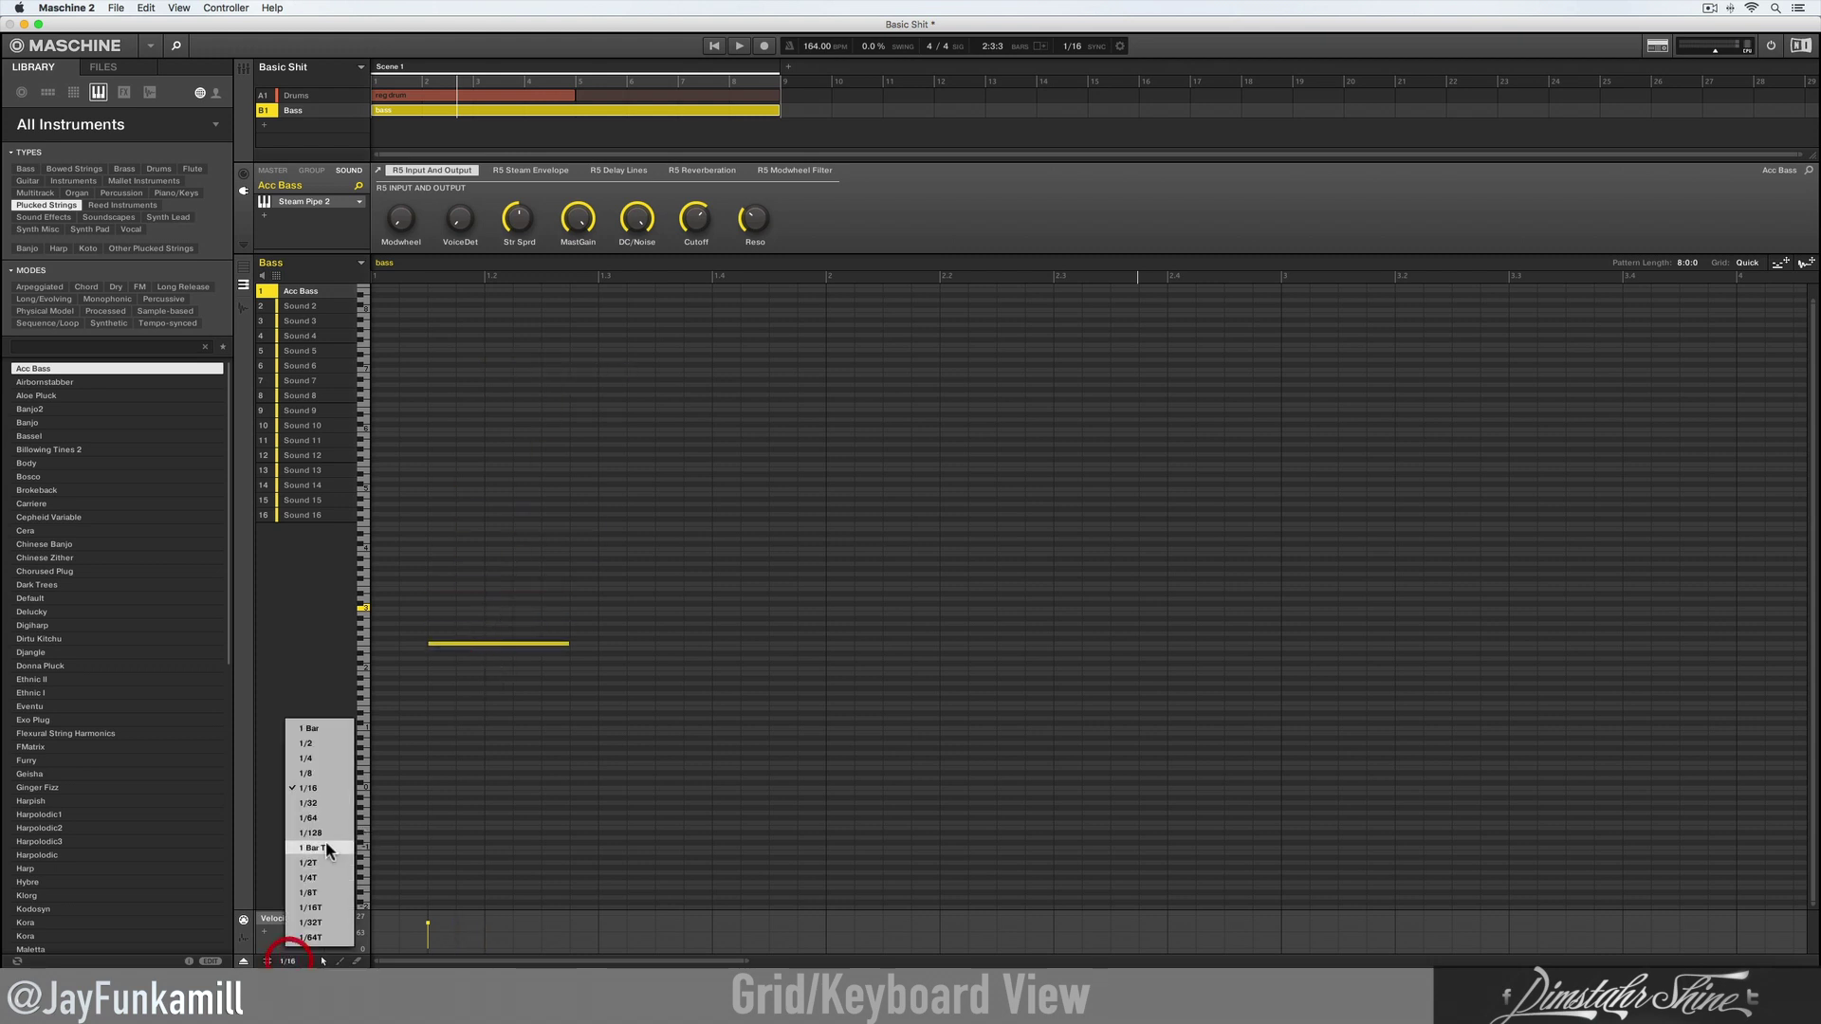
pyautogui.click(322, 837)
pyautogui.click(509, 663)
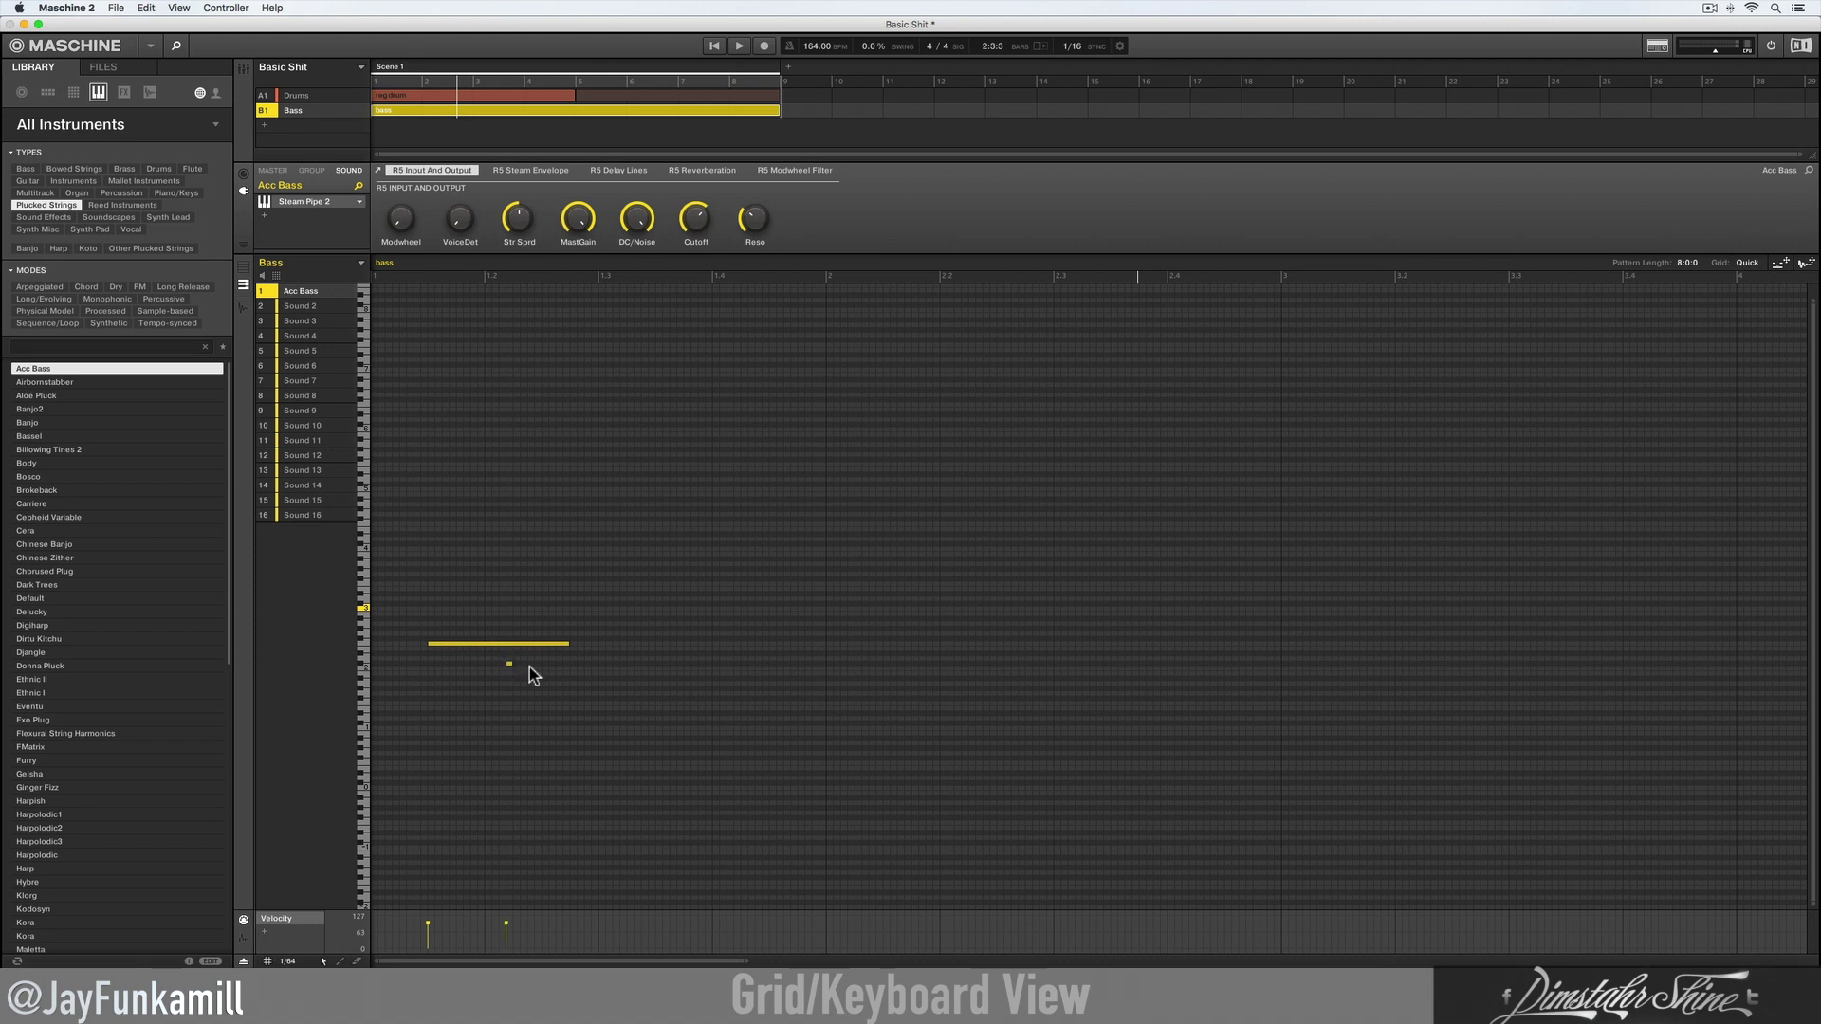
pyautogui.moveTo(546, 674); pyautogui.dragTo(618, 674)
pyautogui.moveTo(520, 644); pyautogui.dragTo(520, 654)
pyautogui.moveTo(569, 679); pyautogui.dragTo(543, 642)
pyautogui.doubleClick(530, 638)
pyautogui.doubleClick(509, 664)
# Step: Set step size back to 1/16 and lengthen the bass note to about two beats
pyautogui.click(287, 960)
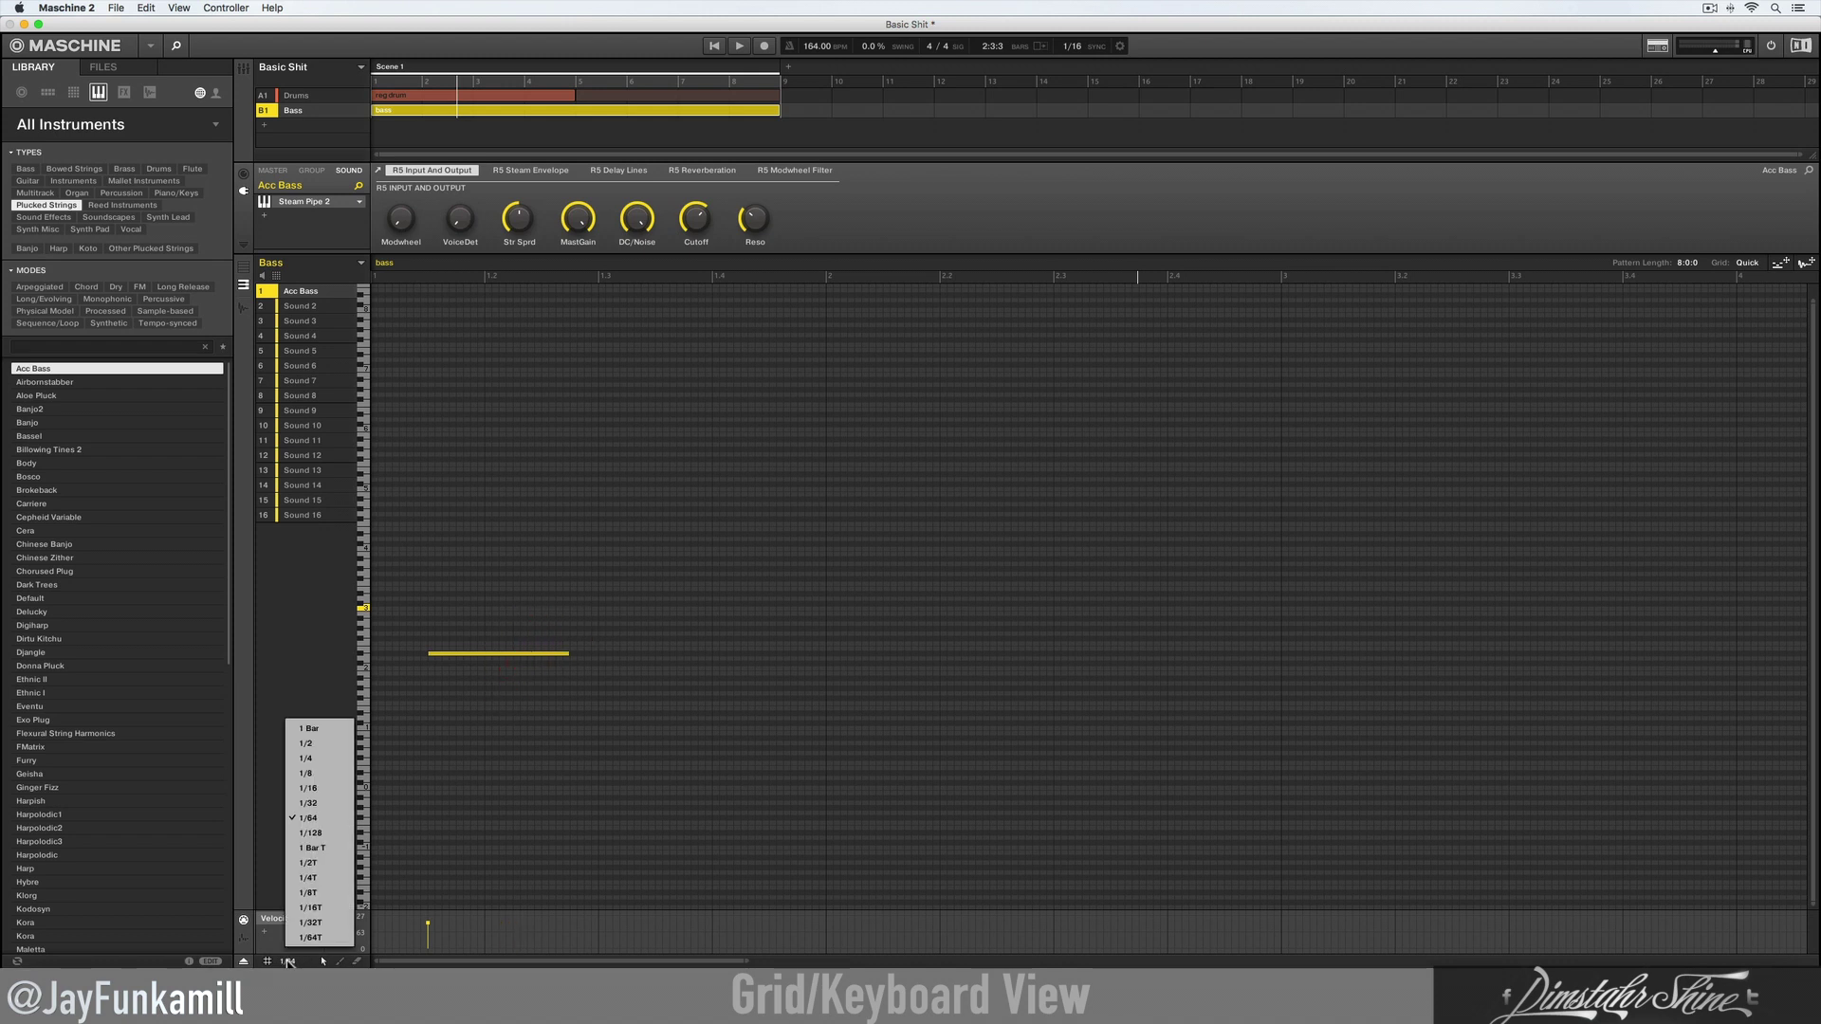
pyautogui.click(319, 792)
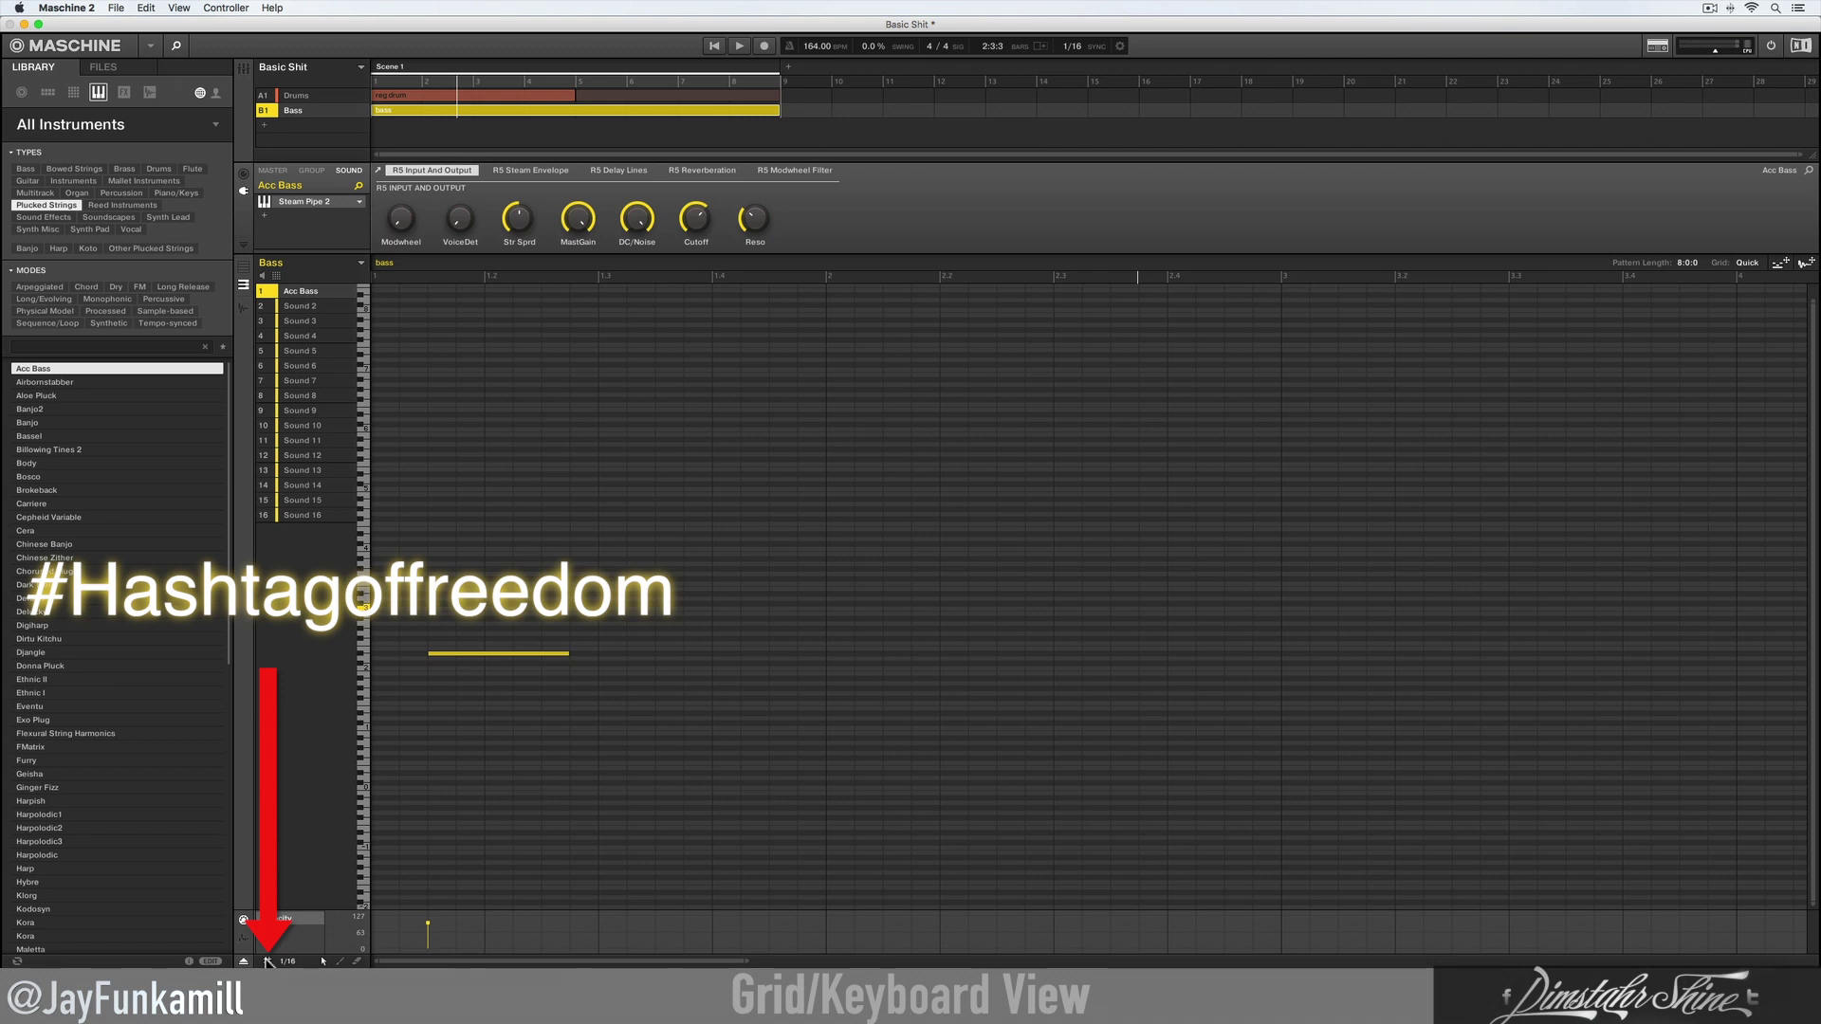
pyautogui.moveTo(570, 653); pyautogui.dragTo(631, 669)
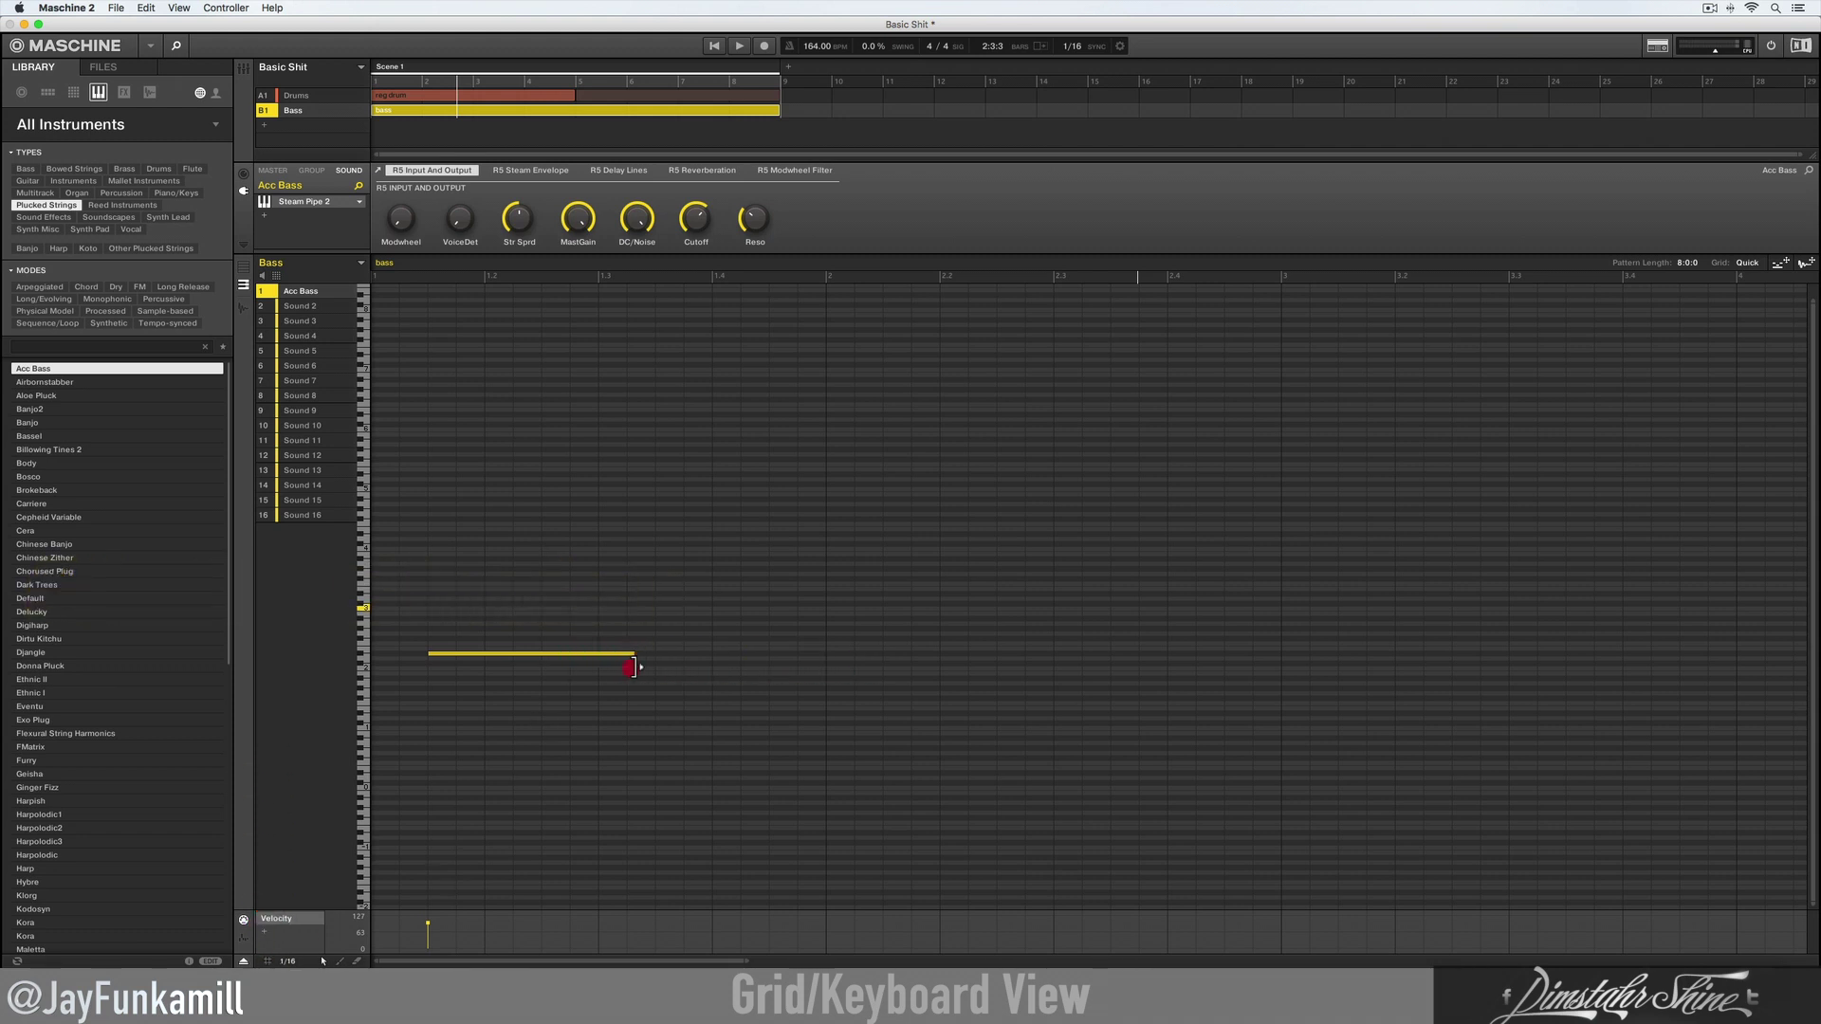
# Step: Delete the drawn bass note and widen the scrollbar to zoom out
pyautogui.doubleClick(515, 653)
pyautogui.moveTo(745, 959); pyautogui.dragTo(1335, 947)
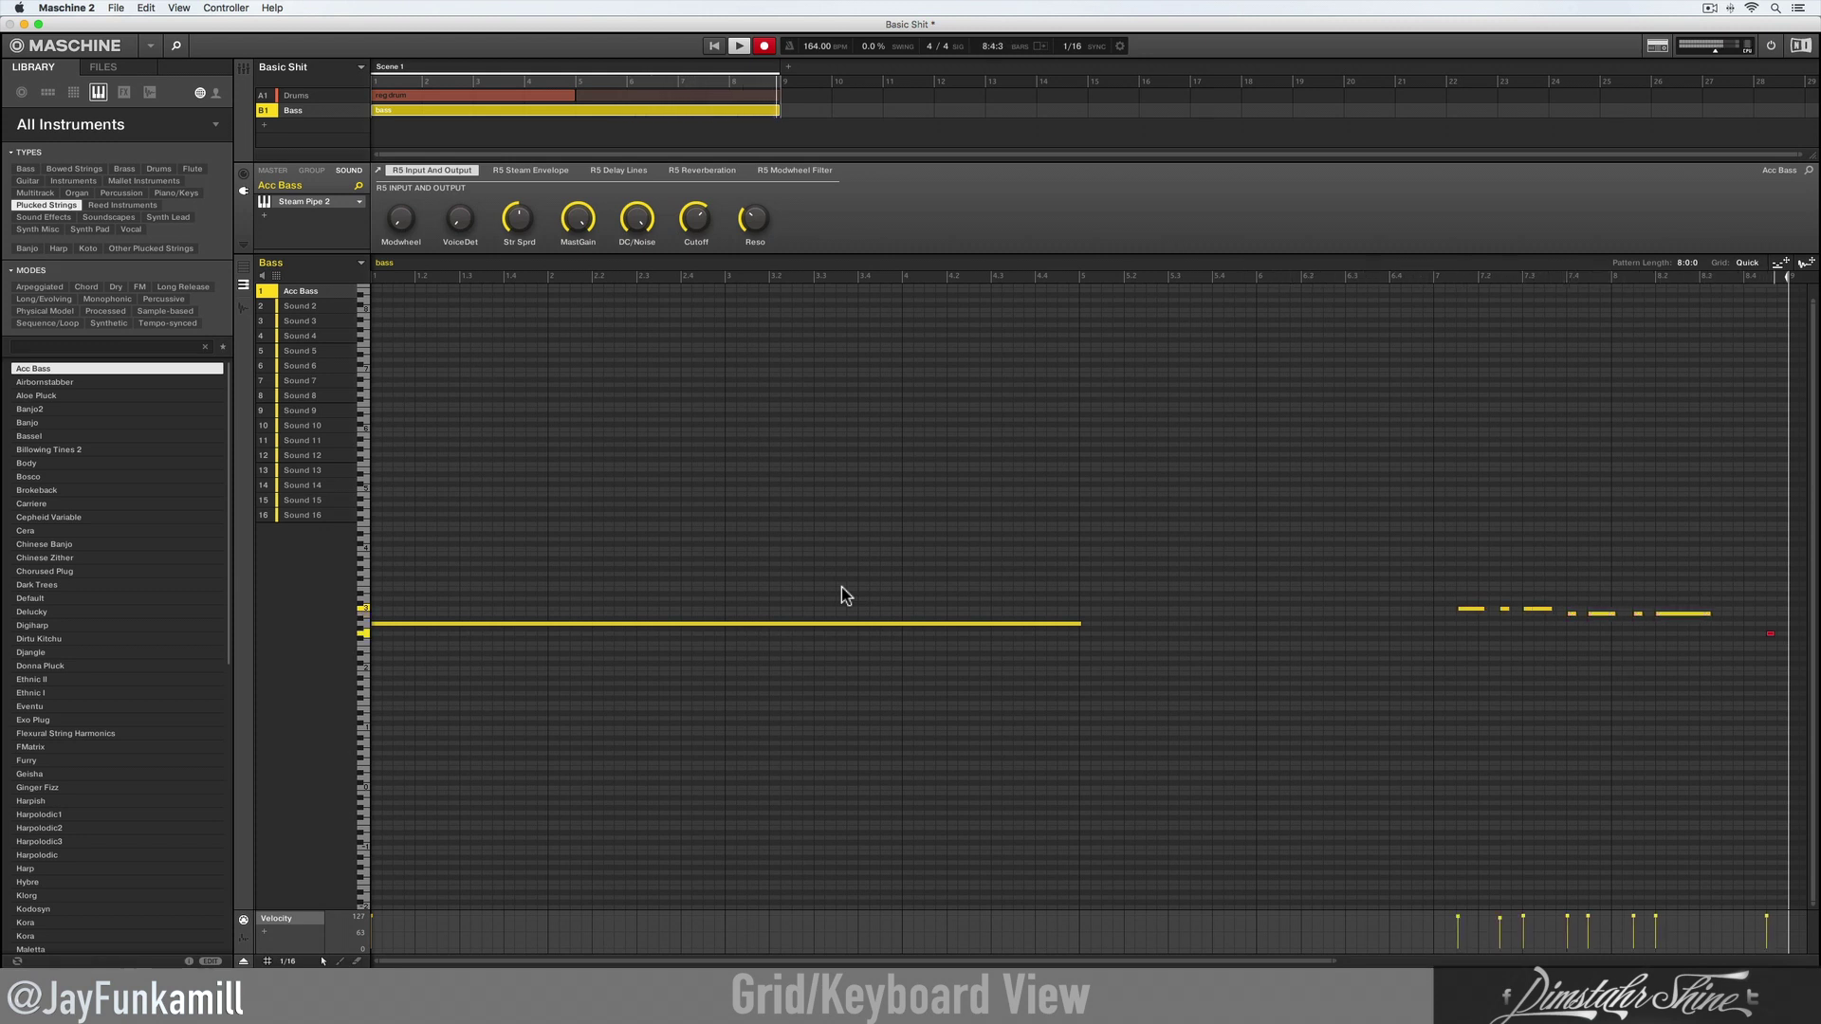
# Step: Toggle recording off, then quantize the first four short notes and deselect them
pyautogui.click(763, 45)
pyautogui.moveTo(1420, 541); pyautogui.dragTo(1590, 714)
pyautogui.rightClick(1536, 637)
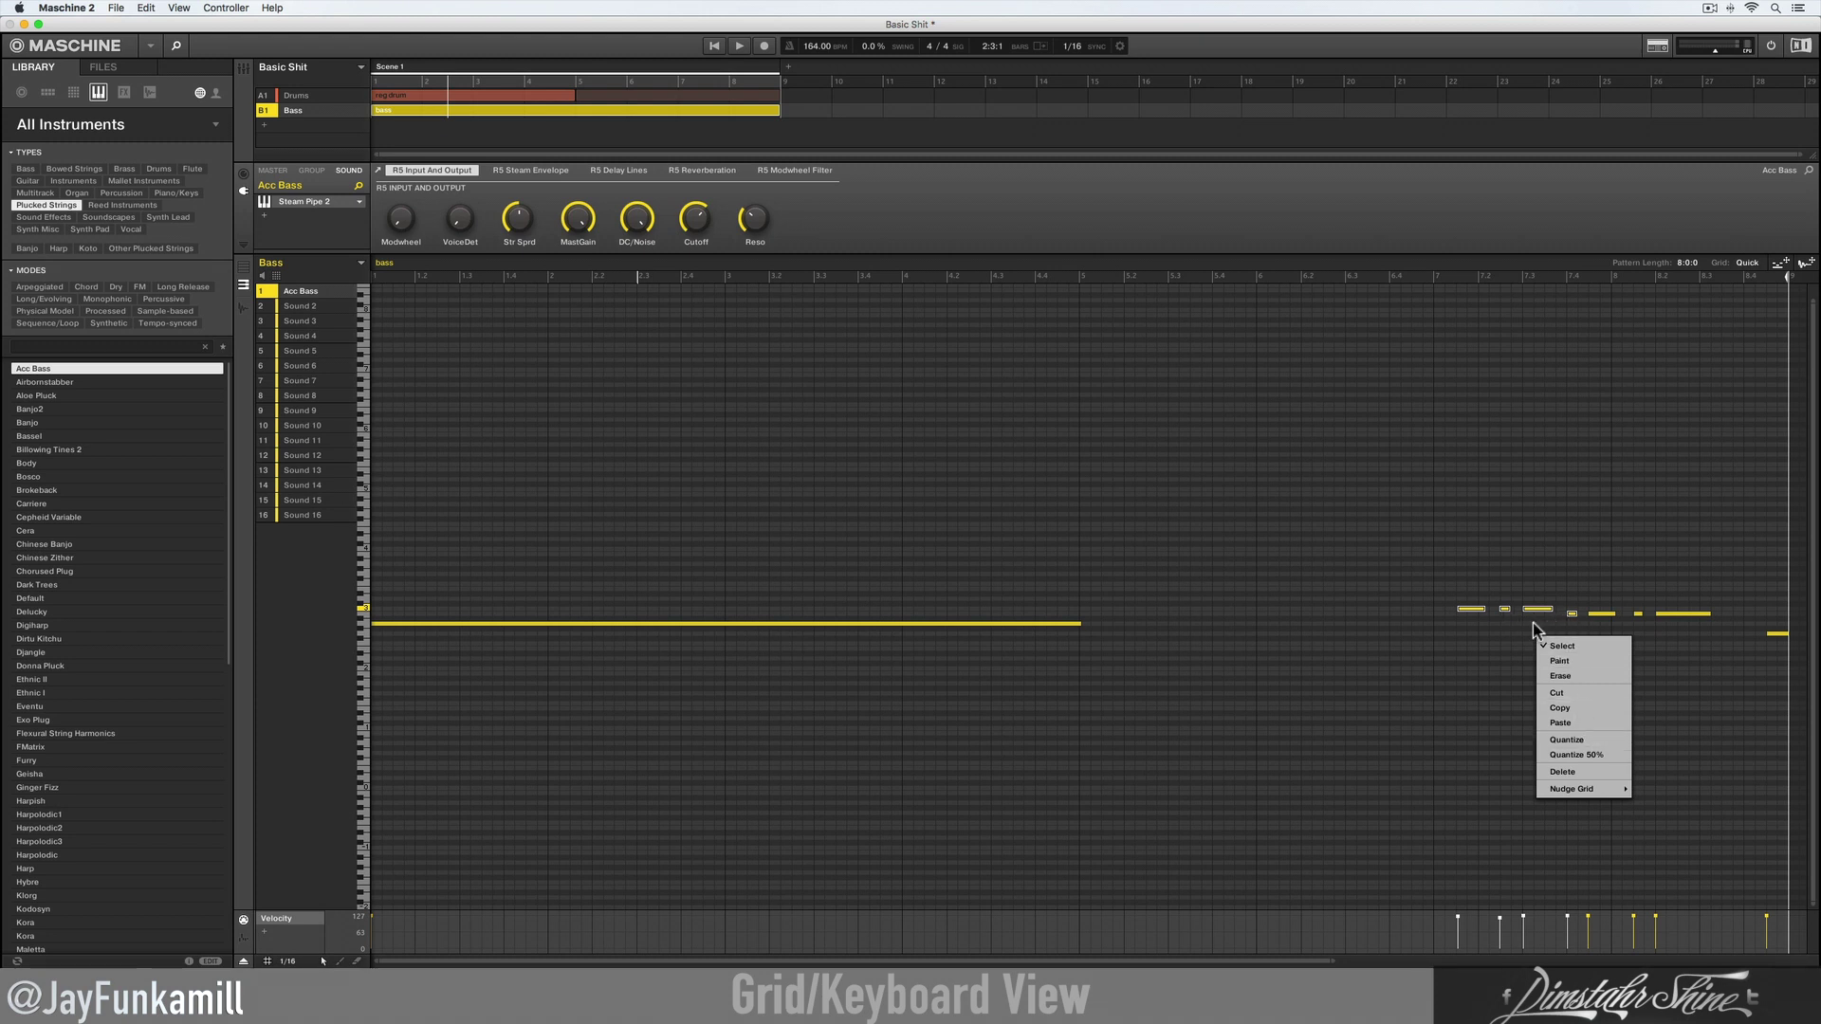
pyautogui.click(1584, 741)
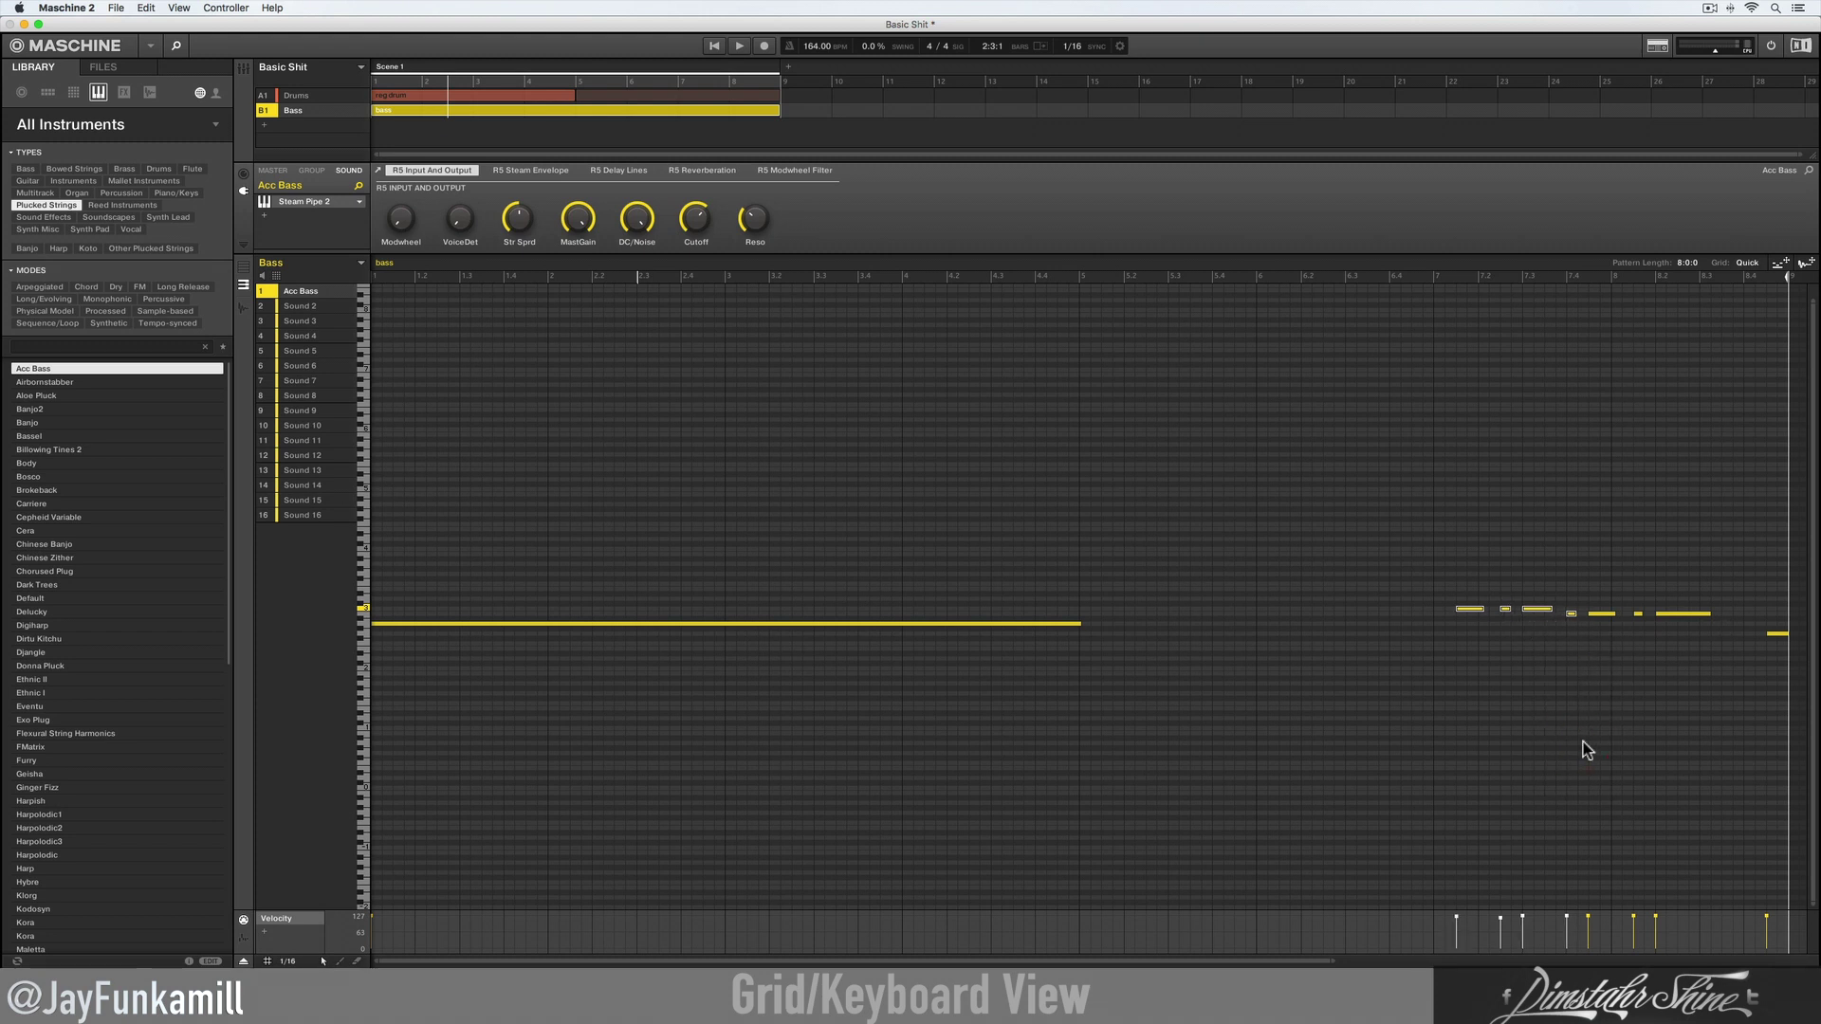
pyautogui.click(1545, 631)
# Step: Play the pattern, try 1/16T, then set the note grid to plain 1/16
pyautogui.click(718, 46)
pyautogui.click(288, 960)
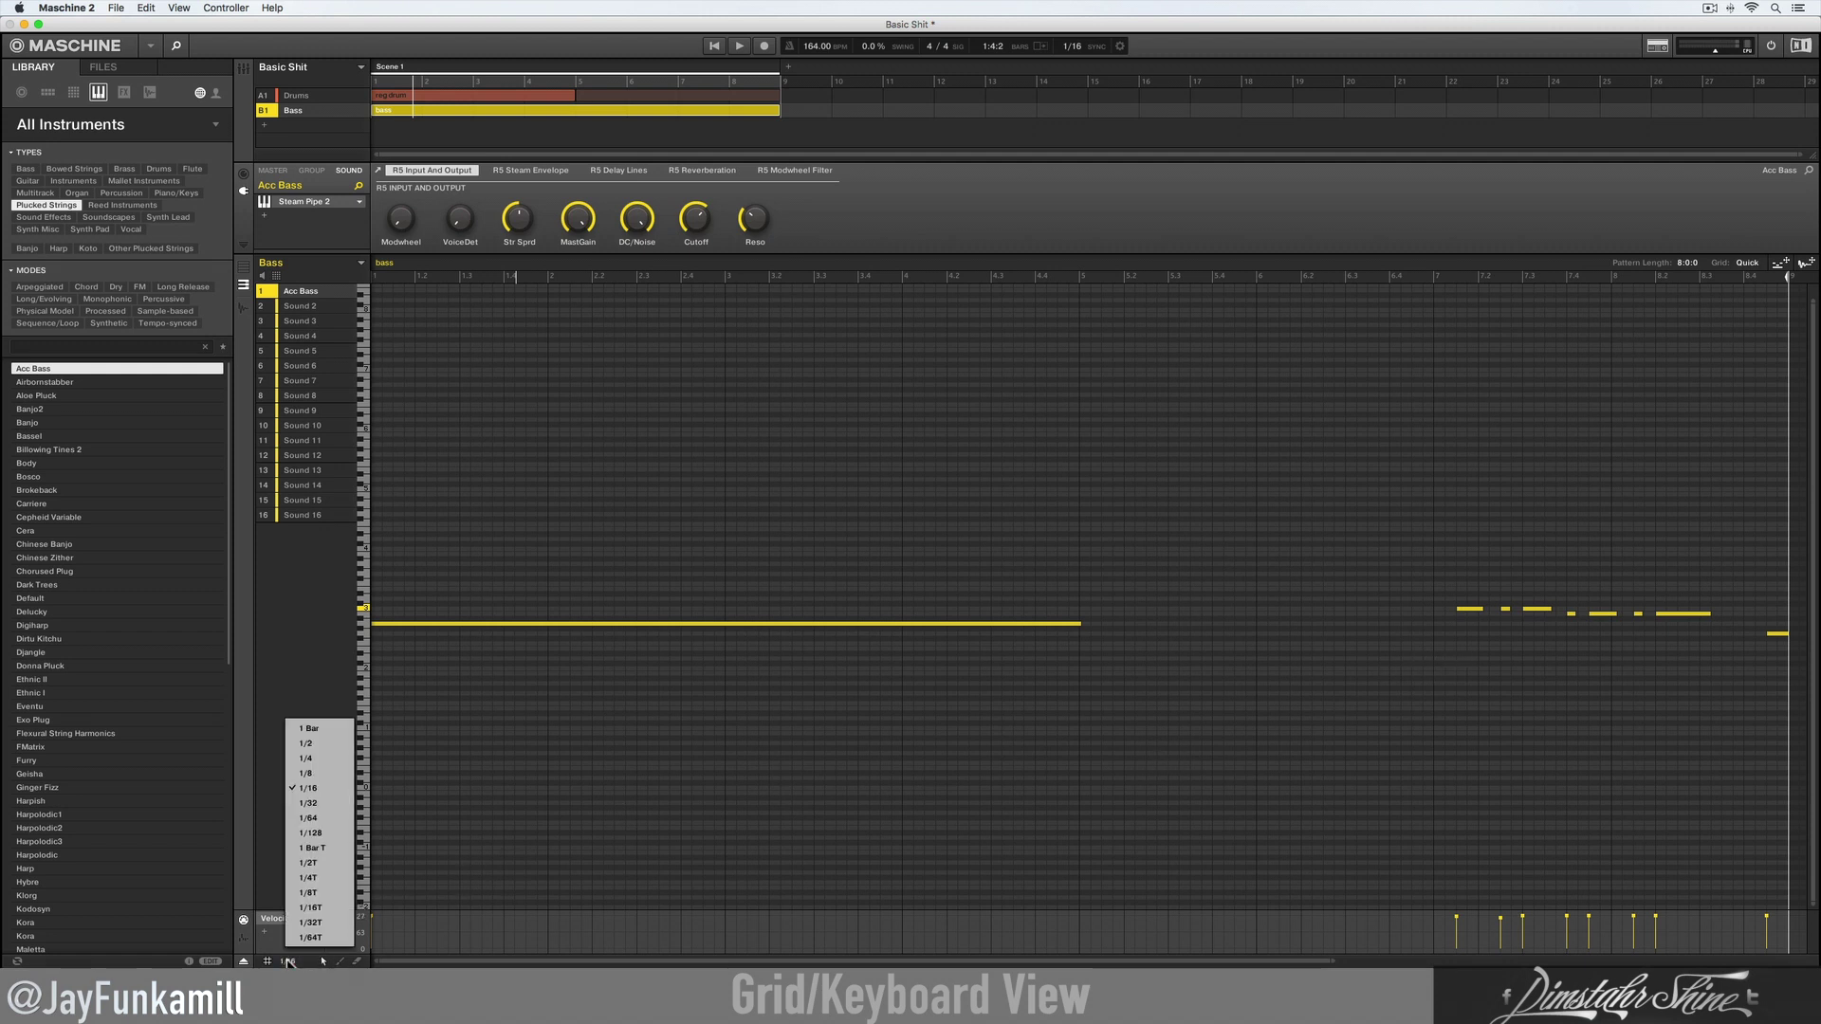
pyautogui.click(309, 908)
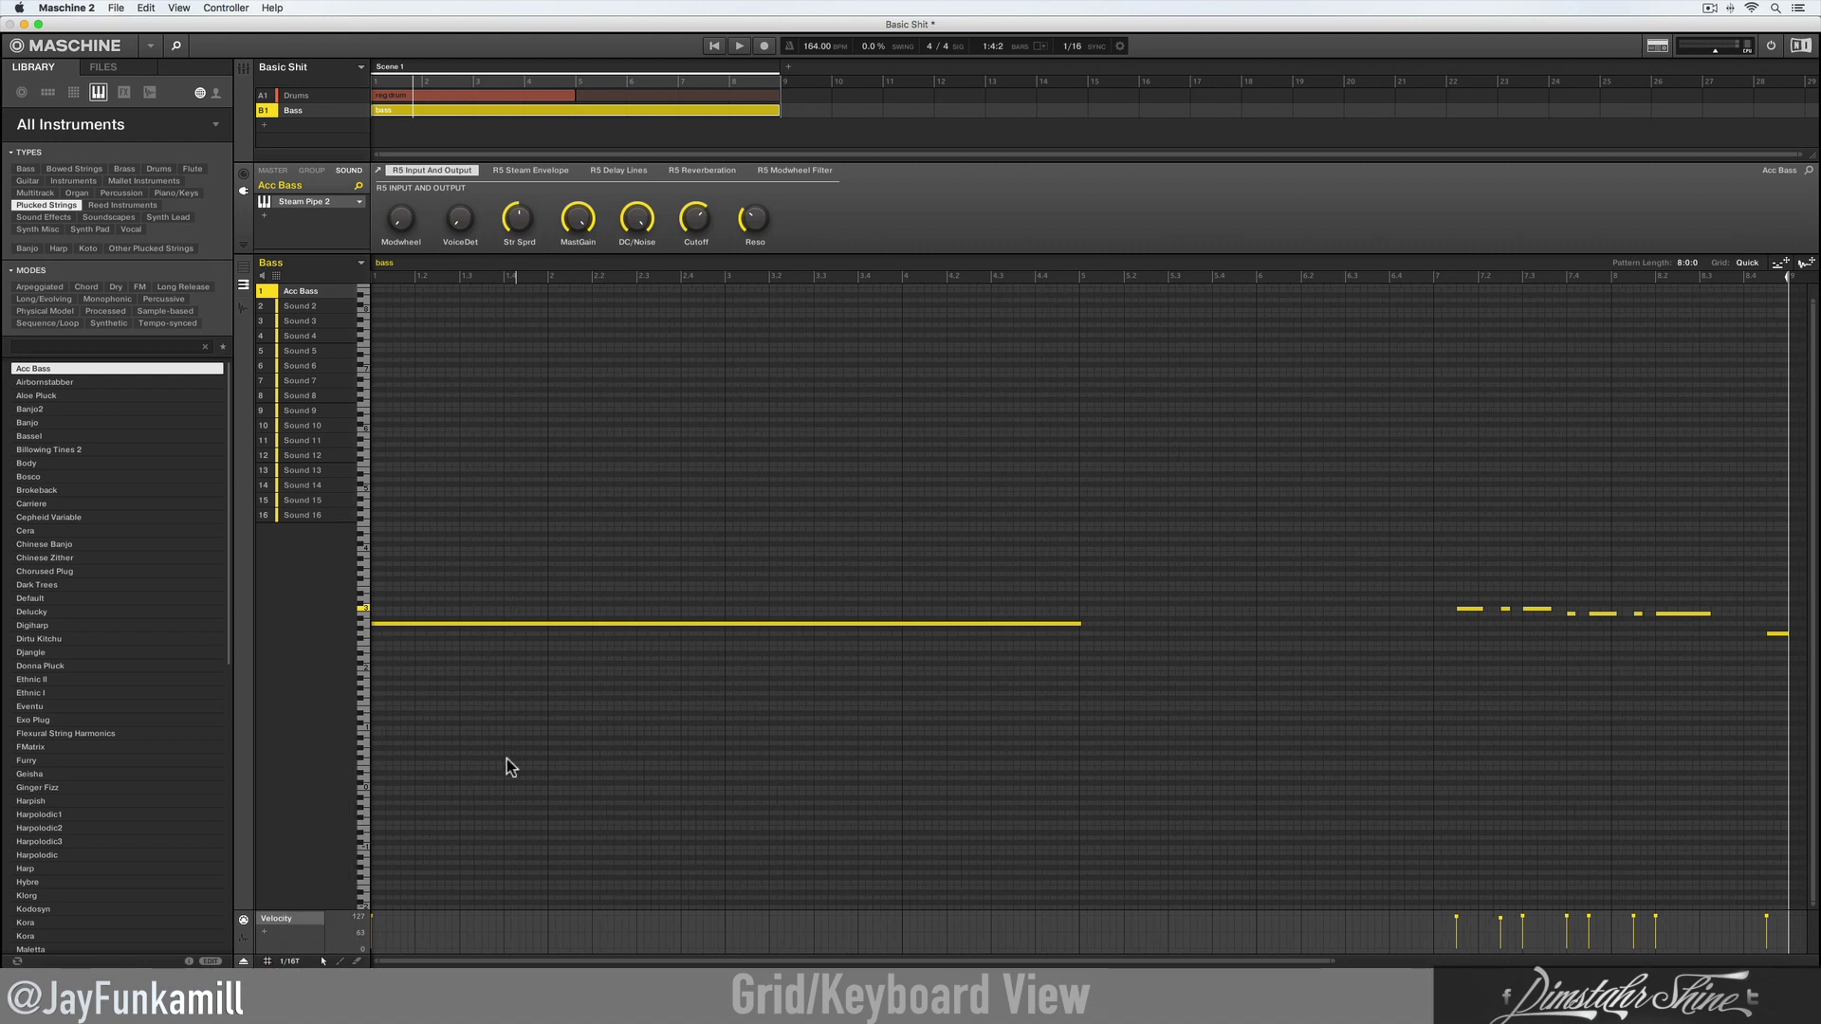
pyautogui.click(289, 961)
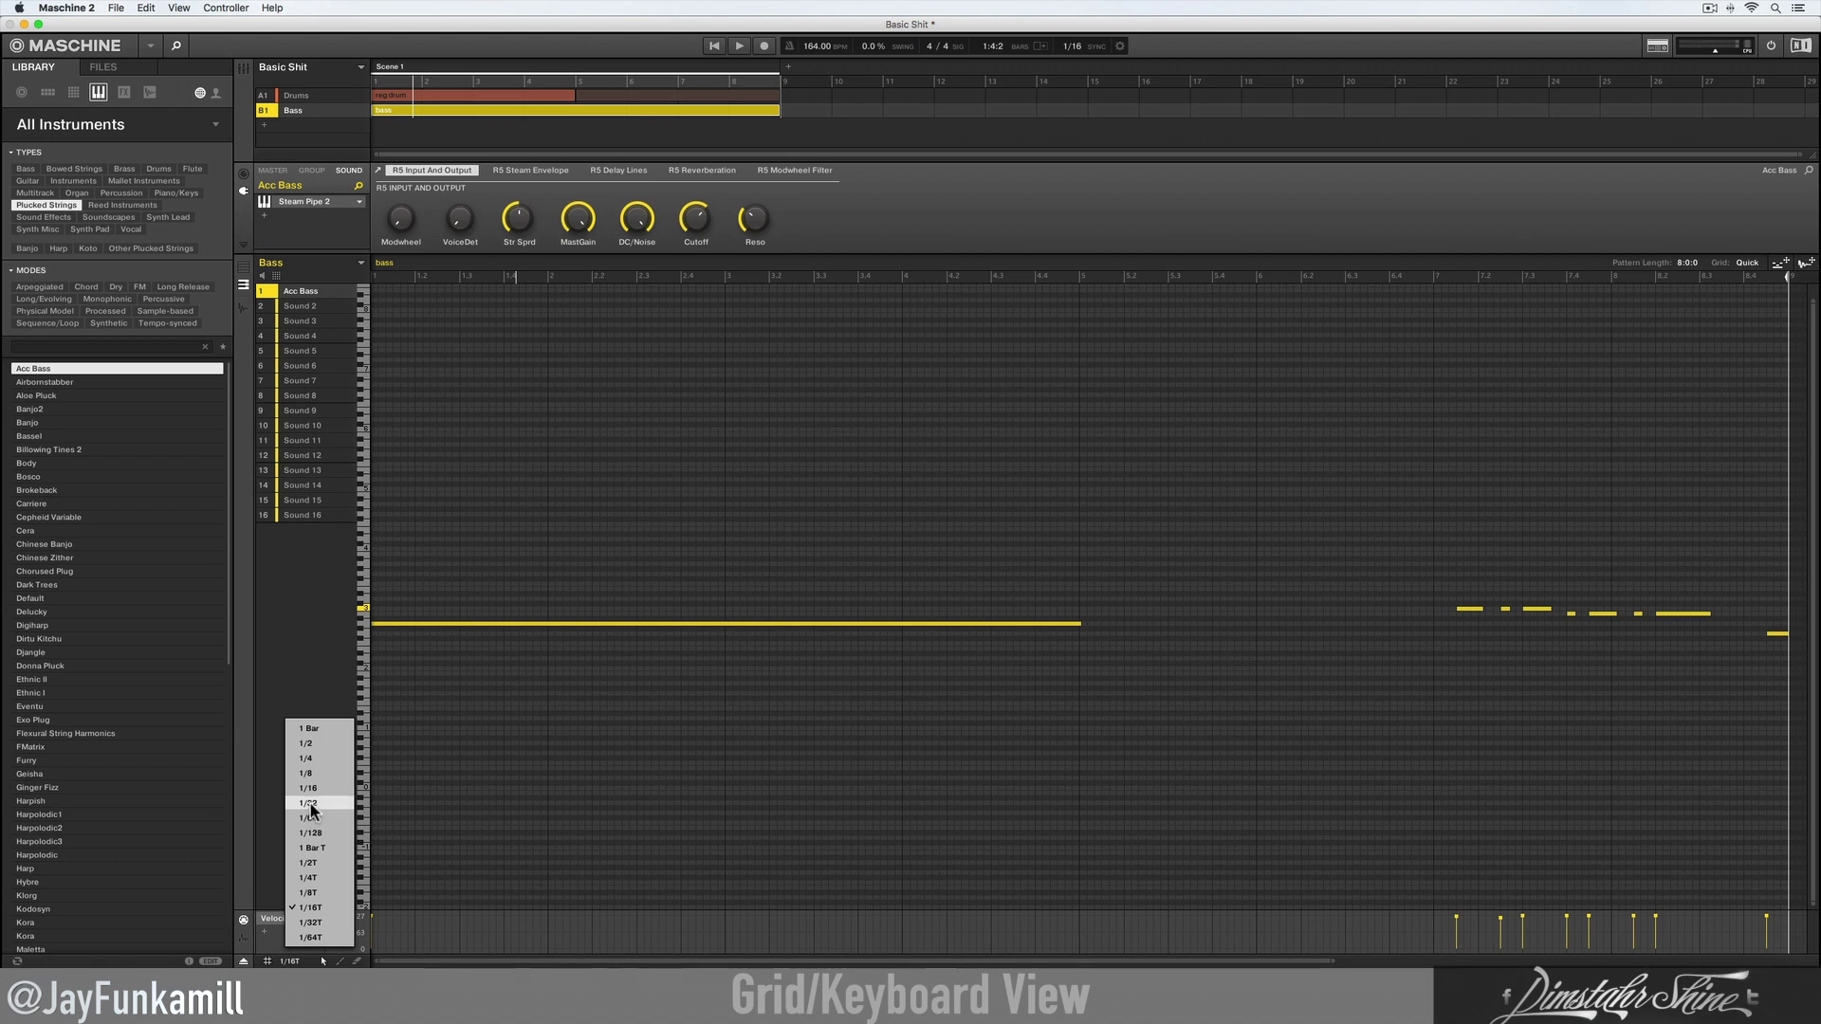
pyautogui.click(309, 788)
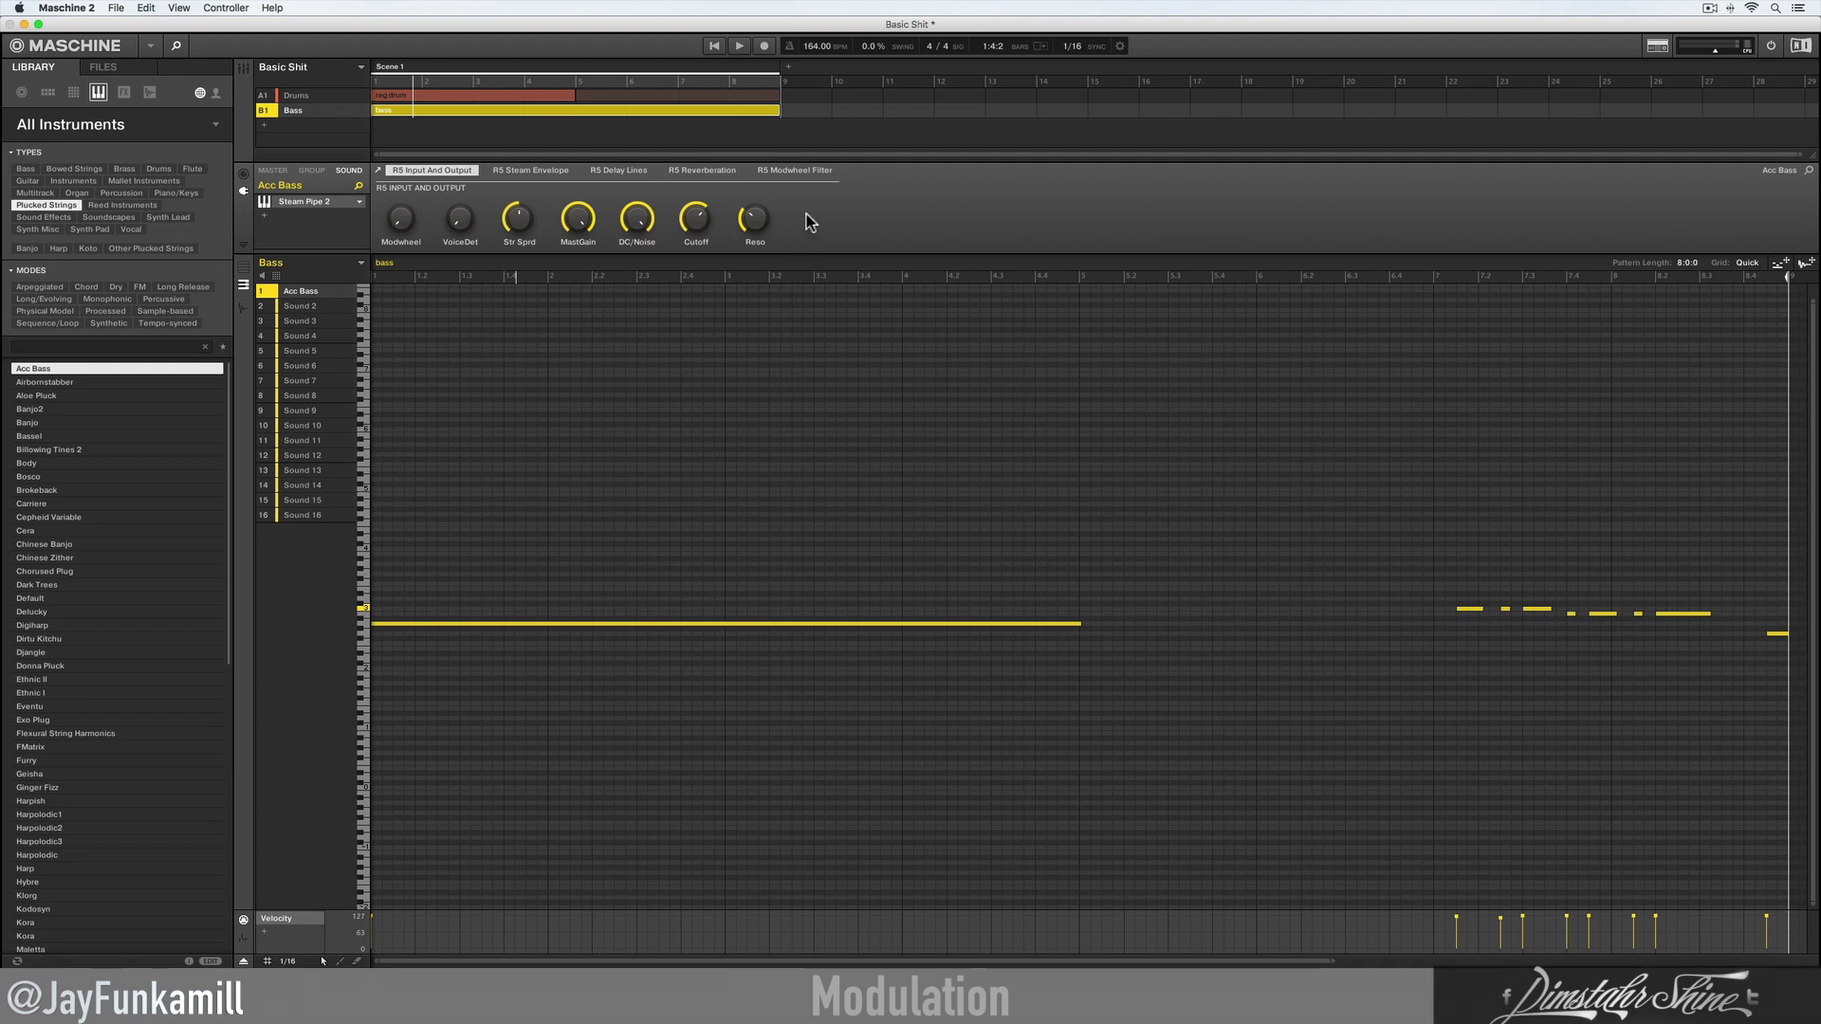
# Step: Turn the DC/Noise knob up to 1.00 and start playback to record its movement
pyautogui.moveTo(752, 224)
pyautogui.moveTo(637, 218)
pyautogui.mouseDown()
pyautogui.moveTo(636, 199)
pyautogui.moveTo(636, 228)
pyautogui.mouseUp()
pyautogui.click(650, 222)
pyautogui.click(739, 46)
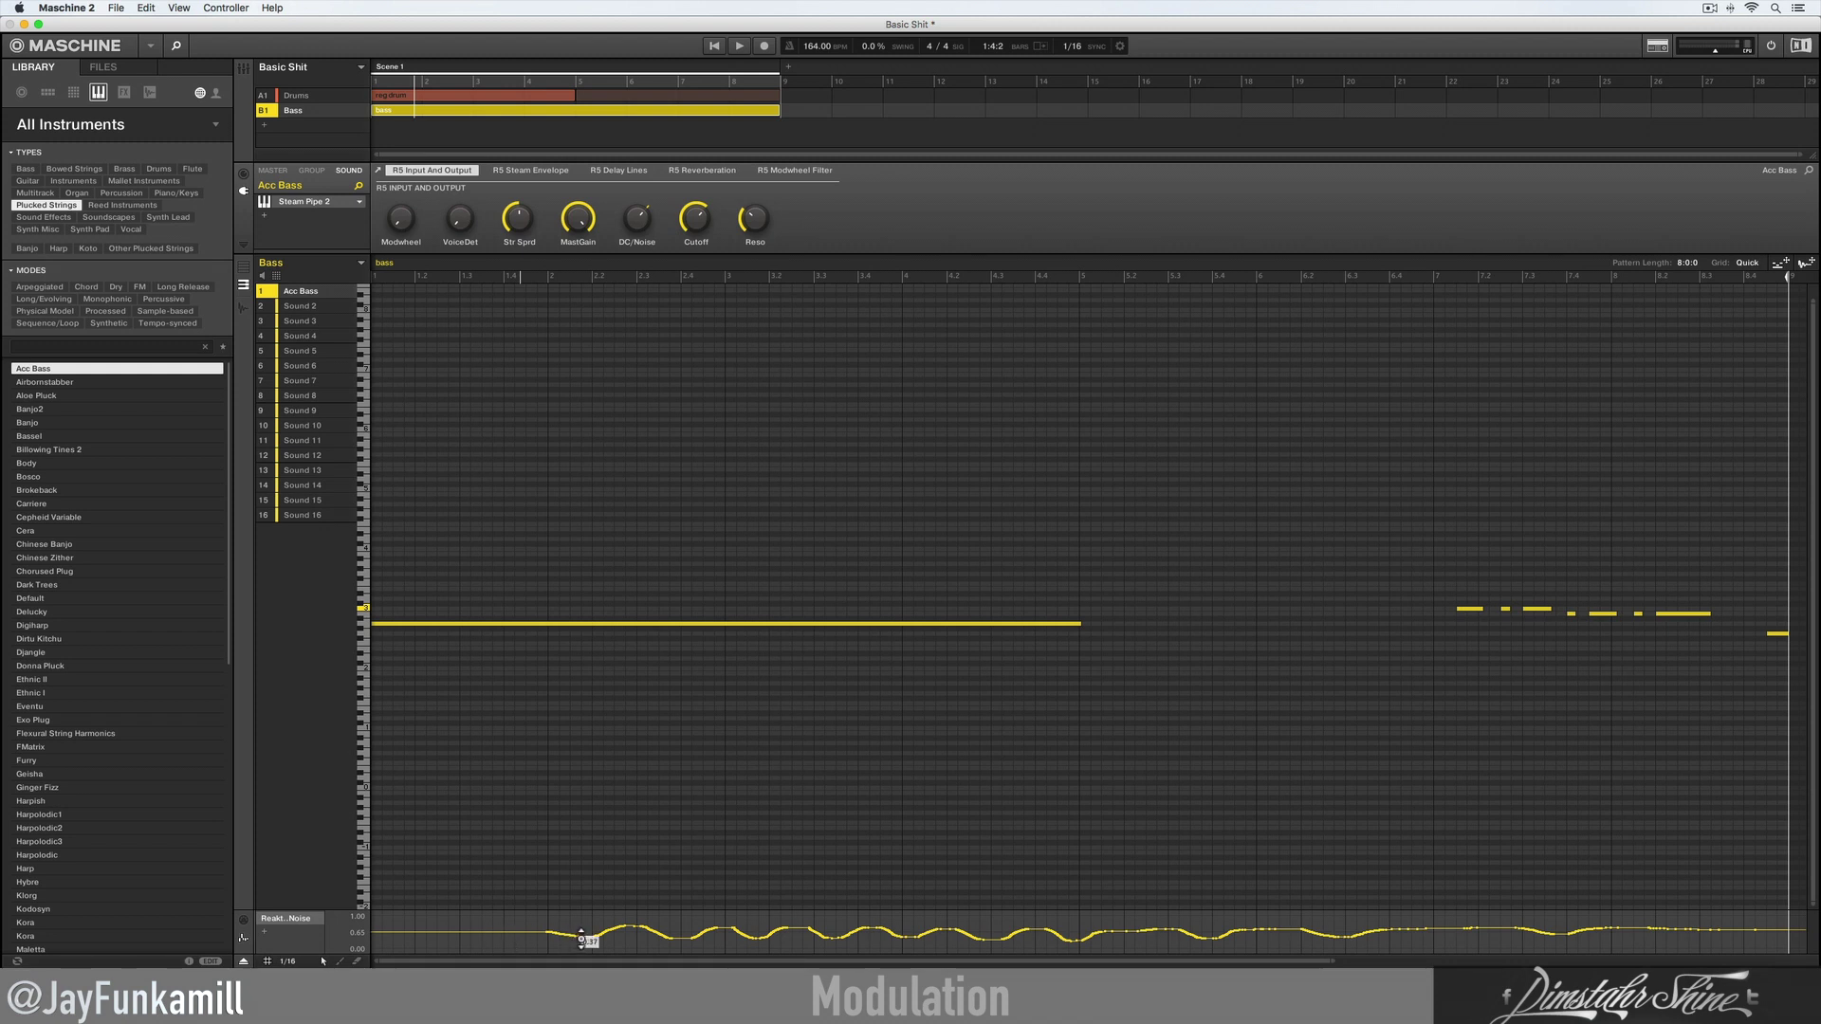
# Step: Flatten curve sections into high and low steps, then lower the selected modulation points
pyautogui.moveTo(582, 937); pyautogui.dragTo(582, 924)
pyautogui.moveTo(799, 932); pyautogui.dragTo(798, 945)
pyautogui.moveTo(1040, 934); pyautogui.dragTo(1040, 922)
pyautogui.moveTo(559, 915); pyautogui.dragTo(612, 956)
pyautogui.moveTo(780, 922); pyautogui.dragTo(835, 956)
pyautogui.moveTo(1035, 922)
pyautogui.mouseDown()
pyautogui.moveTo(1034, 944)
pyautogui.moveTo(1036, 922)
pyautogui.mouseUp()
# Step: Erase the opening dip of the curve and draw new stepped values at the start
pyautogui.click(357, 960)
pyautogui.moveTo(520, 935)
pyautogui.mouseDown()
pyautogui.moveTo(792, 936)
pyautogui.moveTo(713, 934)
pyautogui.mouseUp()
pyautogui.click(340, 960)
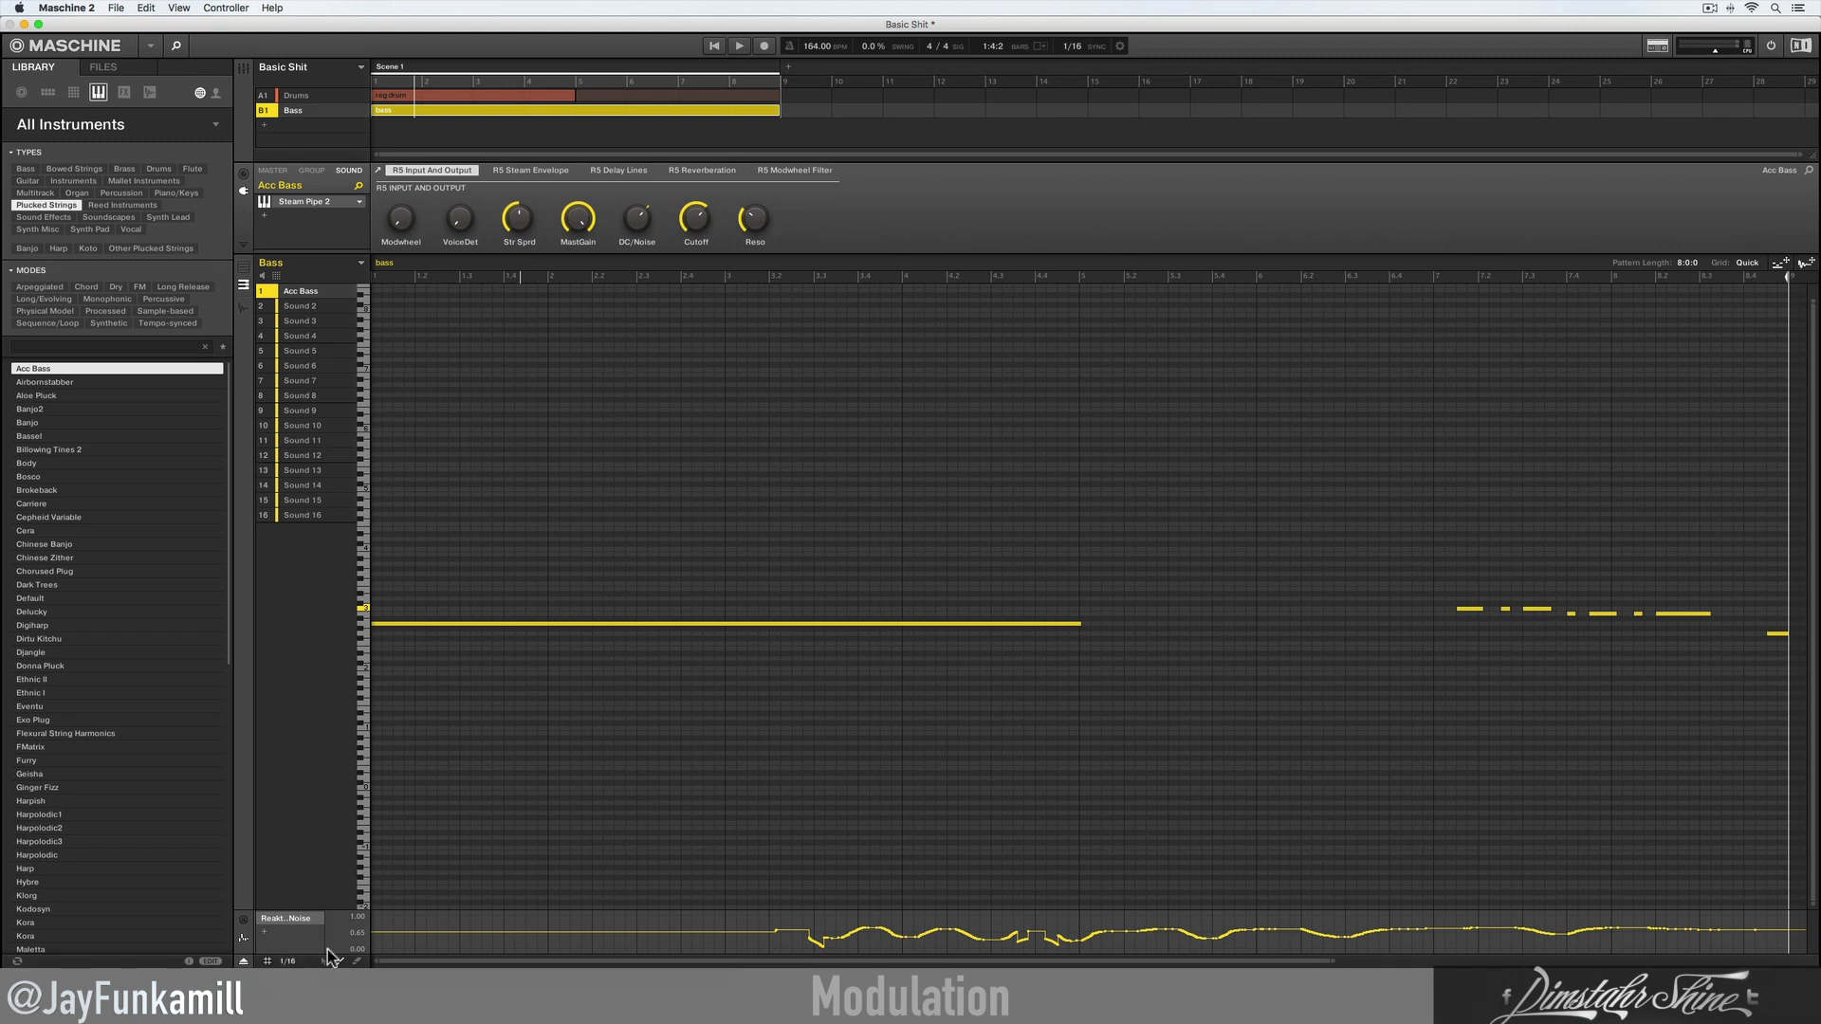
pyautogui.moveTo(376, 926); pyautogui.dragTo(447, 926)
# Step: Set the grid to 1/128, sketch a wavy DC/Noise curve, then remove the modulation
pyautogui.click(290, 961)
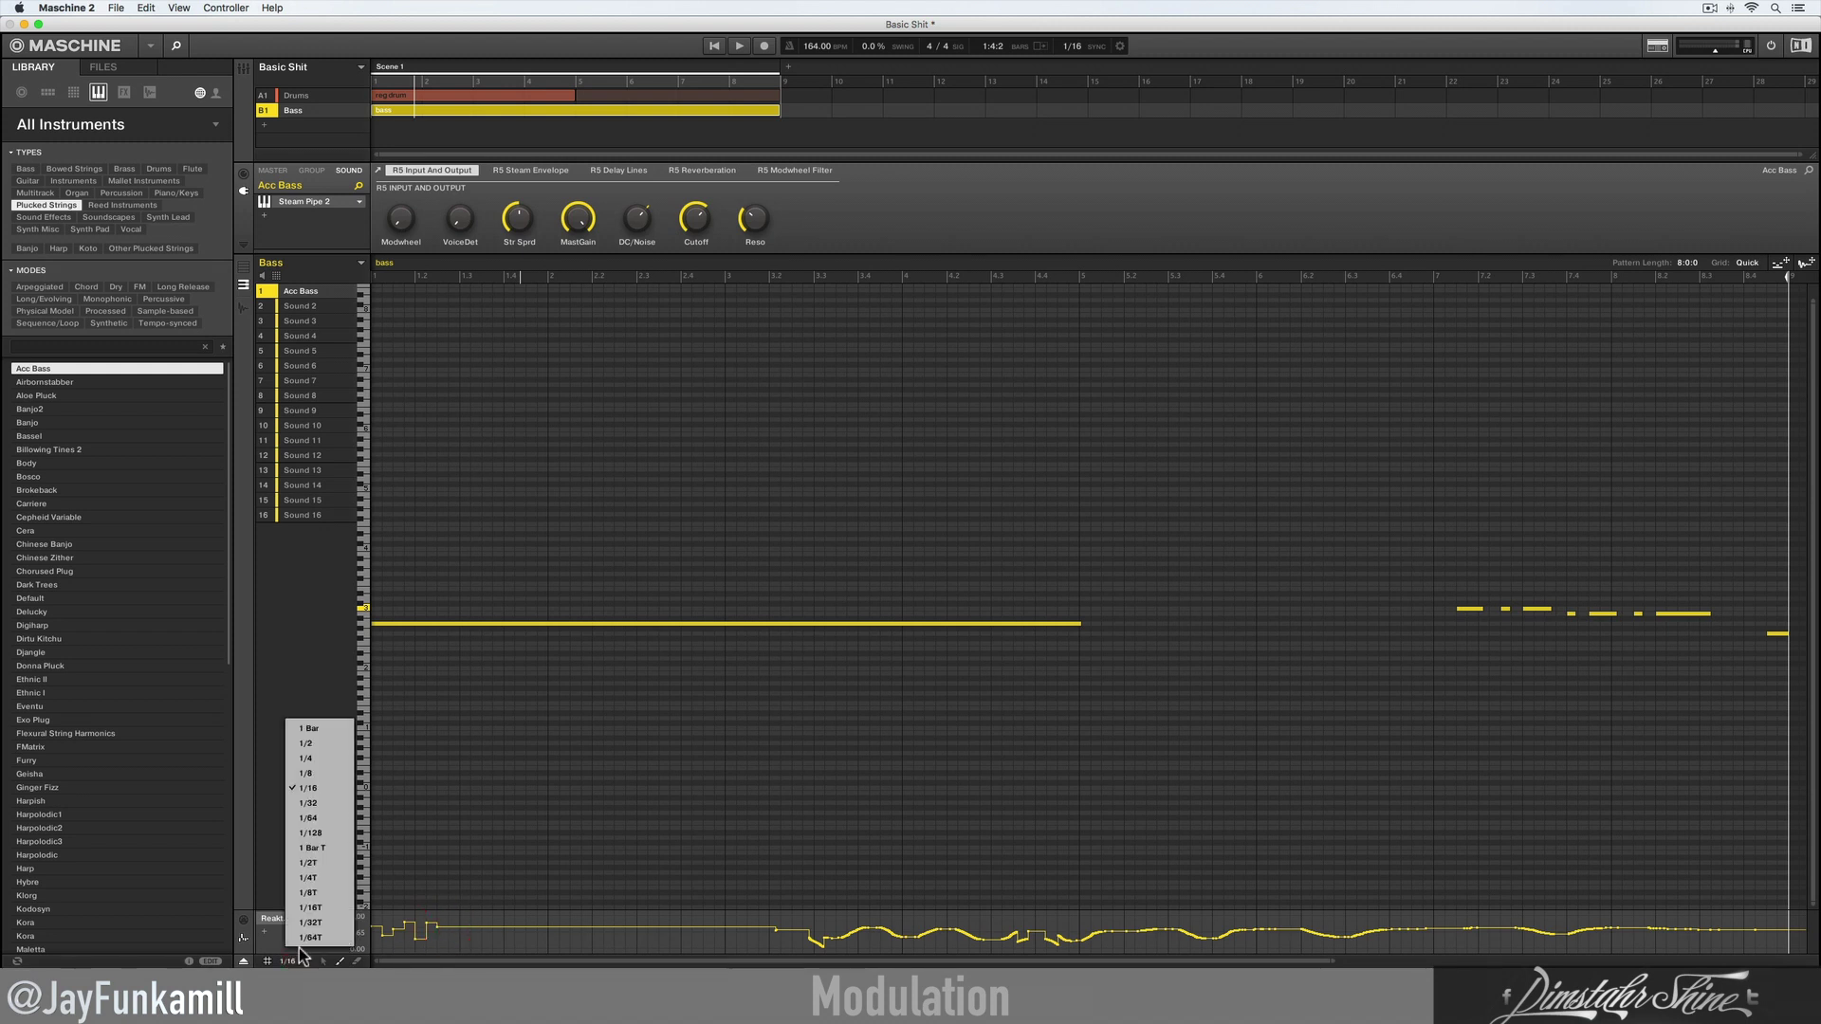
pyautogui.click(308, 835)
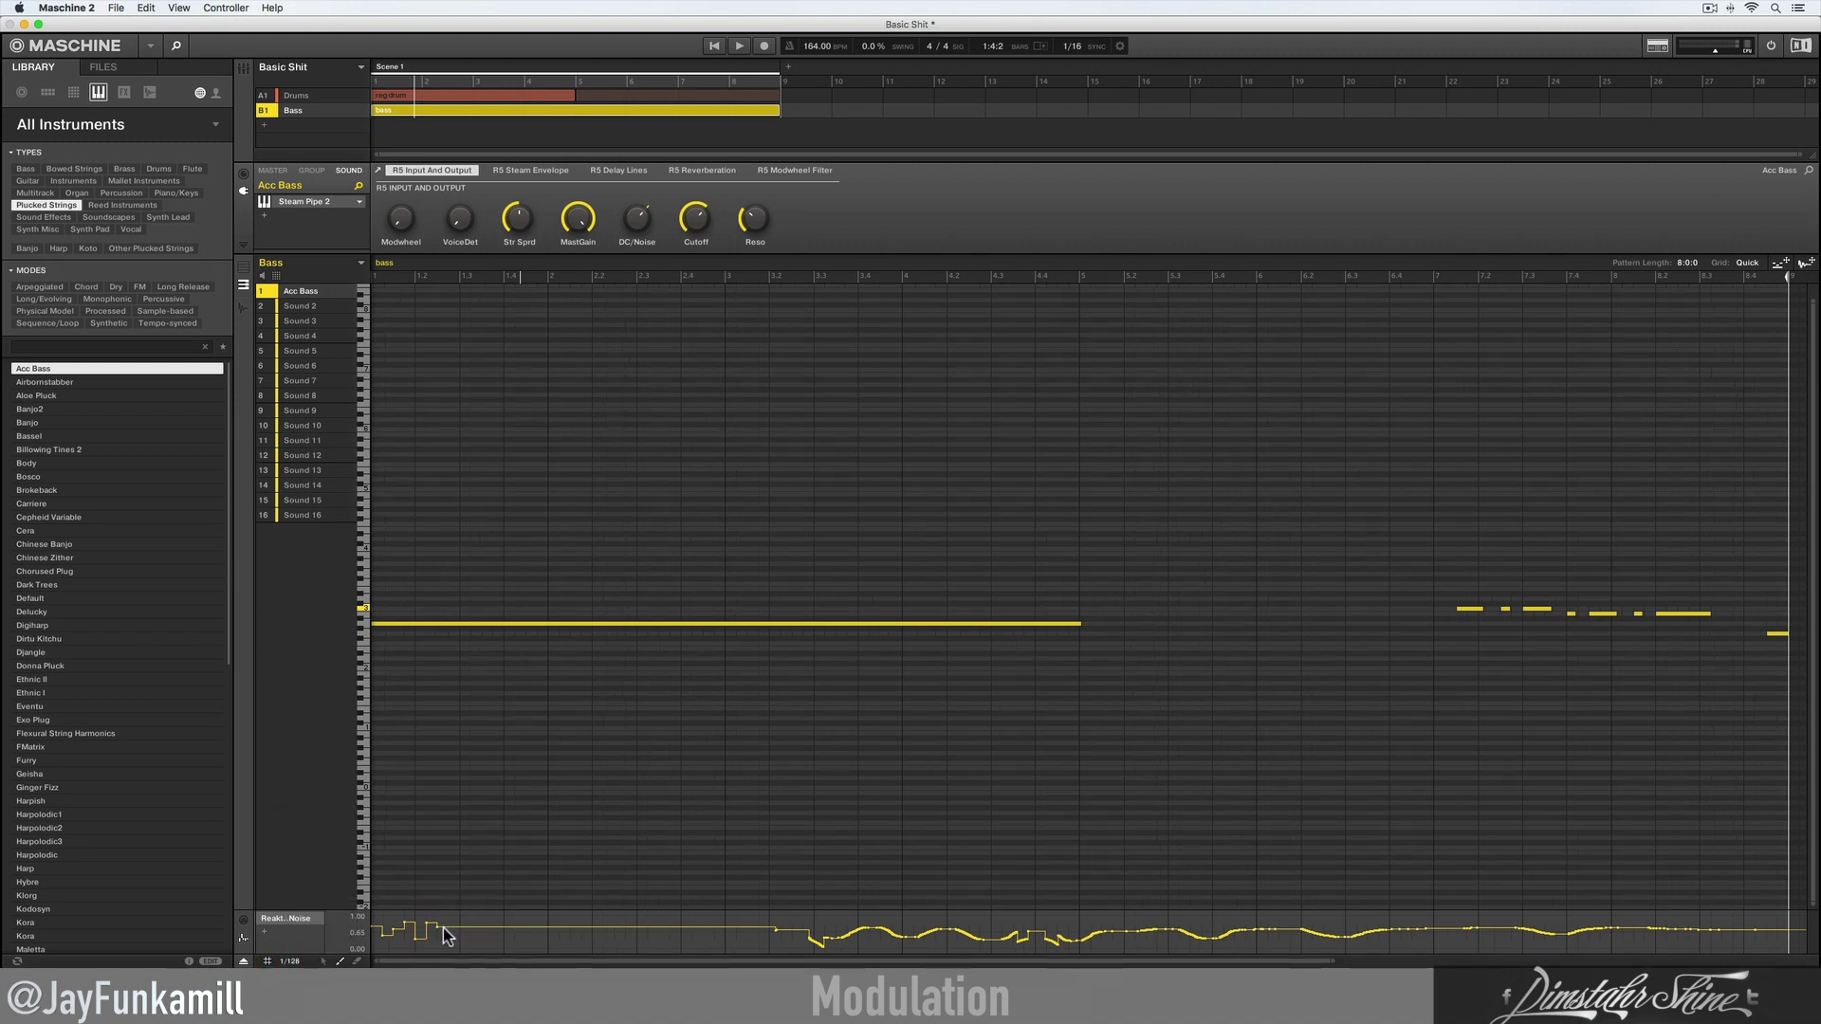
pyautogui.moveTo(438, 925)
pyautogui.mouseDown()
pyautogui.moveTo(477, 938)
pyautogui.moveTo(546, 930)
pyautogui.mouseUp()
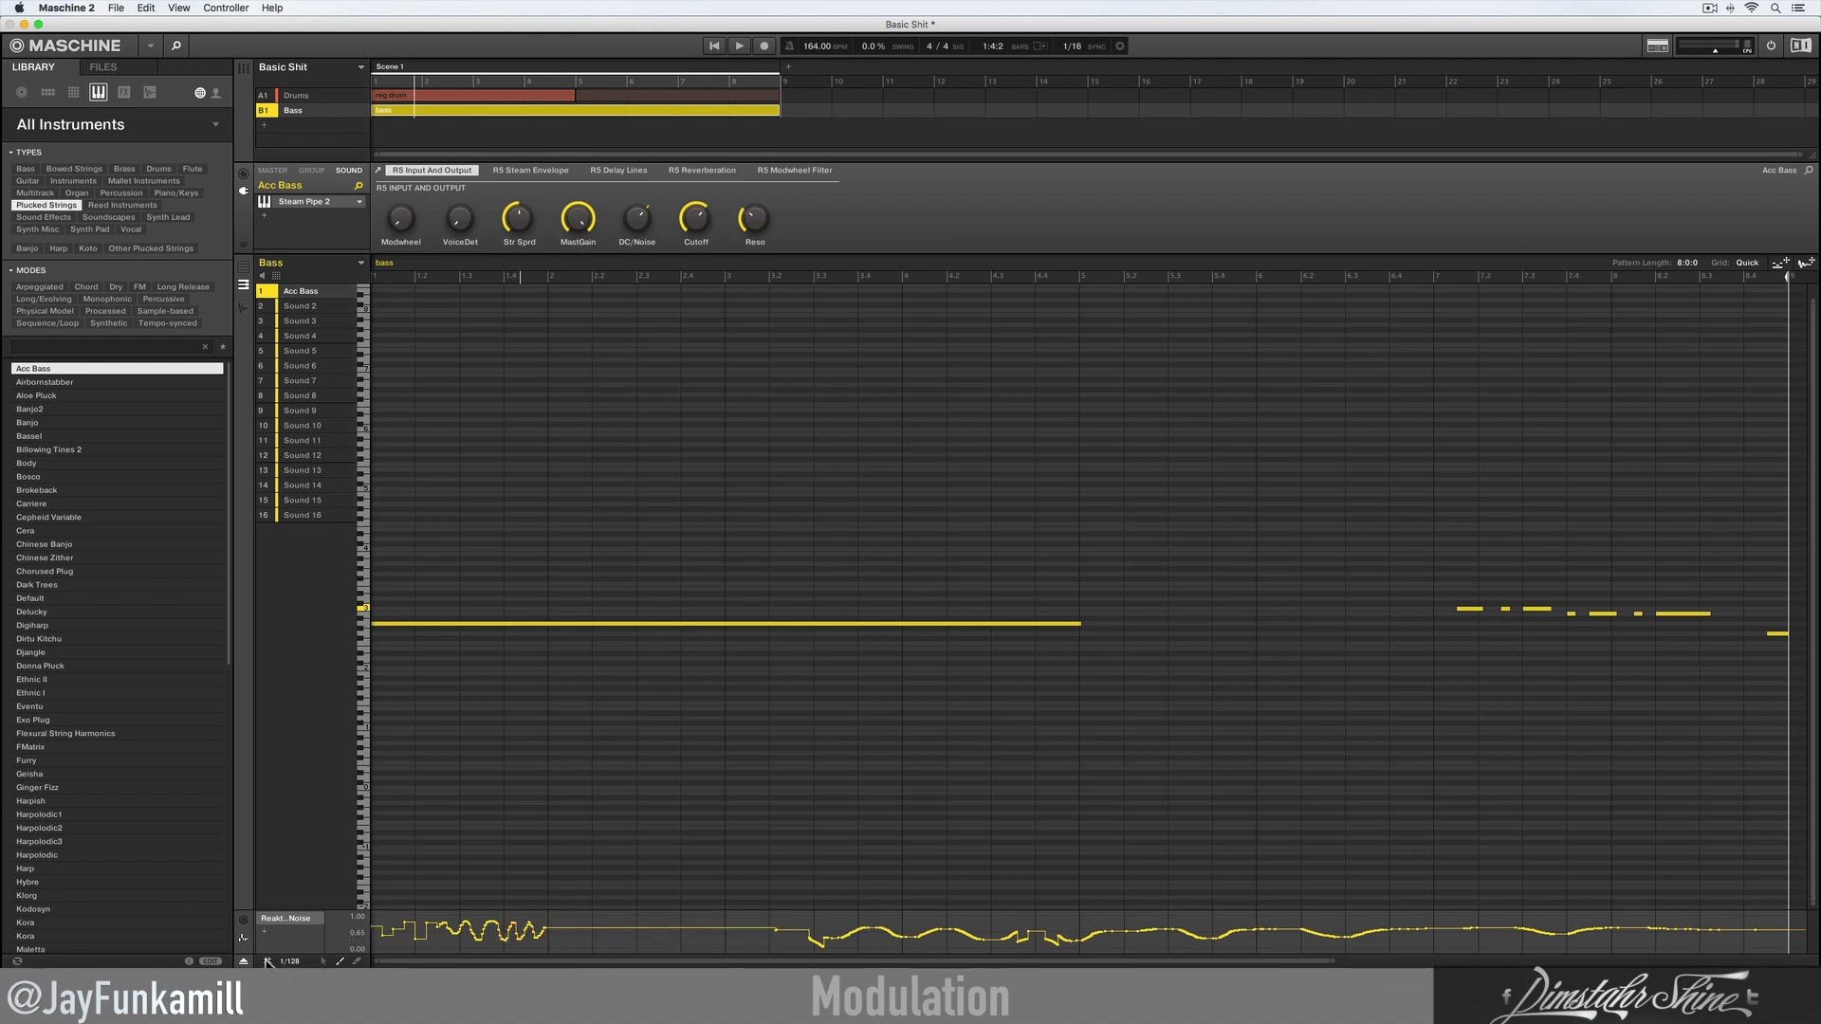
pyautogui.moveTo(549, 929); pyautogui.dragTo(752, 939)
pyautogui.moveTo(651, 221)
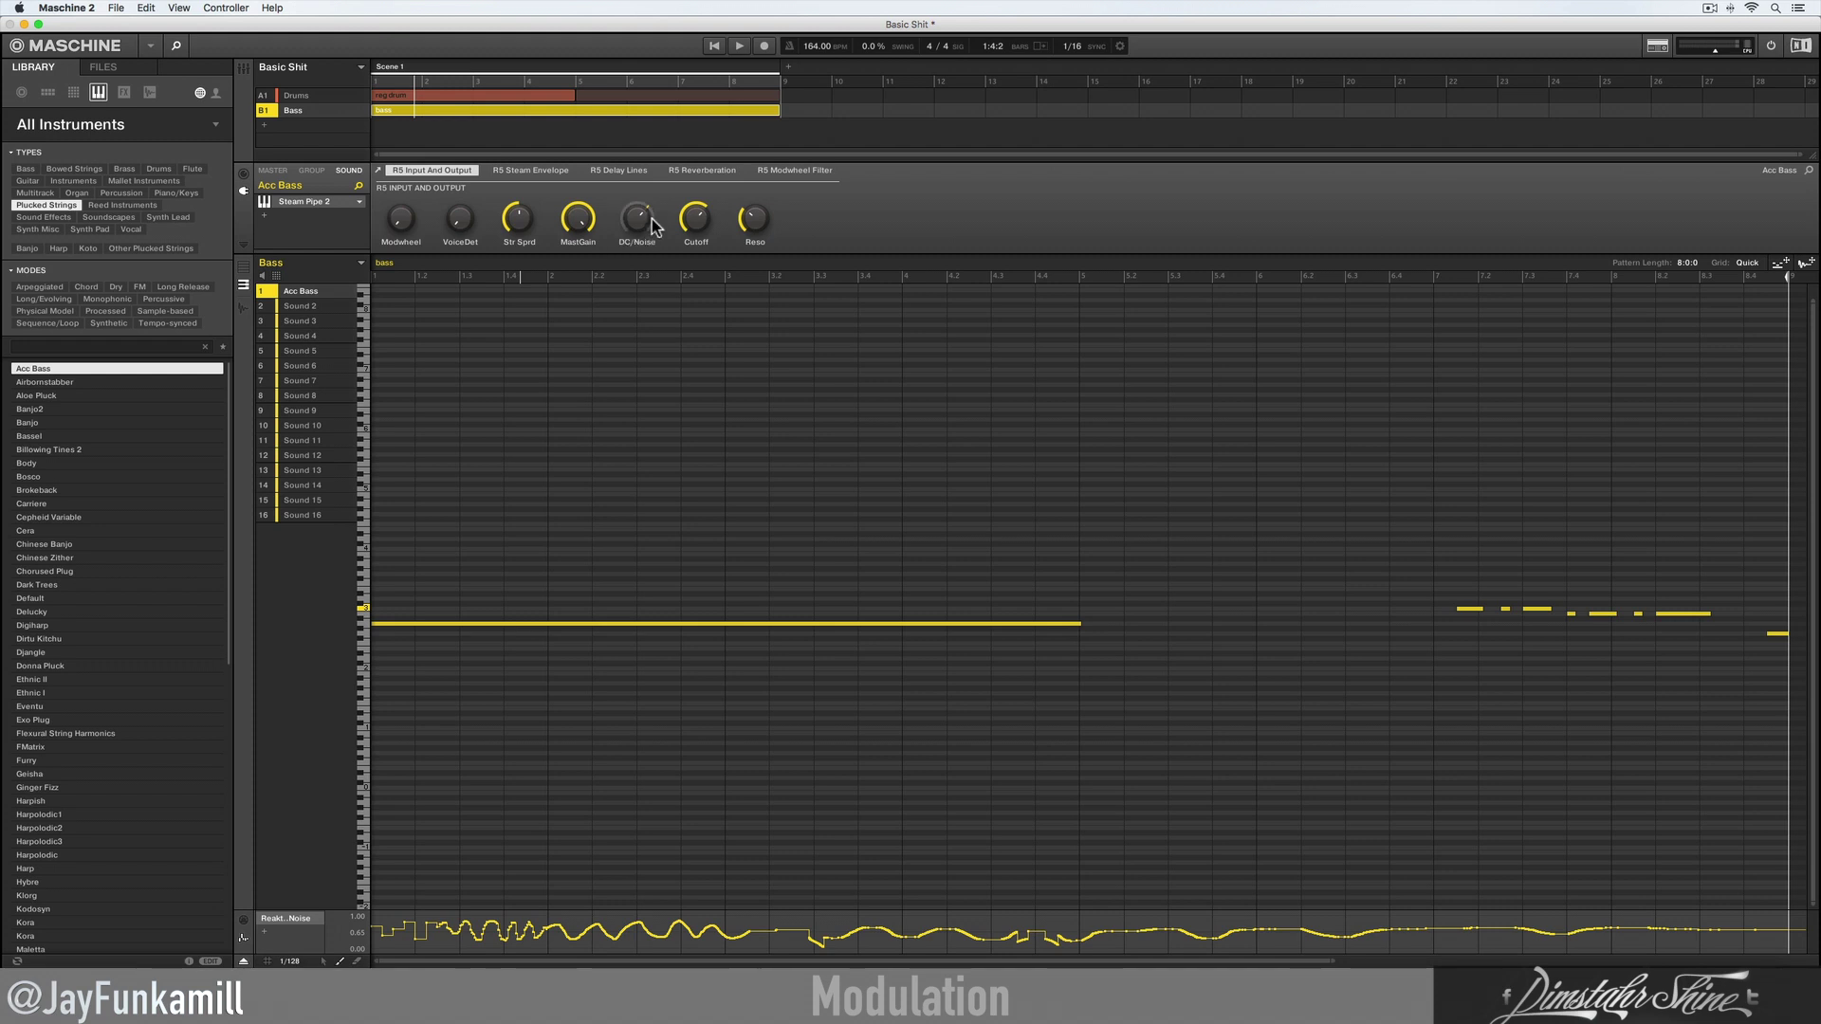
pyautogui.press('super+z')
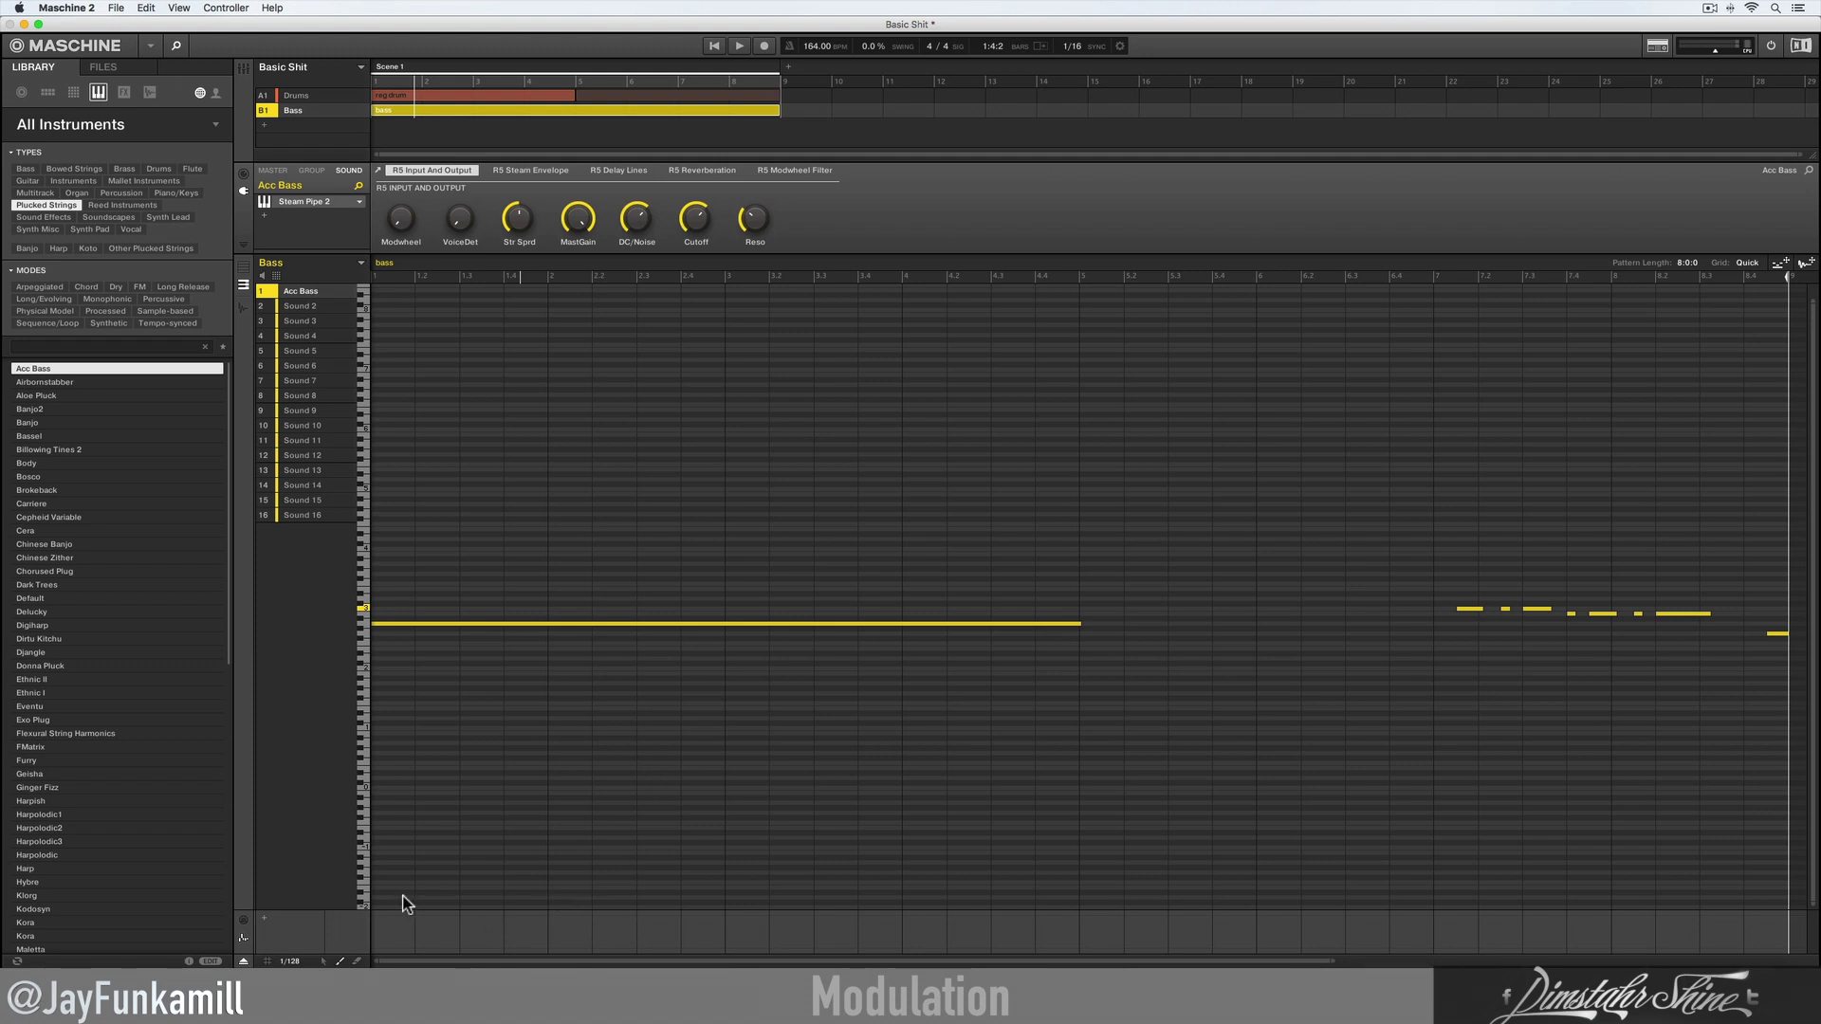
# Step: Switch the control lane to modulation and add a Reaktor 6 > R5 Input And Output > DC/Noise lane
pyautogui.click(243, 919)
pyautogui.click(244, 961)
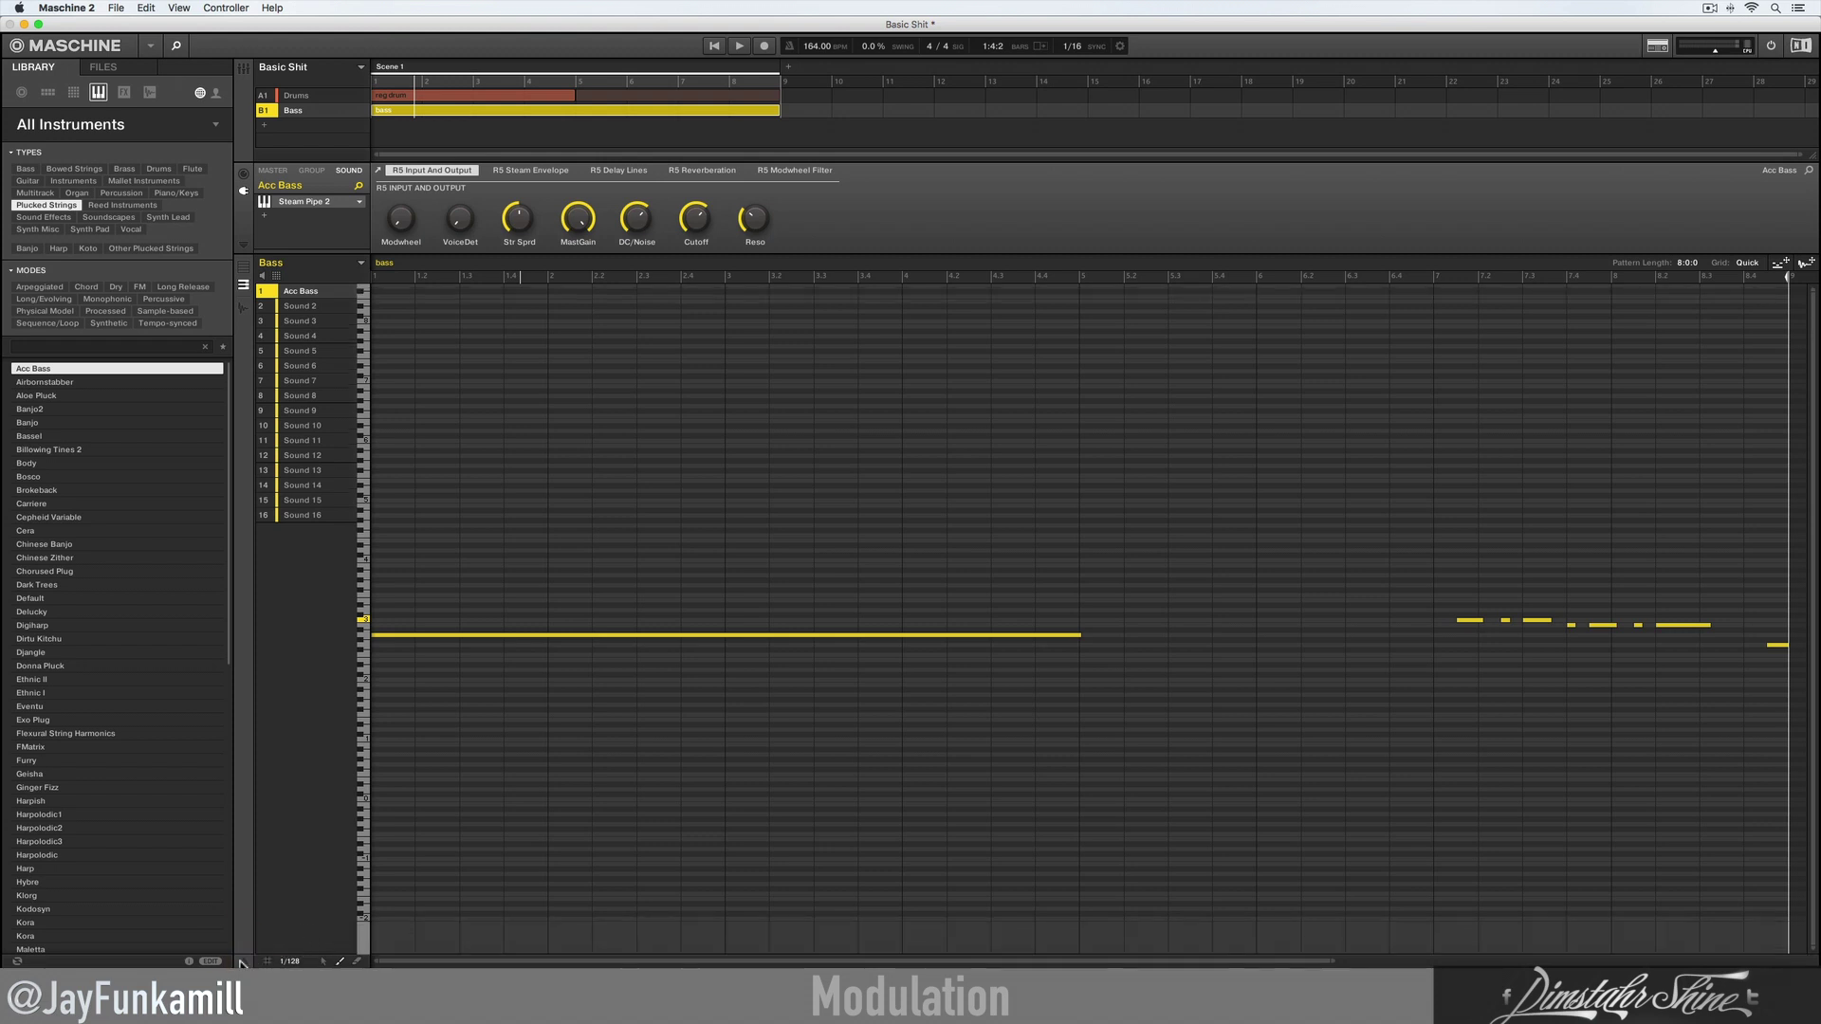
pyautogui.click(243, 961)
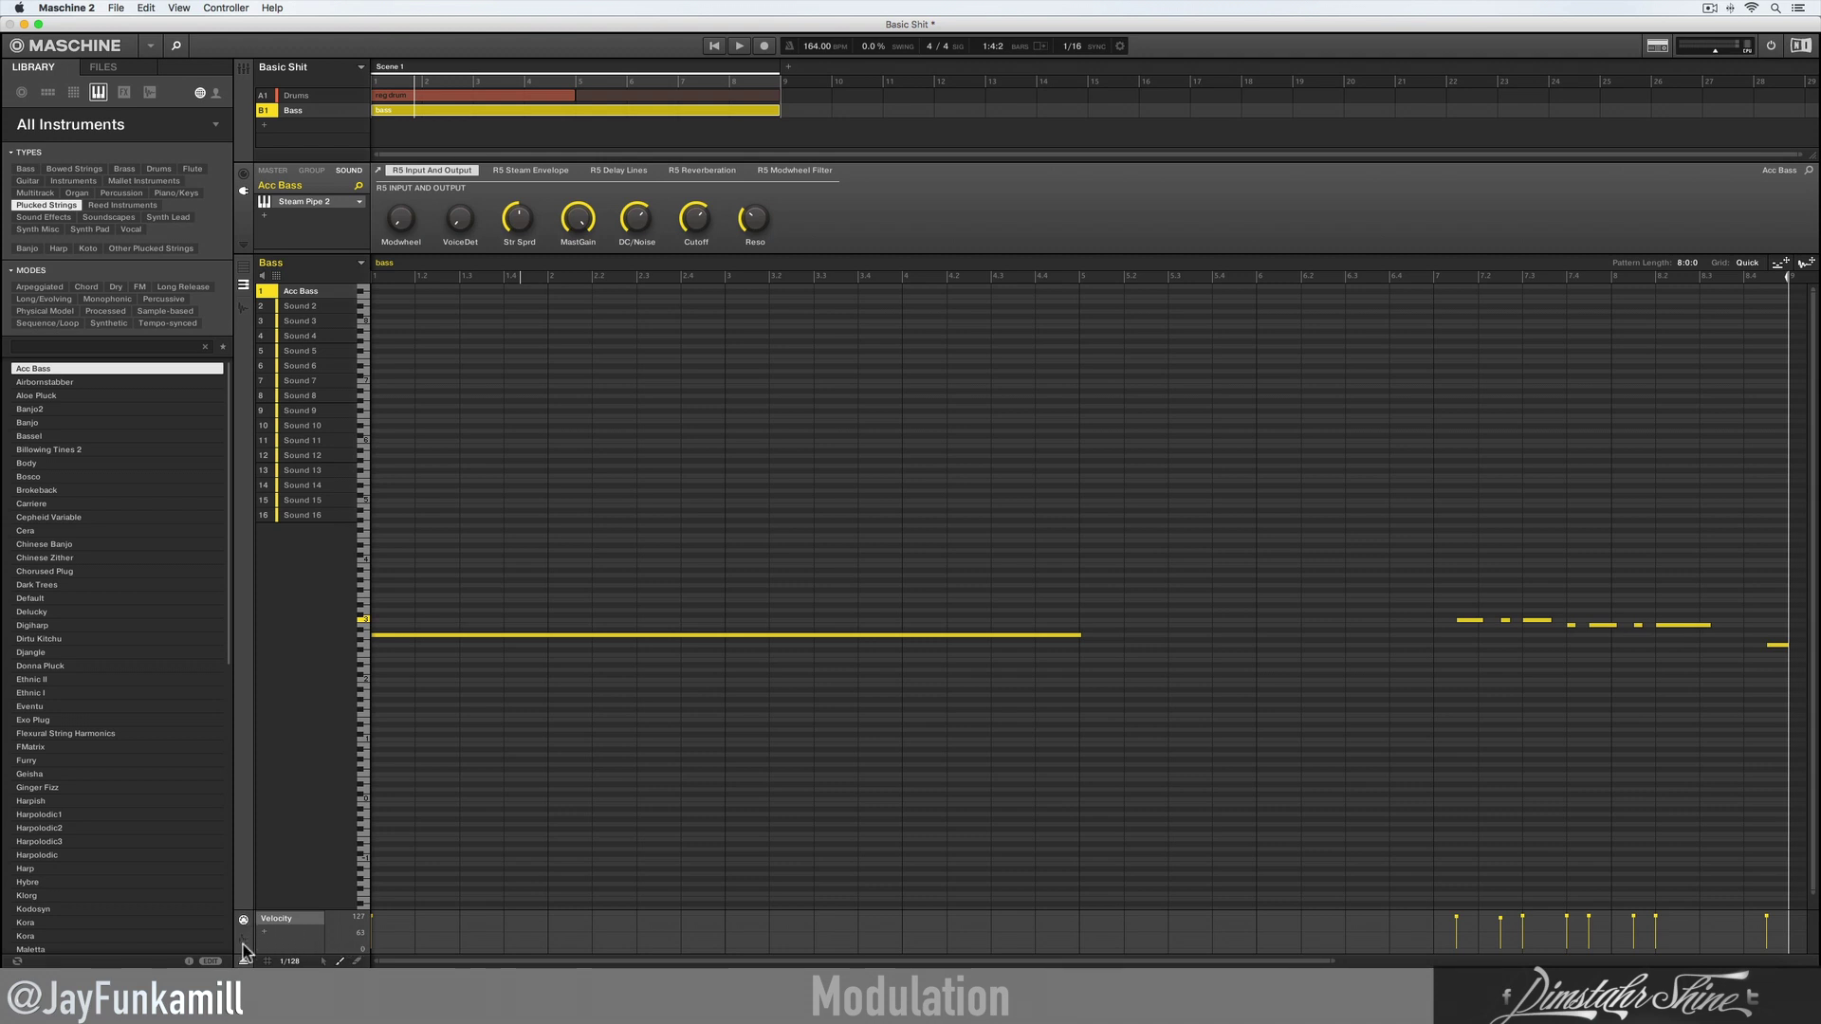
pyautogui.click(244, 941)
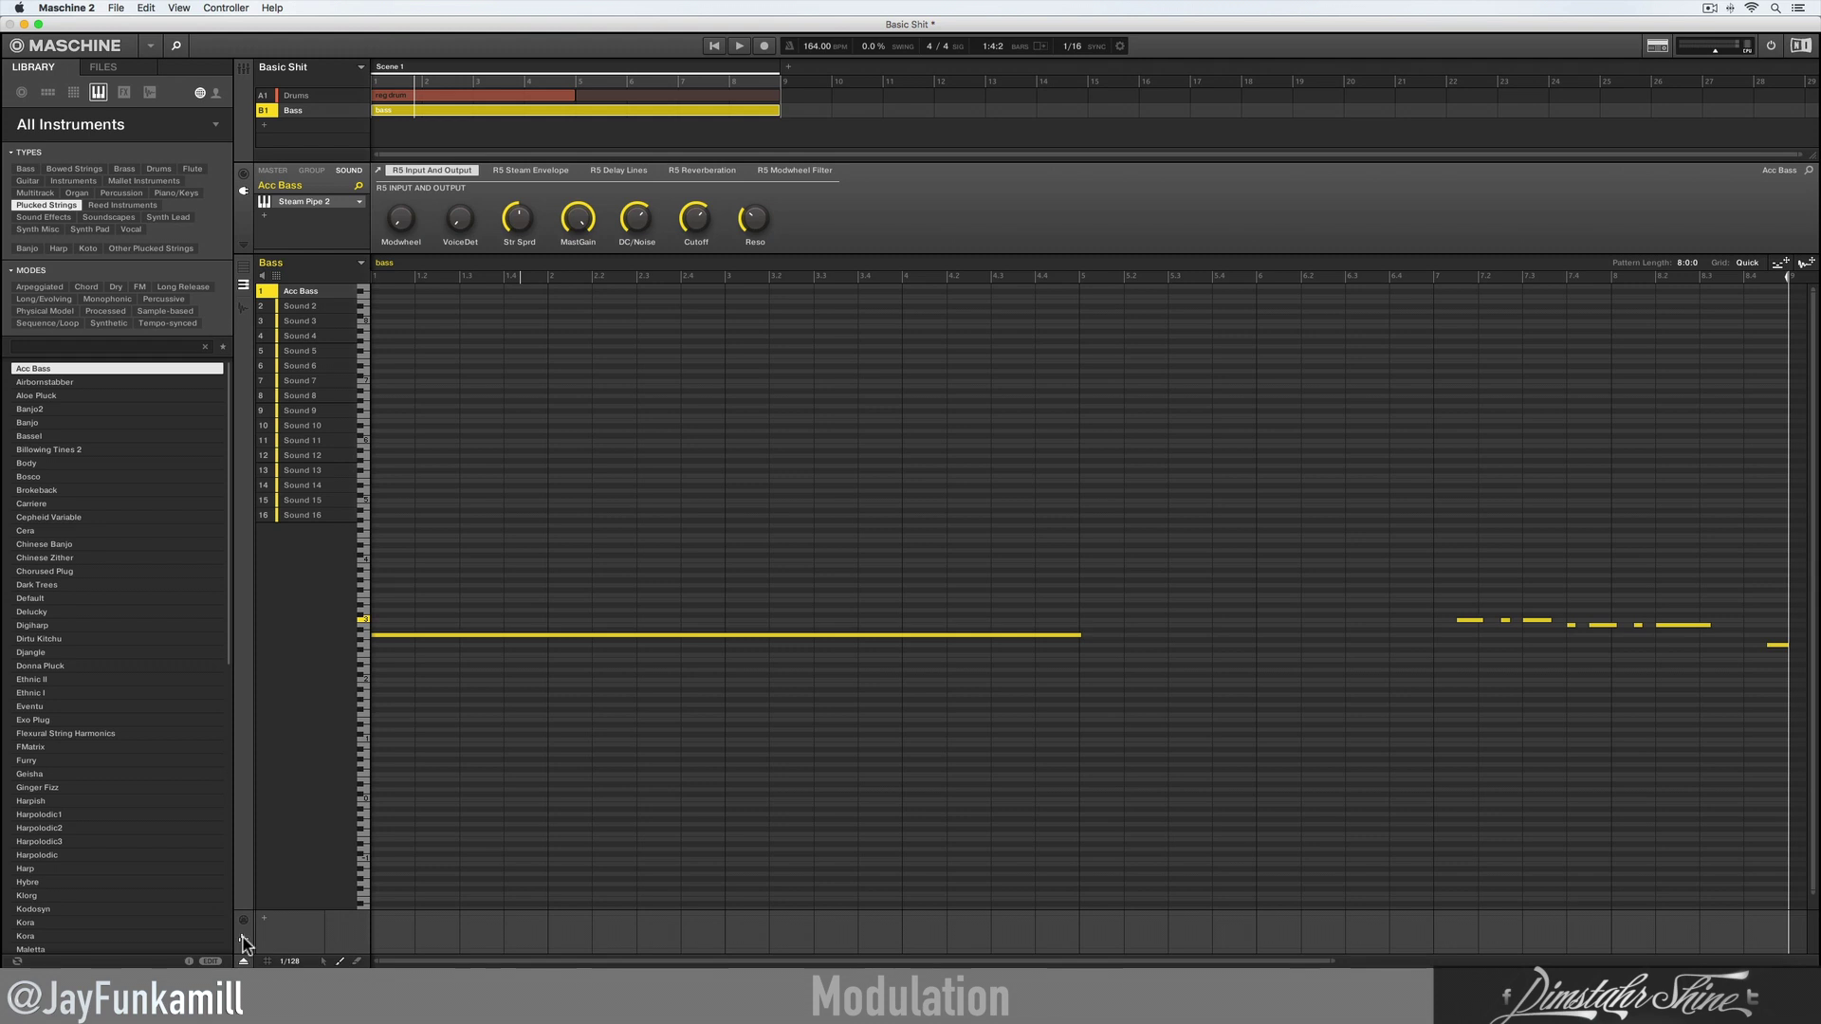
pyautogui.click(265, 918)
pyautogui.click(305, 919)
pyautogui.moveTo(327, 899)
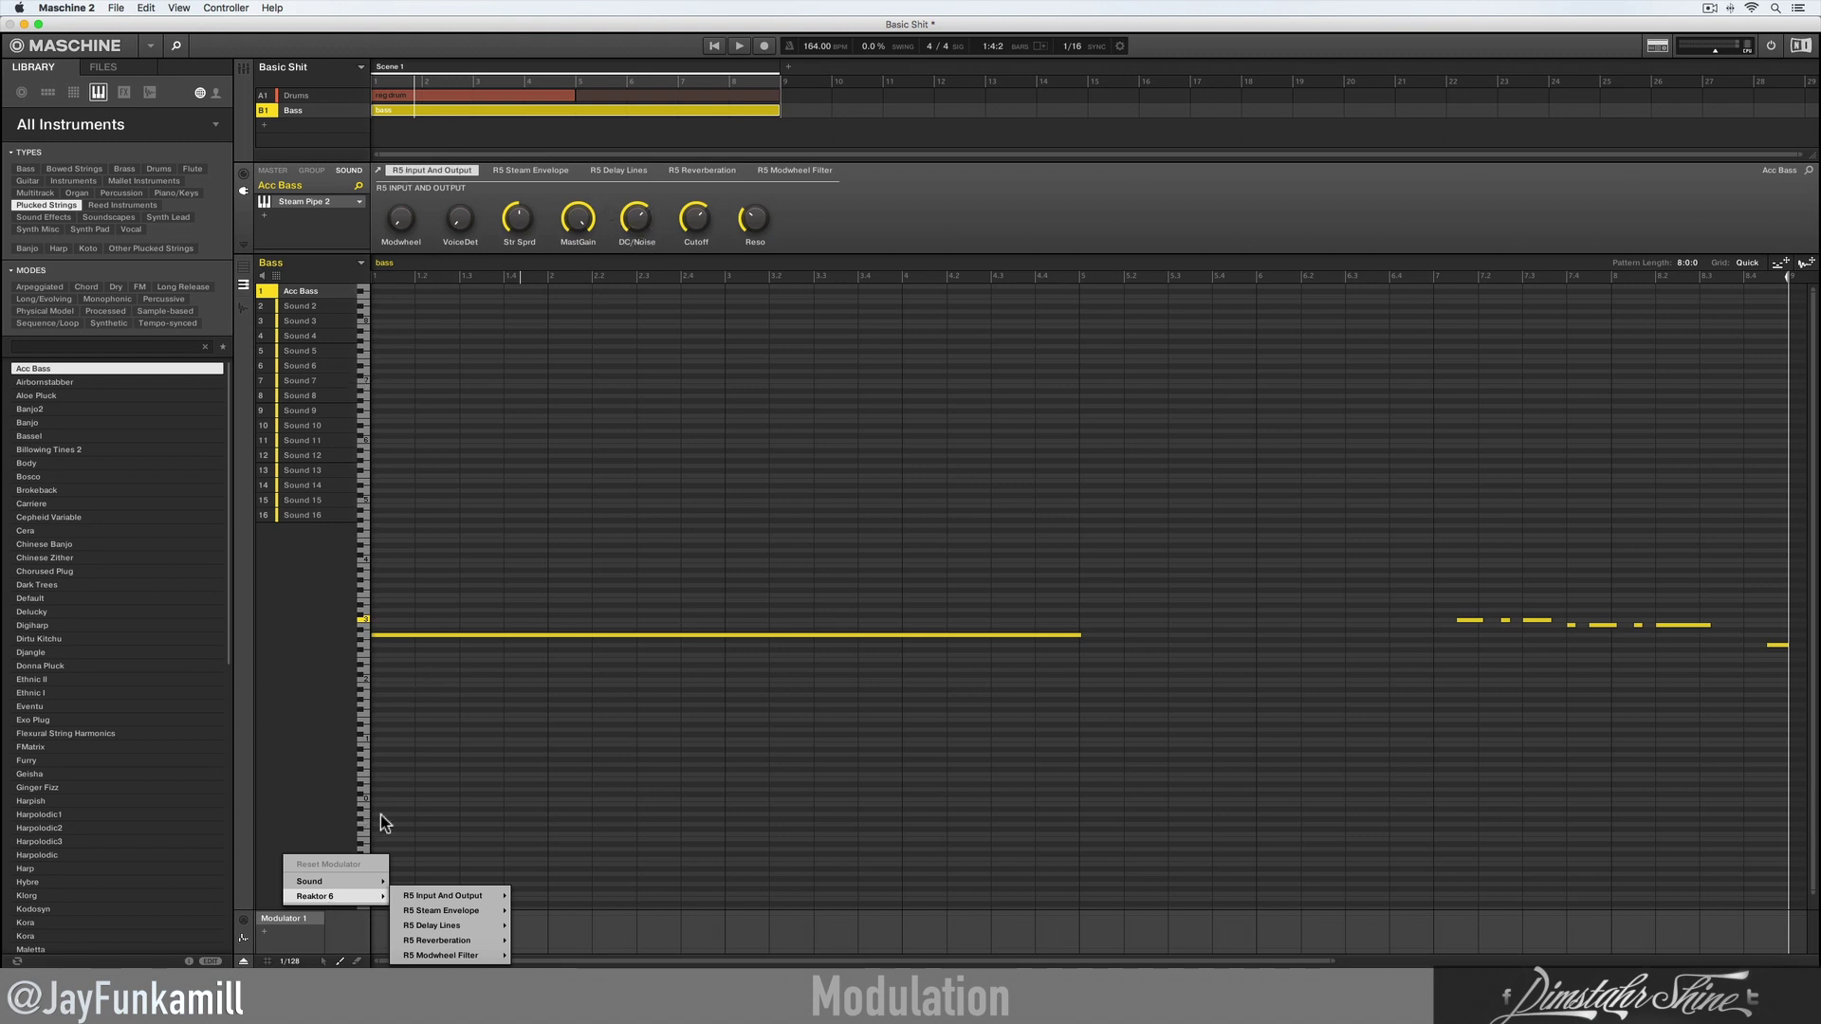
pyautogui.moveTo(419, 895)
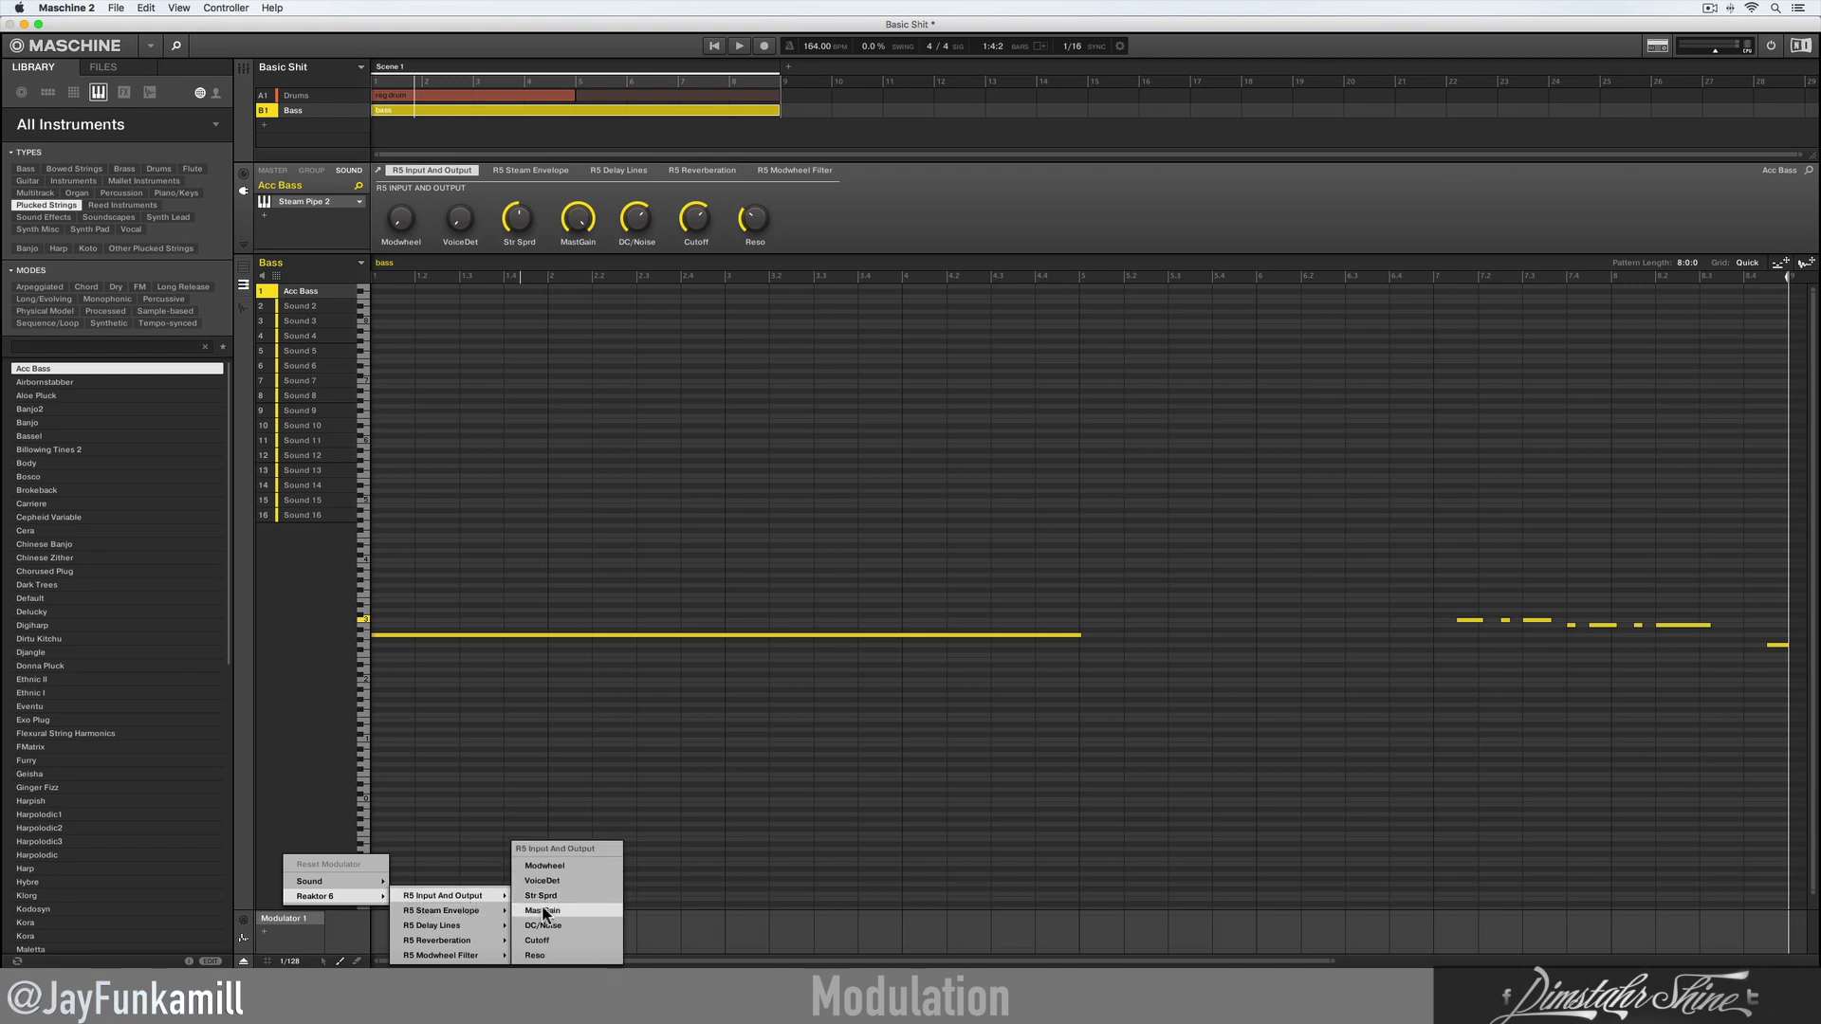
pyautogui.click(542, 923)
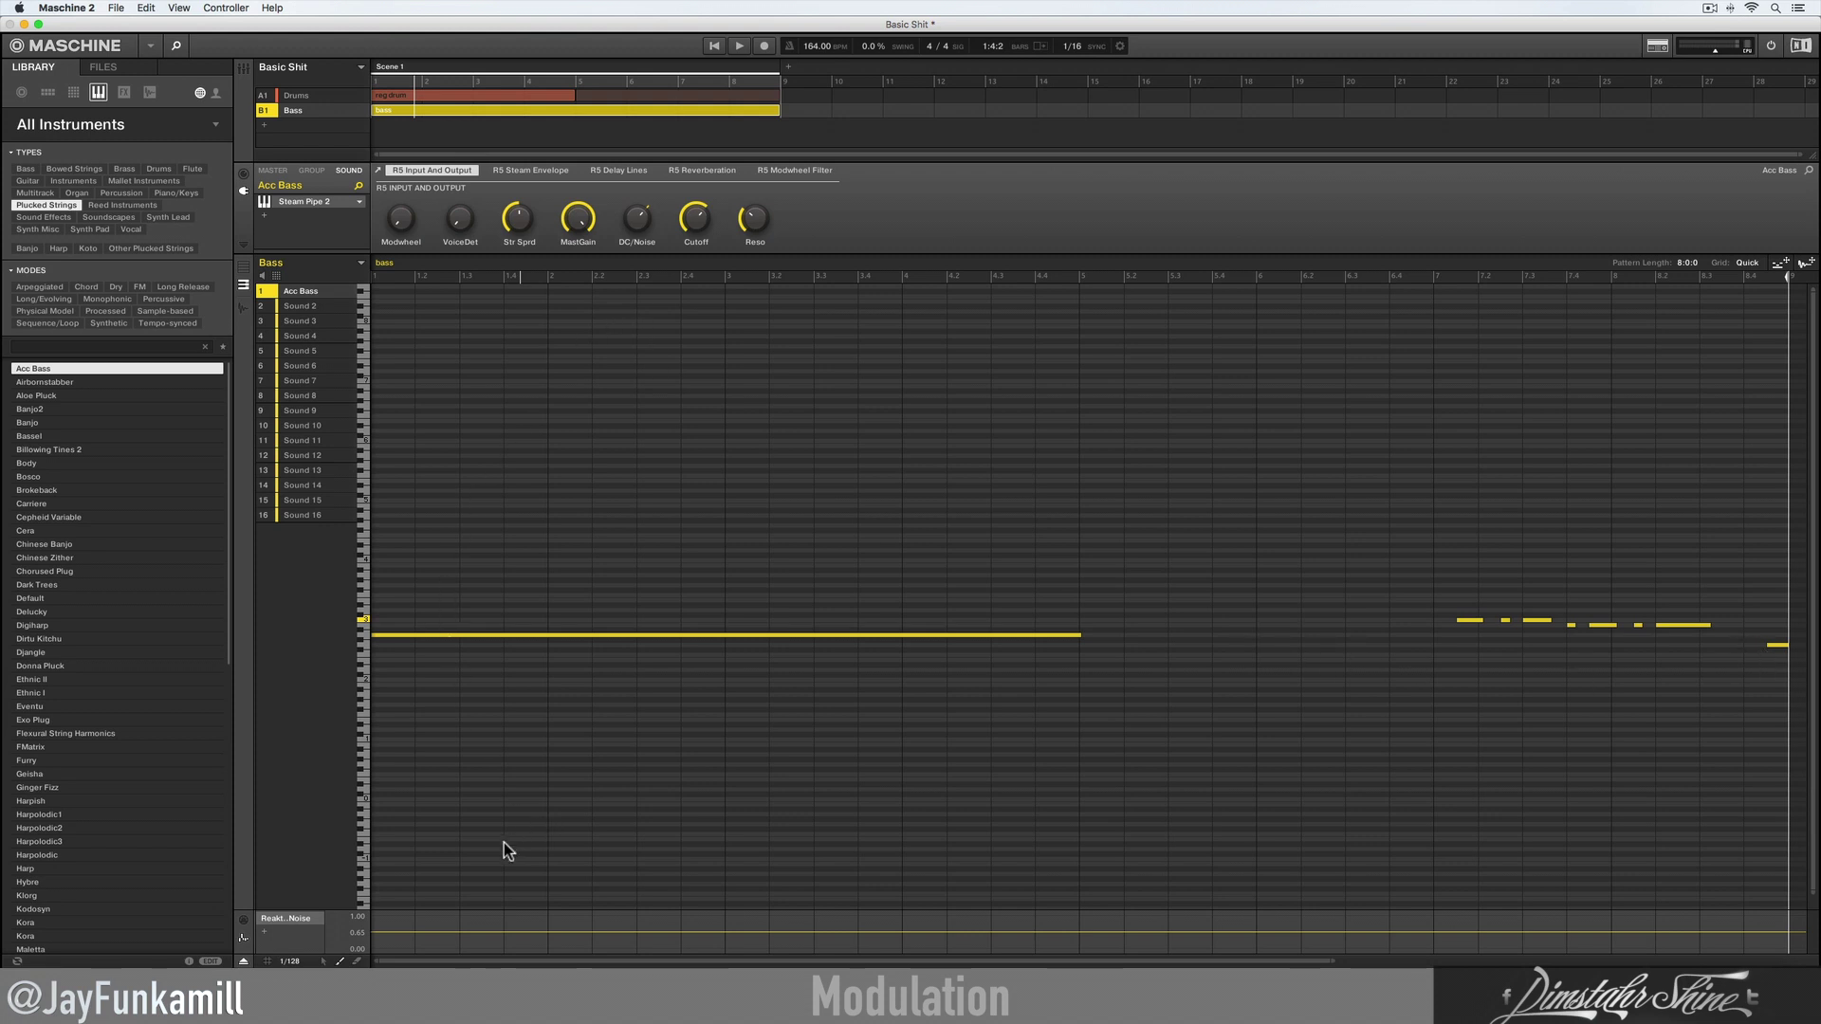
# Step: Draw rounded bumps across the DC/Noise lane, then a low stretch rising to a flat 1.00
pyautogui.click(372, 930)
pyautogui.moveTo(373, 933)
pyautogui.mouseDown()
pyautogui.moveTo(609, 948)
pyautogui.moveTo(628, 923)
pyautogui.moveTo(687, 952)
pyautogui.moveTo(704, 919)
pyautogui.moveTo(777, 944)
pyautogui.moveTo(798, 920)
pyautogui.moveTo(851, 949)
pyautogui.moveTo(895, 922)
pyautogui.moveTo(963, 944)
pyautogui.moveTo(1011, 920)
pyautogui.moveTo(1111, 942)
pyautogui.moveTo(965, 945)
pyautogui.moveTo(1214, 942)
pyautogui.mouseUp()
pyautogui.hscroll(3, 1112, 940)
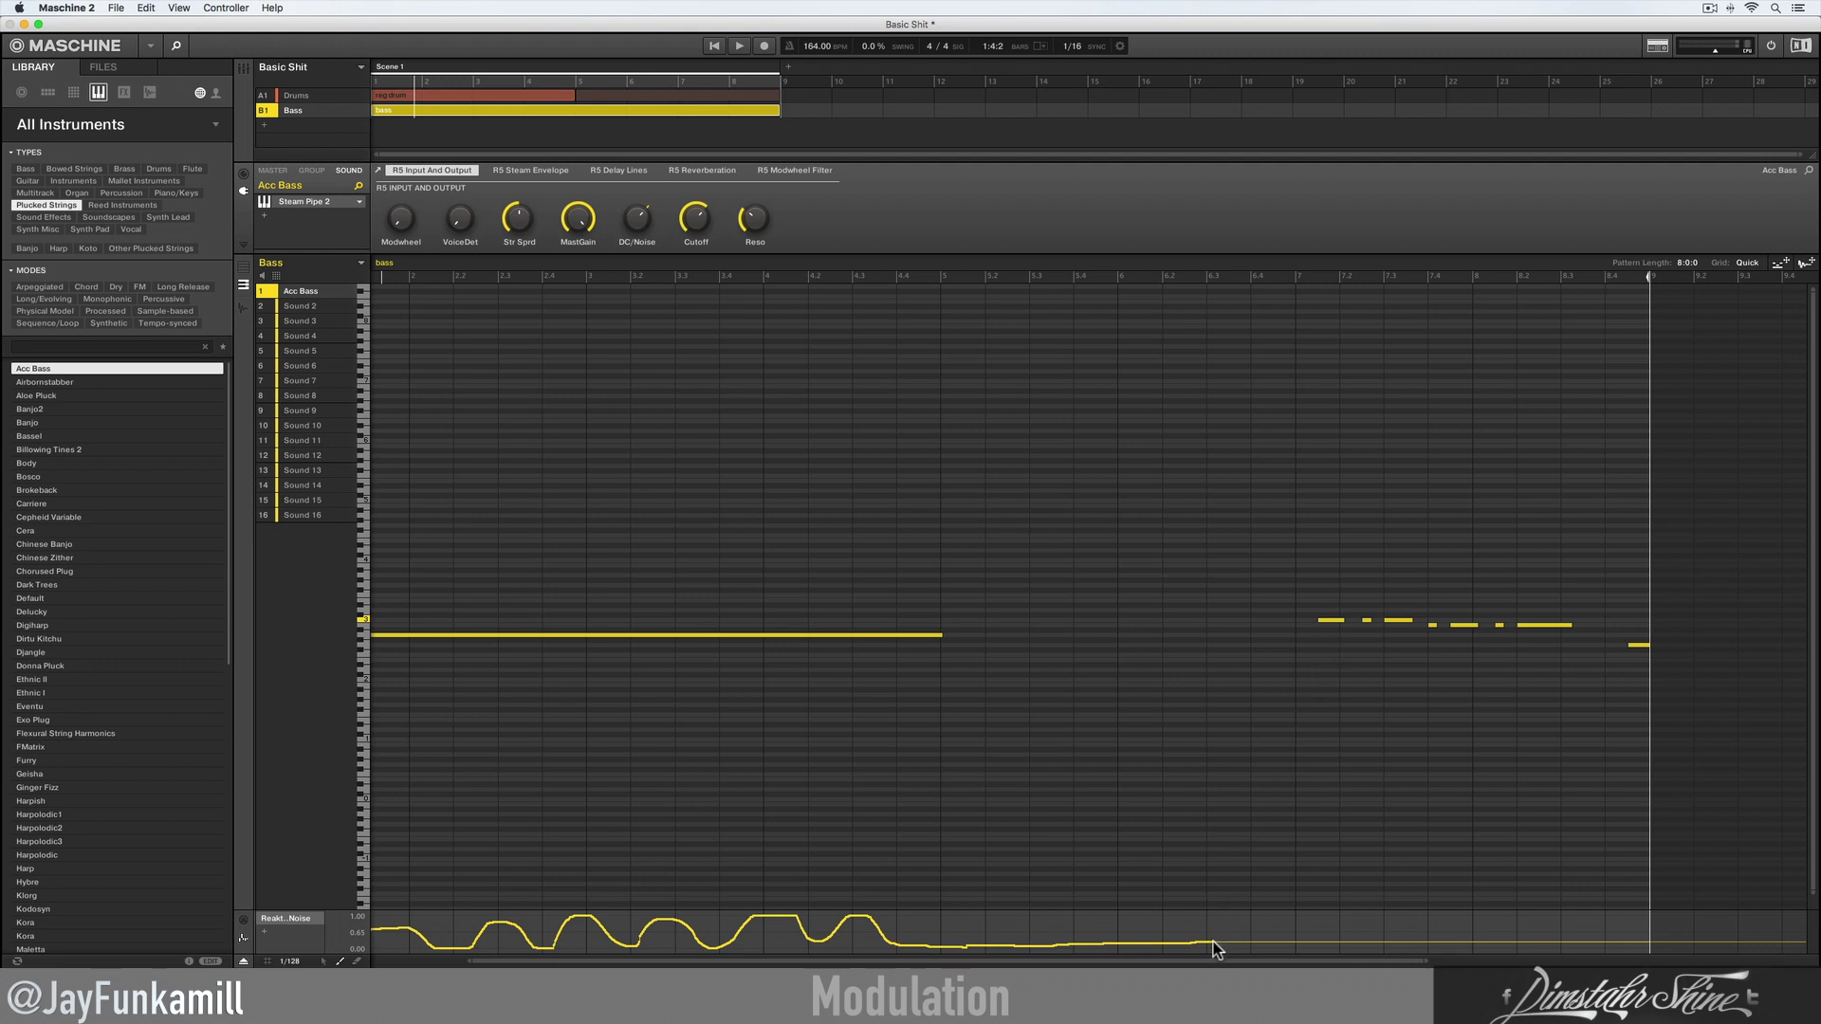
pyautogui.moveTo(1215, 948)
pyautogui.mouseDown()
pyautogui.moveTo(1275, 911)
pyautogui.moveTo(1573, 906)
pyautogui.moveTo(1647, 923)
pyautogui.mouseUp()
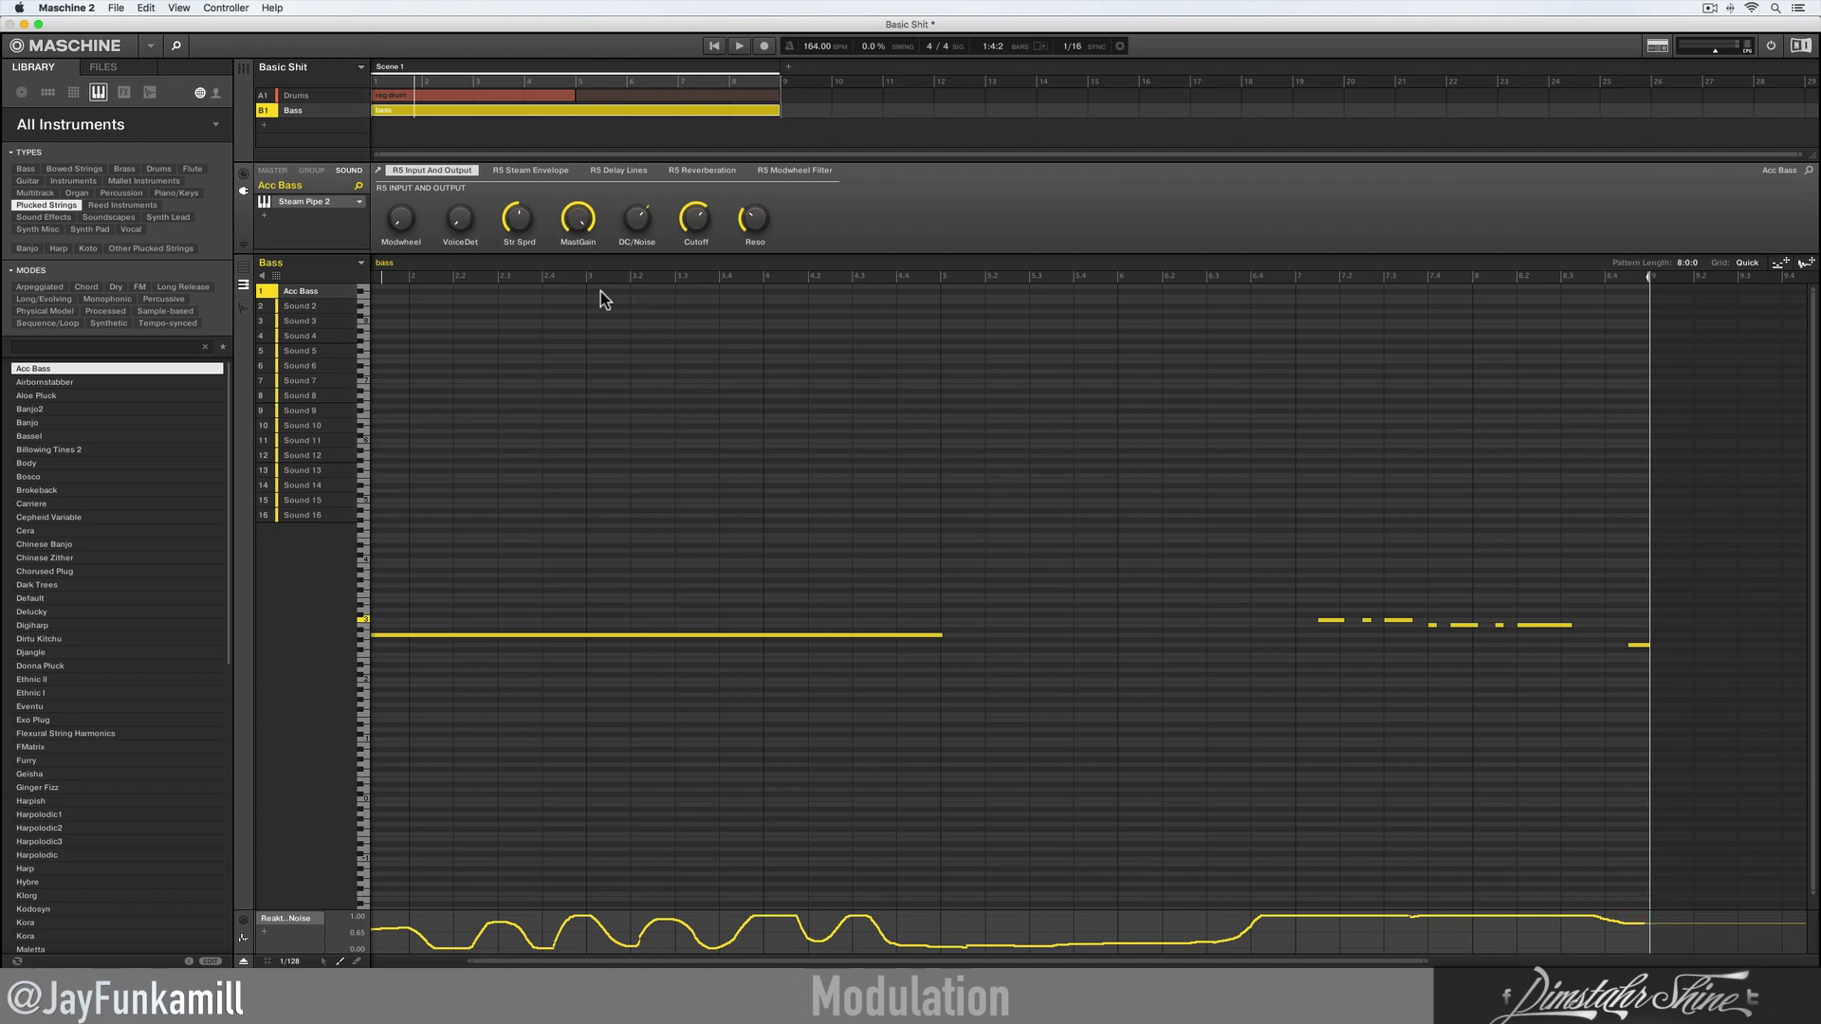
# Step: Open the Steampipe 2 window at upper right, play the pattern, then close the window
pyautogui.click(378, 169)
pyautogui.moveTo(366, 23); pyautogui.dragTo(1461, 78)
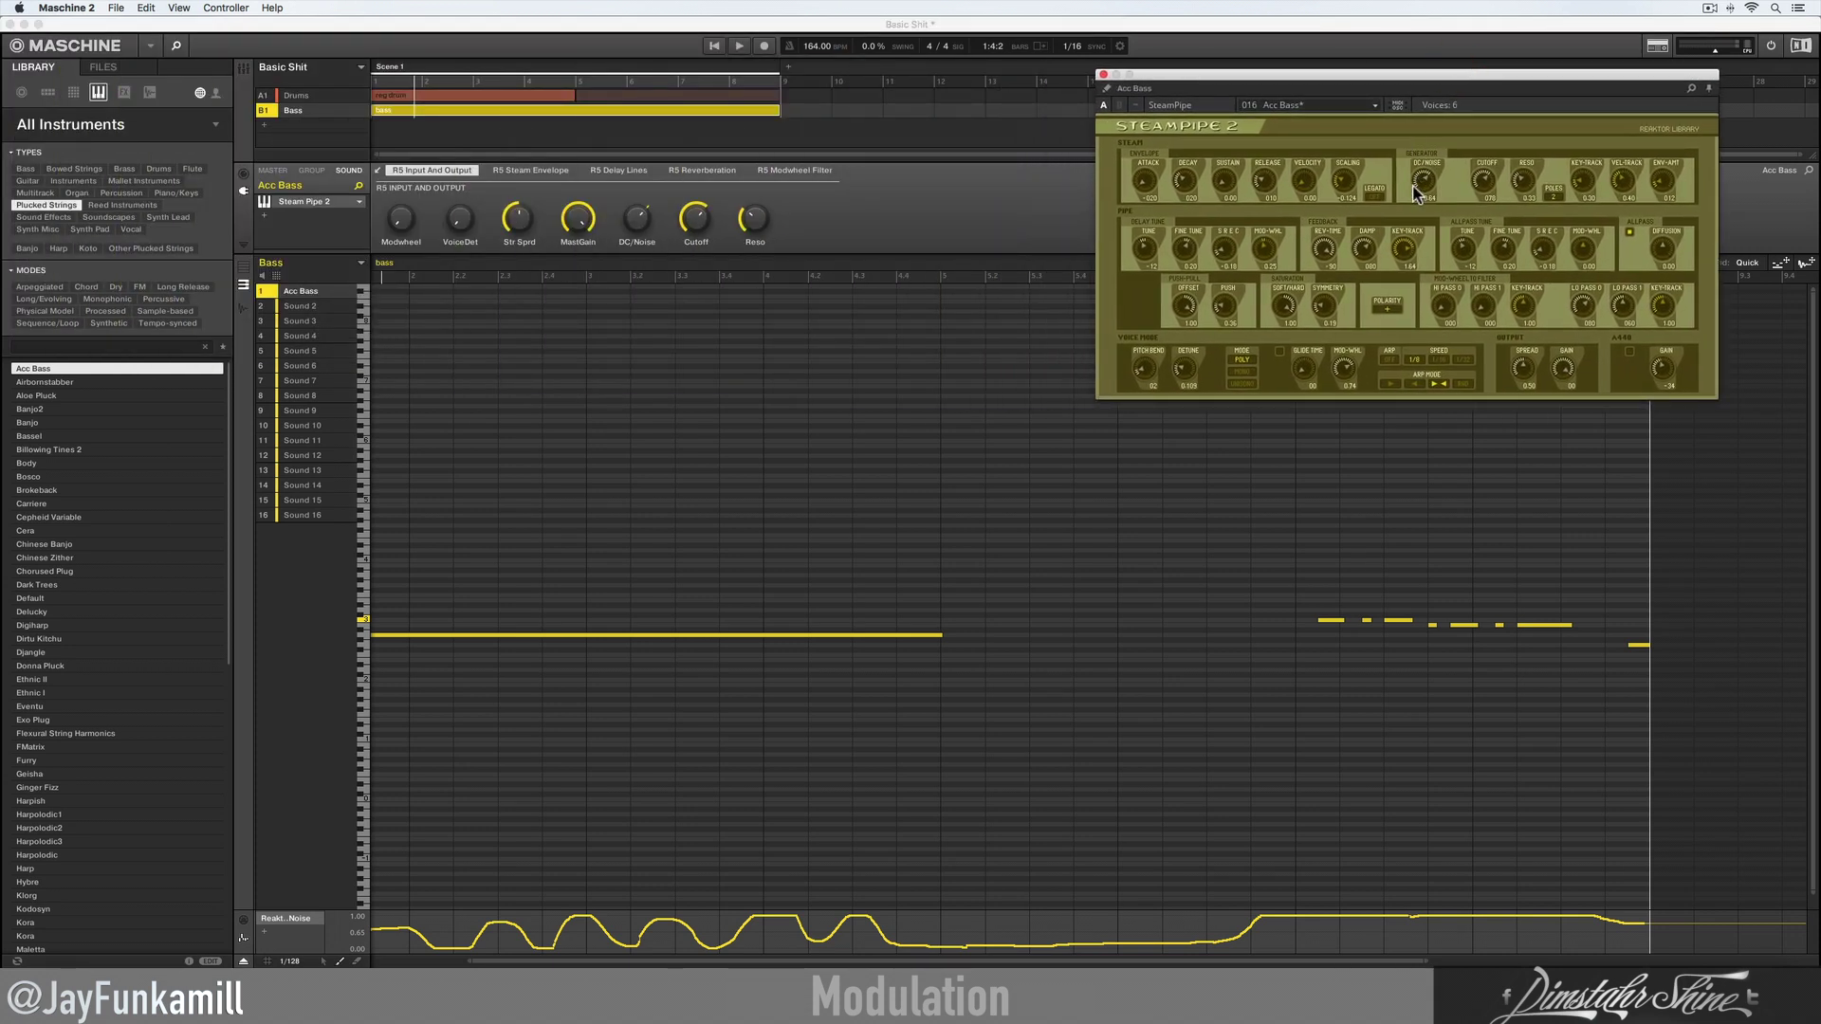
pyautogui.click(715, 47)
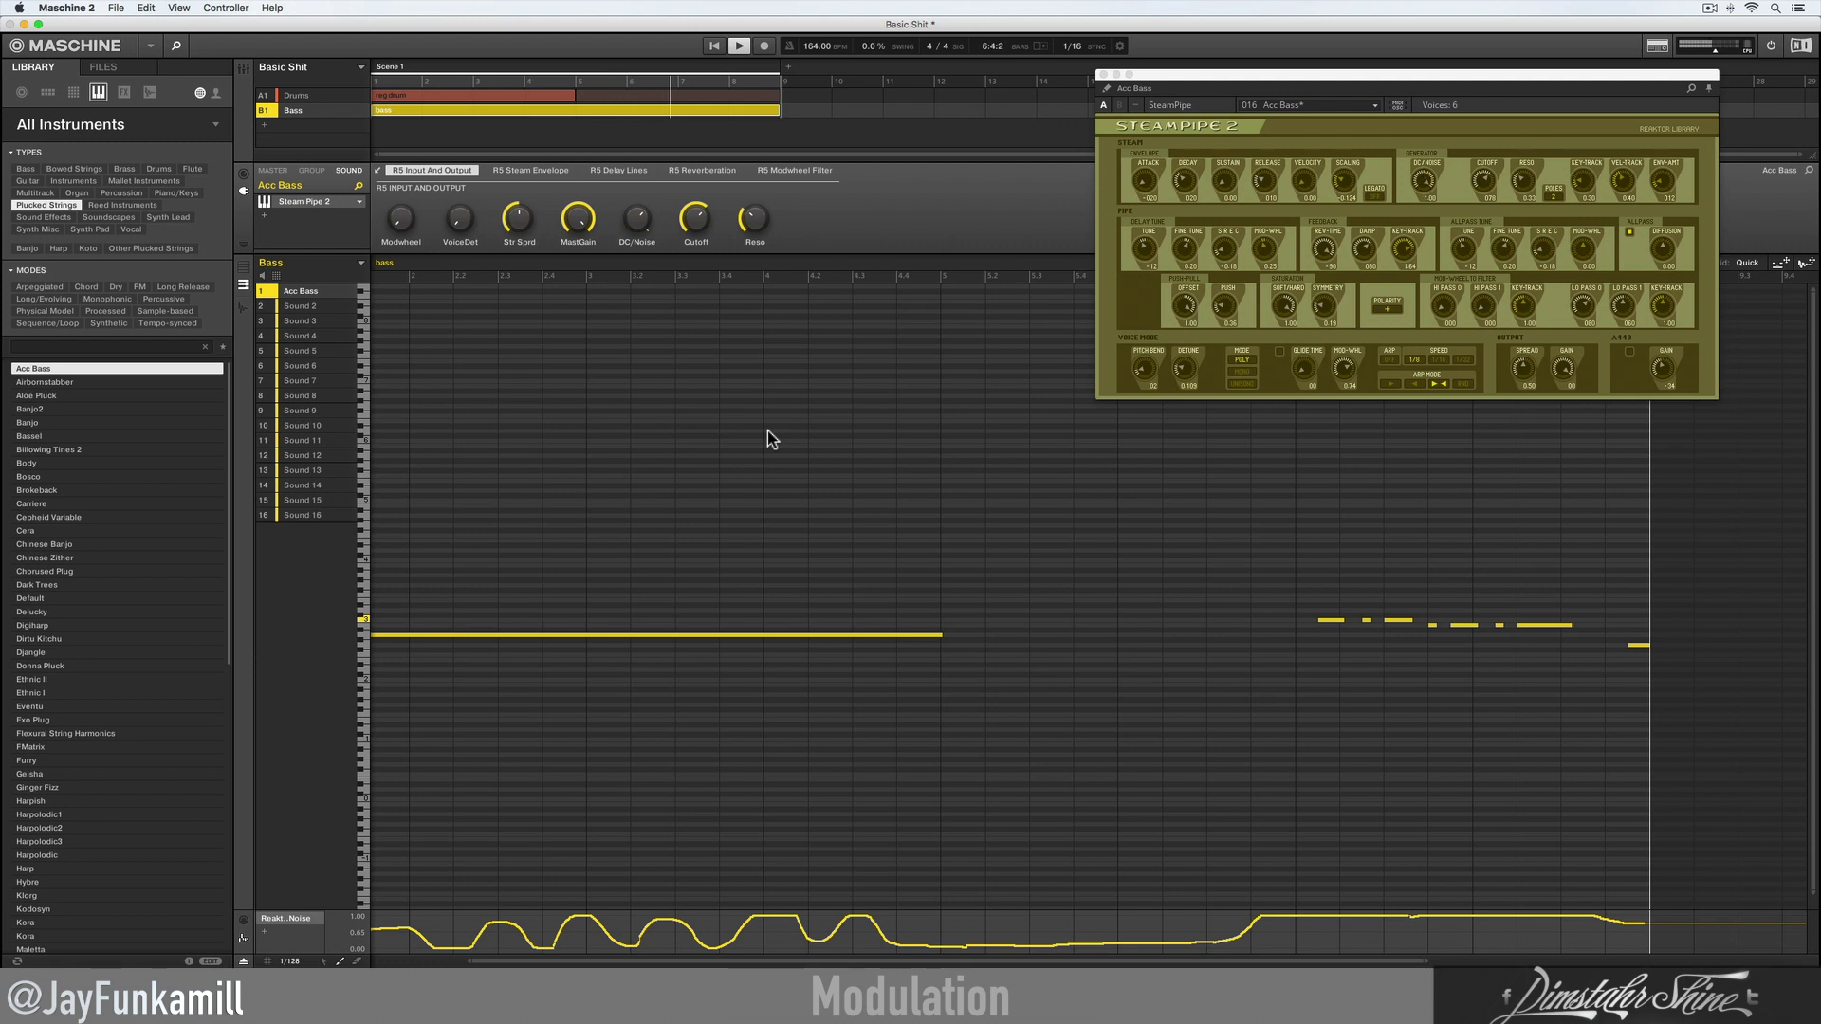
pyautogui.click(1103, 75)
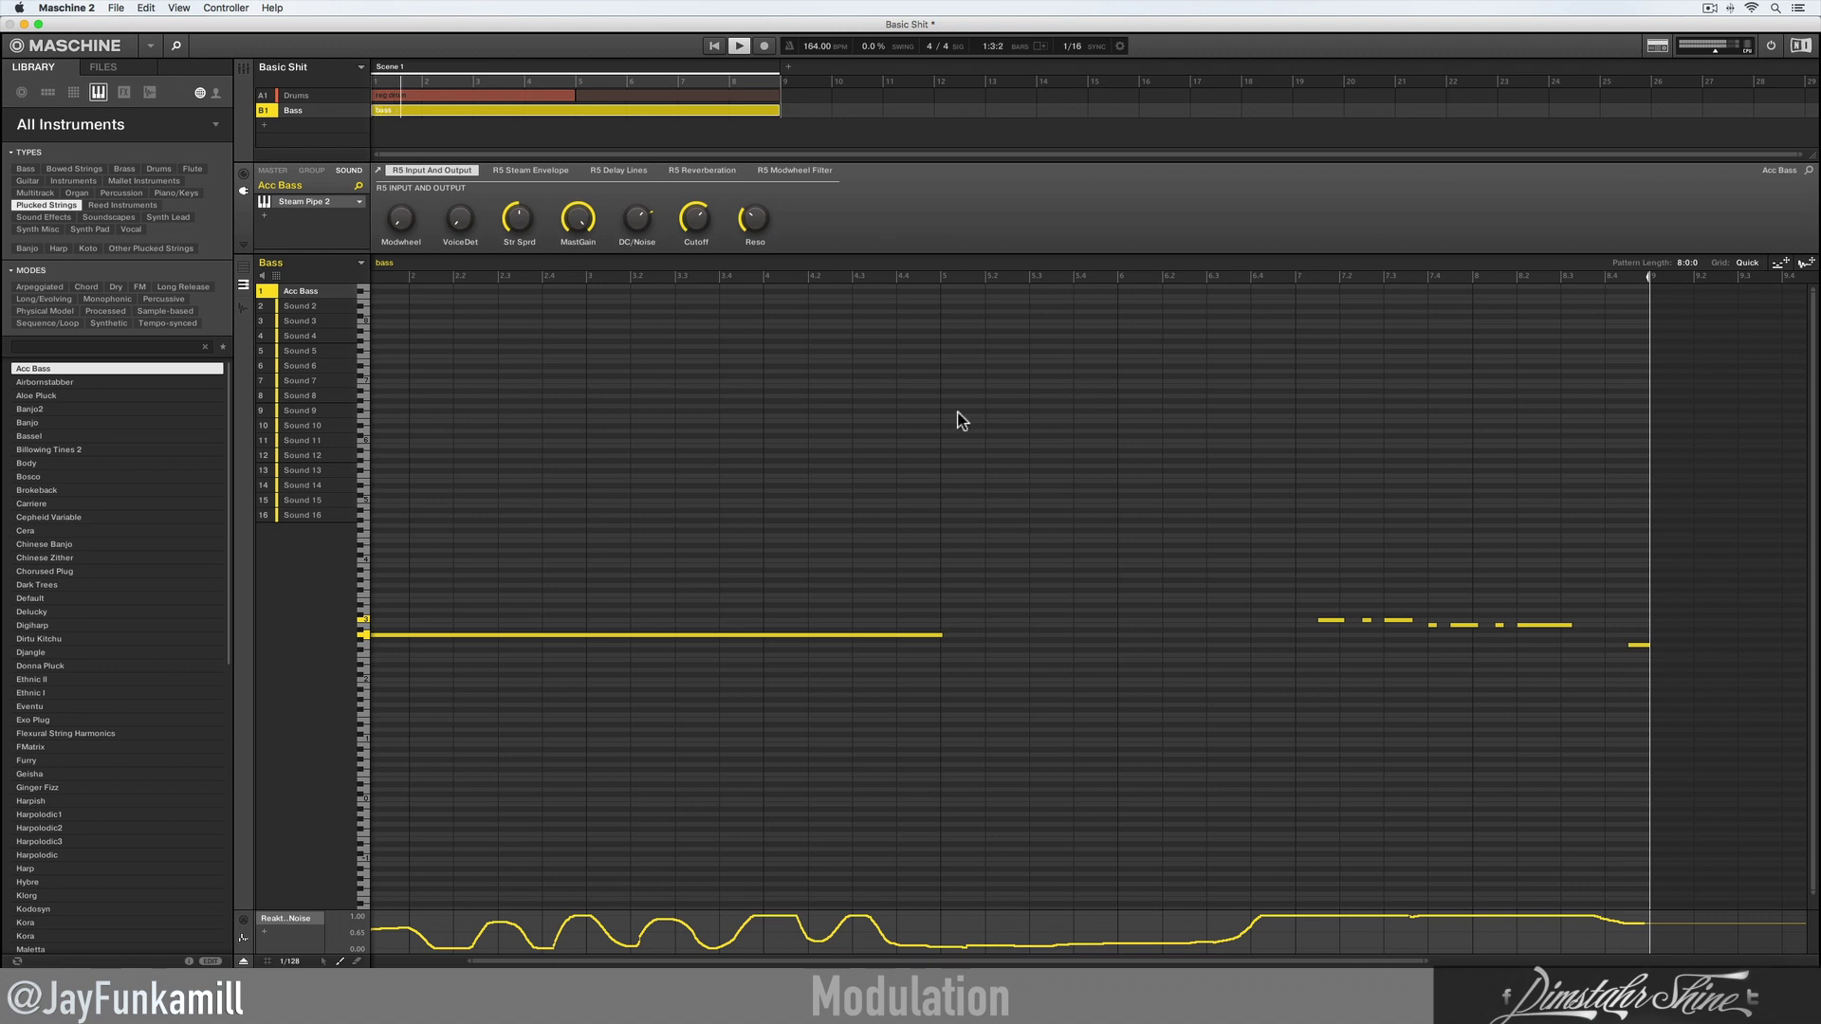
# Step: Stop playback, close the noise modulation lane, and switch to the Drums group's pattern
pyautogui.click(741, 47)
pyautogui.click(319, 918)
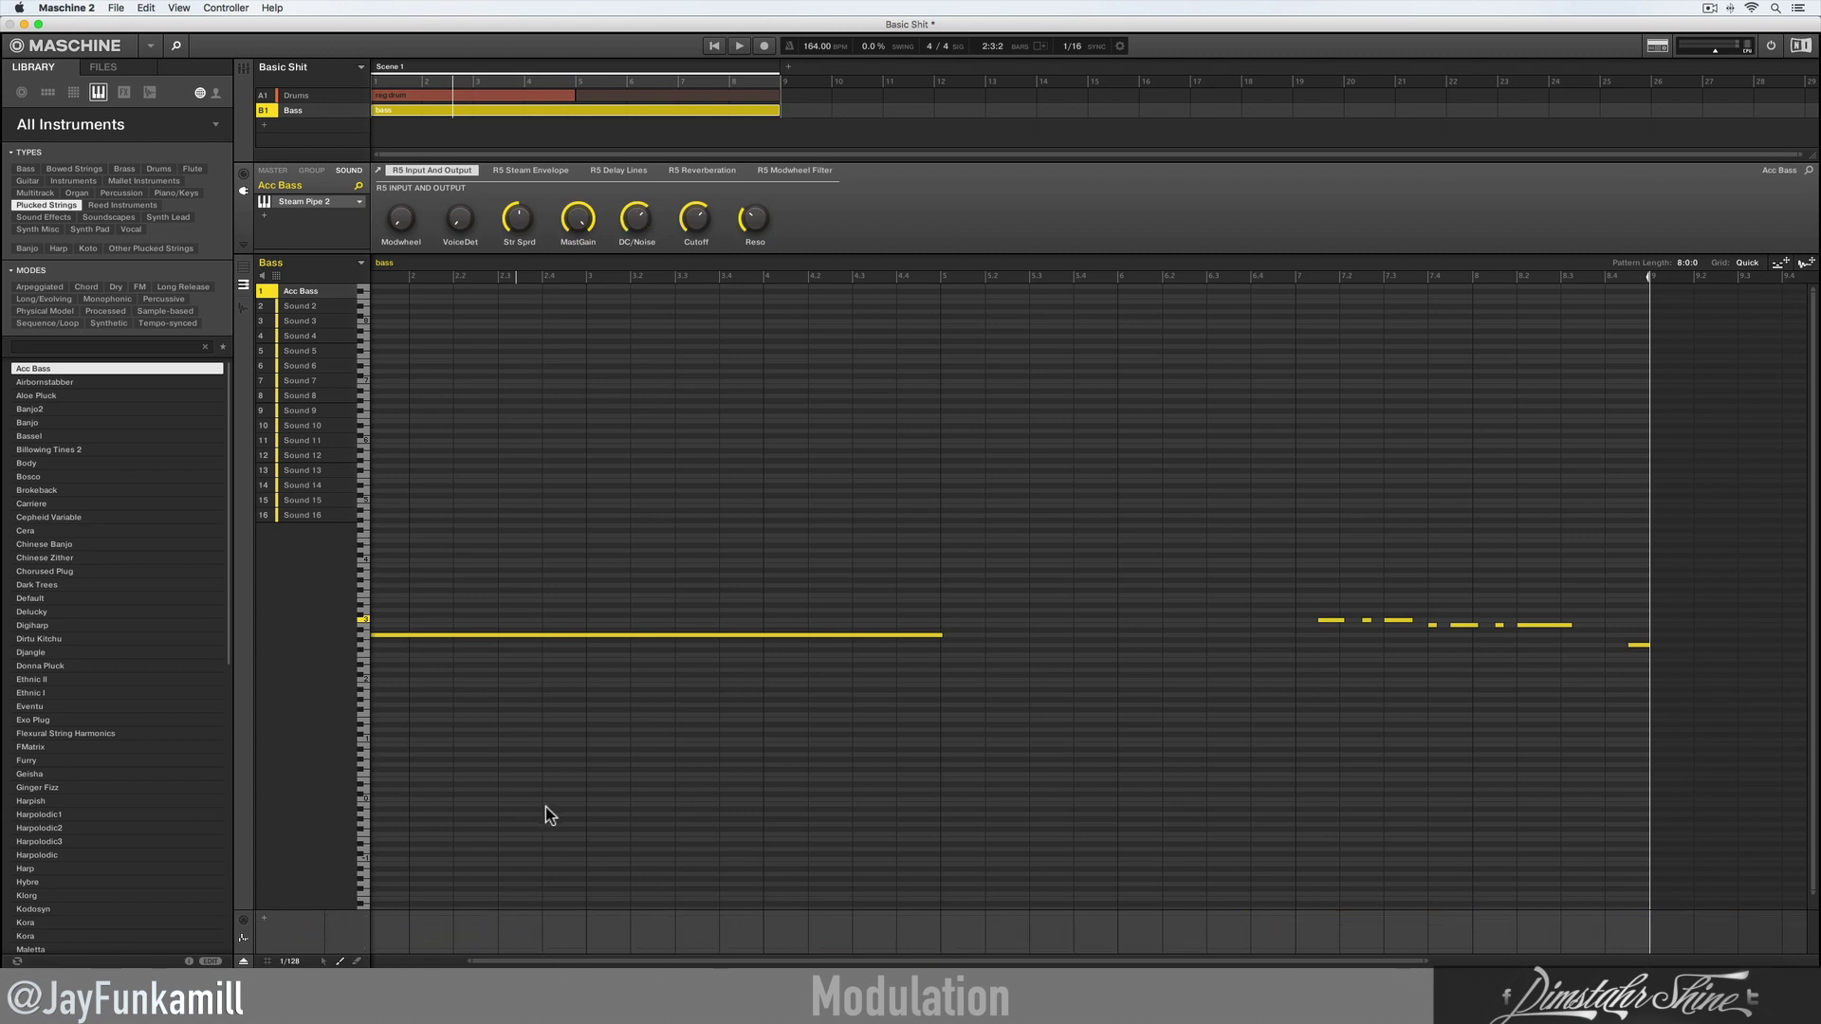
pyautogui.click(296, 96)
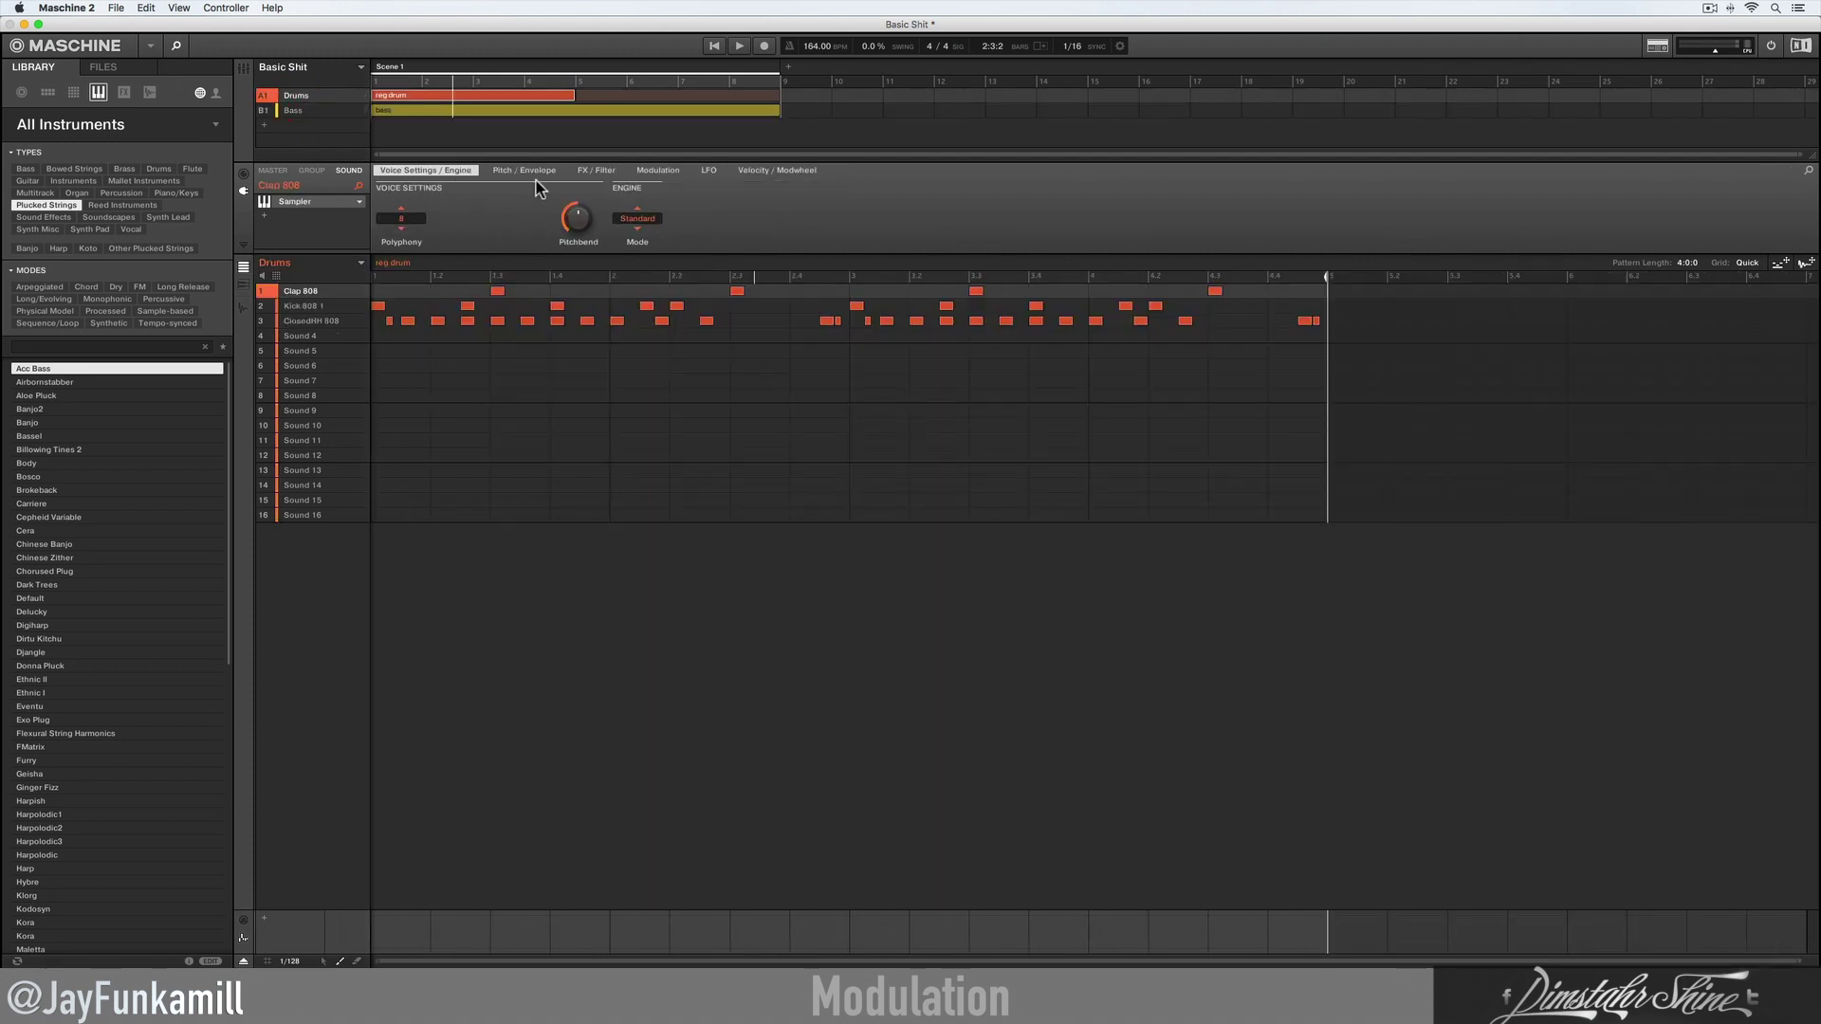
# Step: Show the Clap 808 sound's Modulation parameters
pyautogui.click(654, 171)
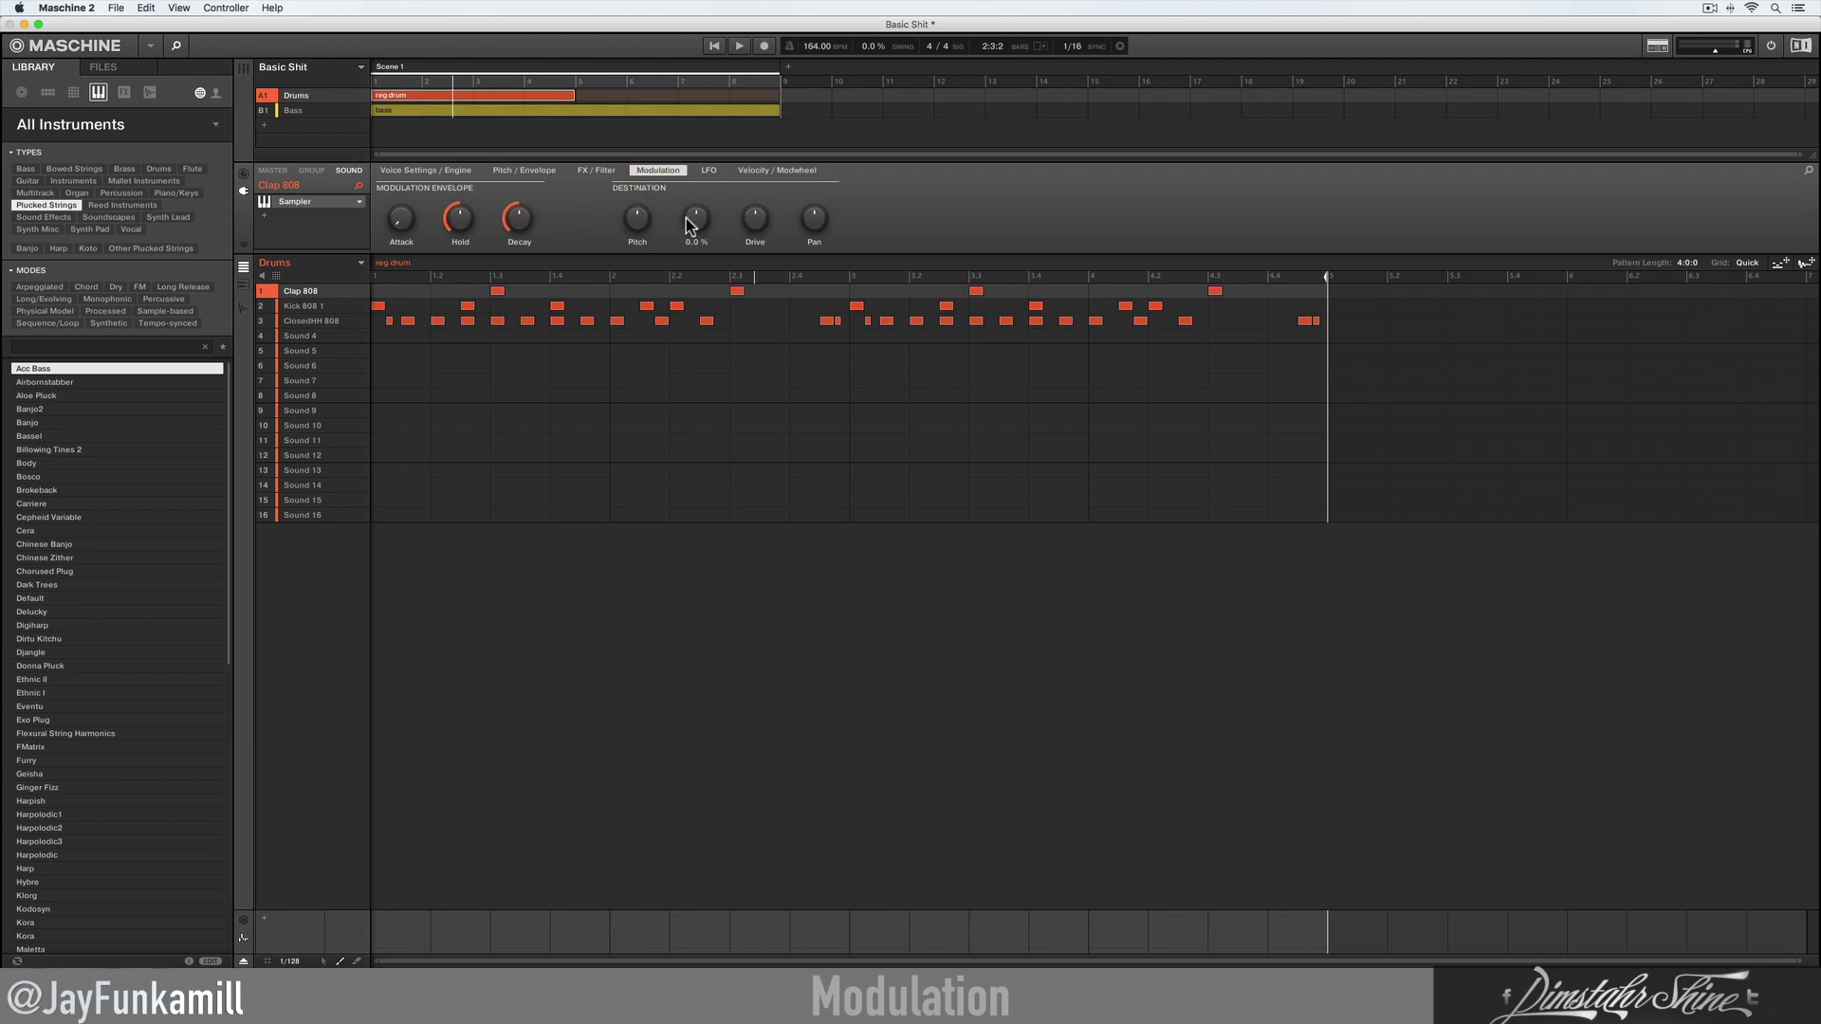